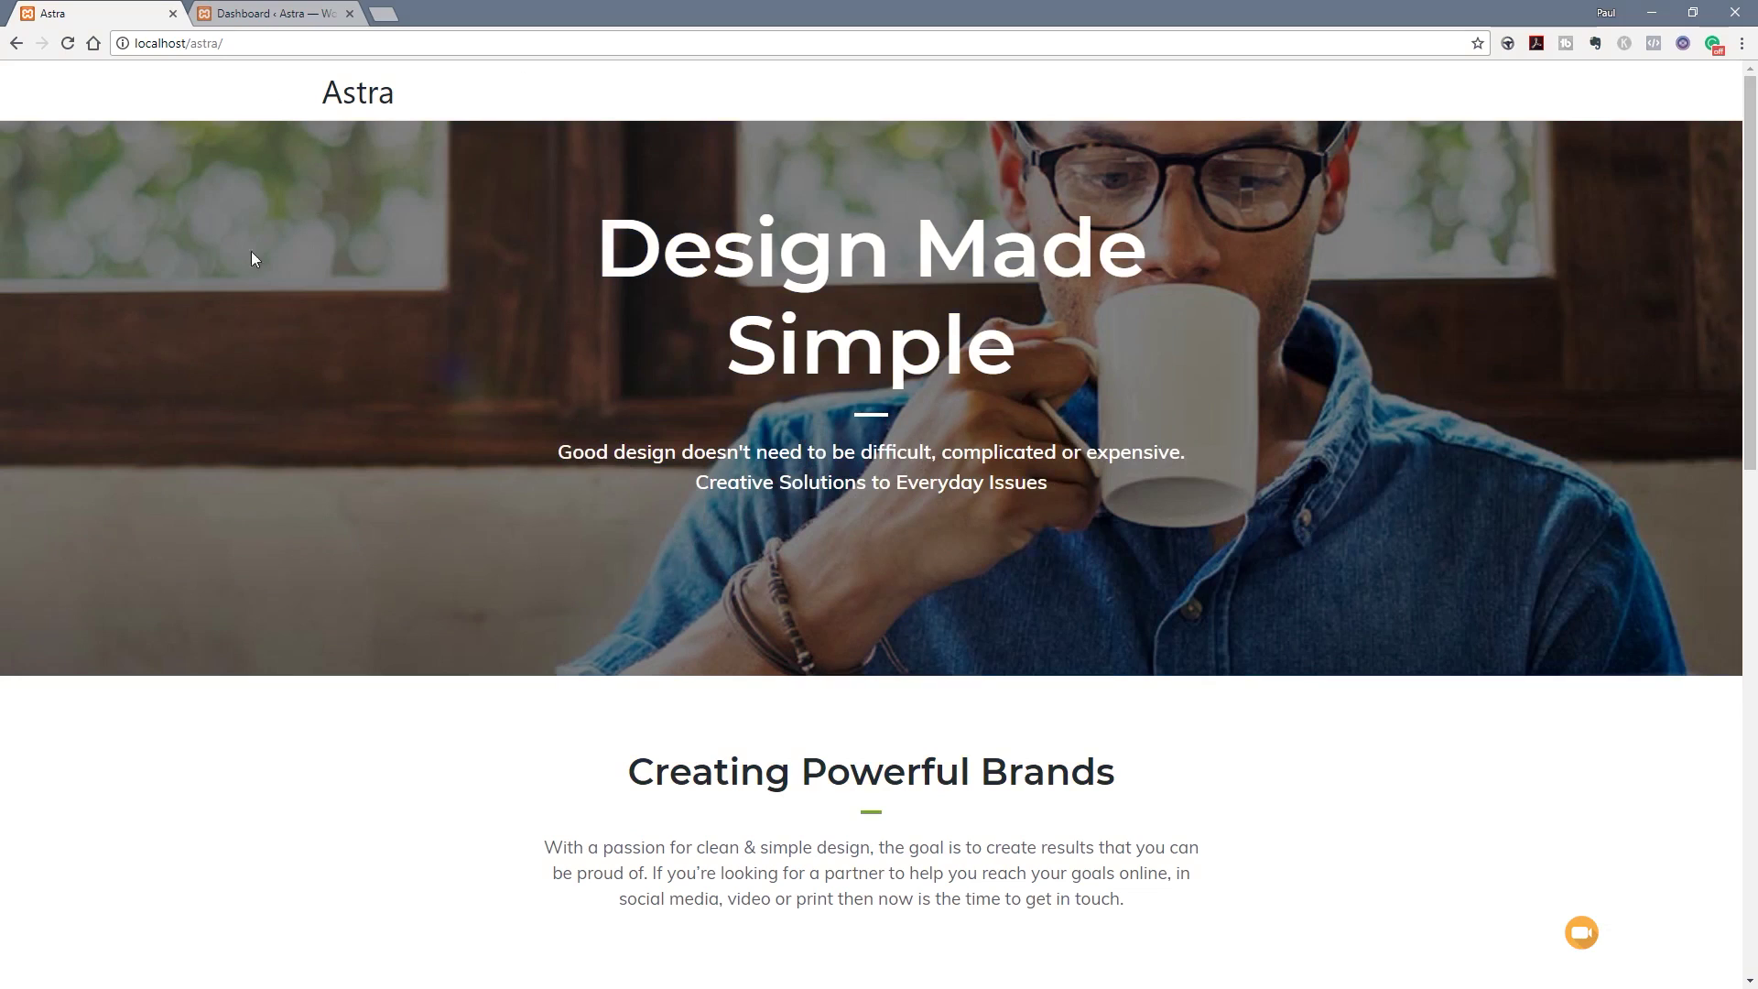
- From the WordPress dashboard, go to Appearance > Astra > Custom Layouts and start a new layout
scroll(373, 452, "down", 9)
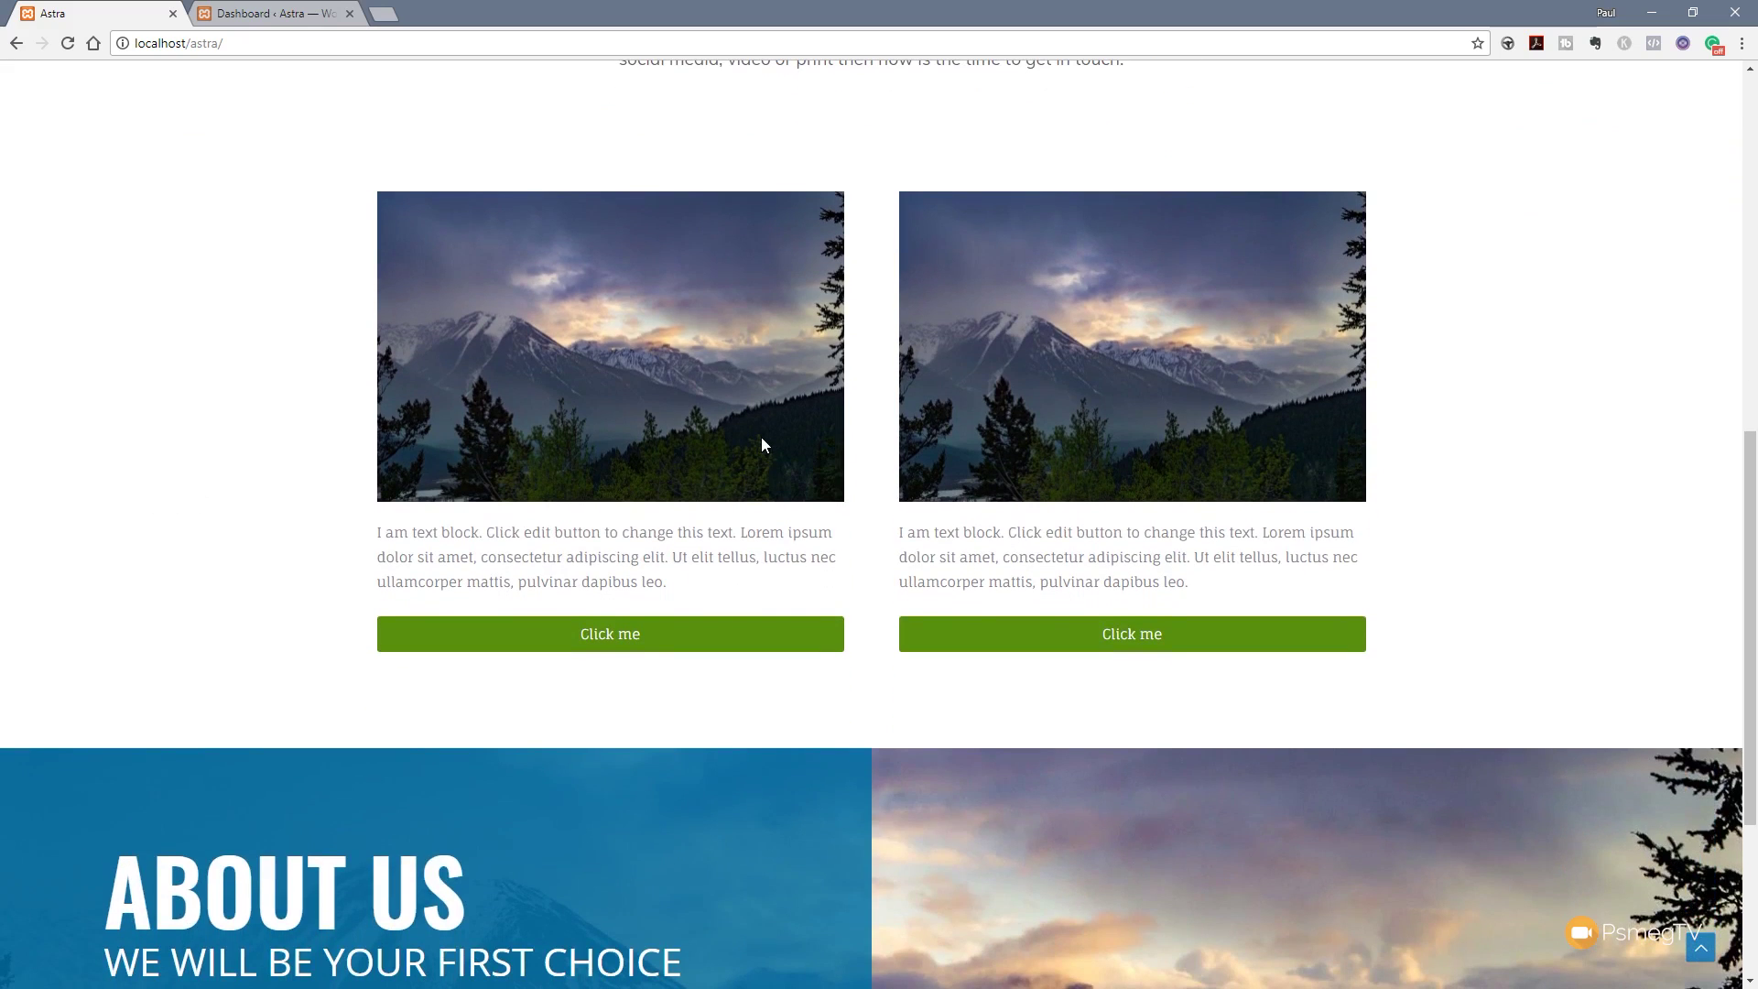
scroll(400, 508, "up", 9)
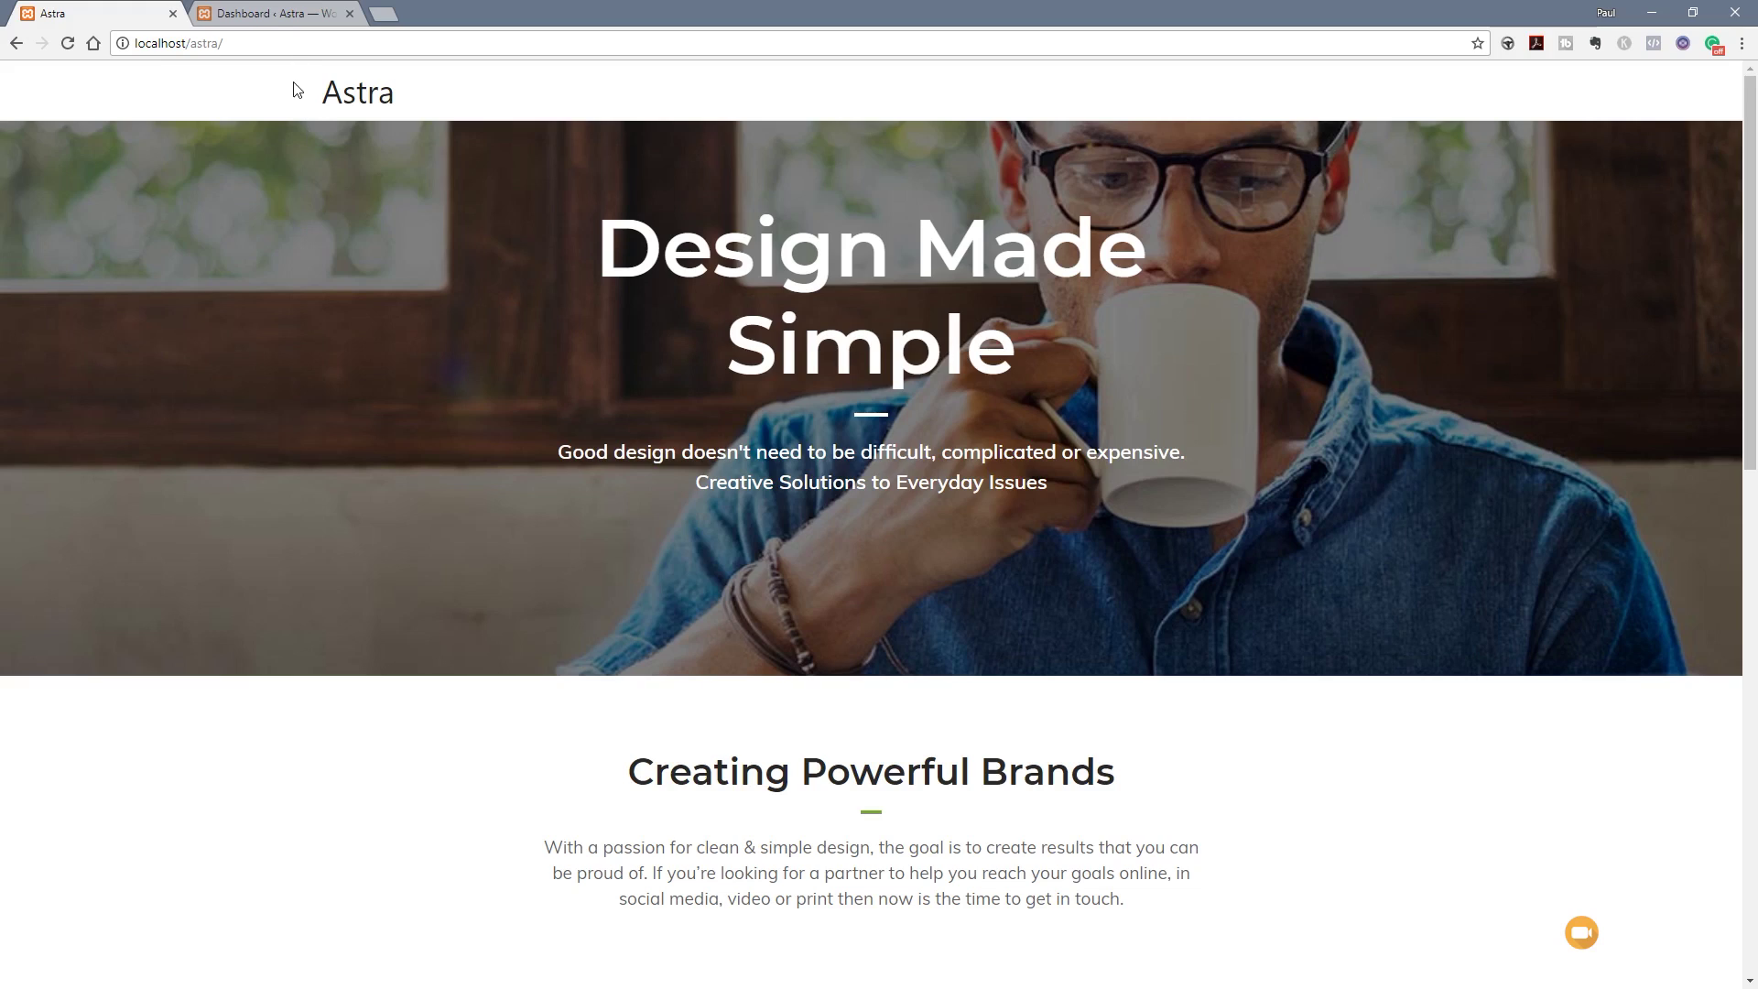
left_click(278, 18)
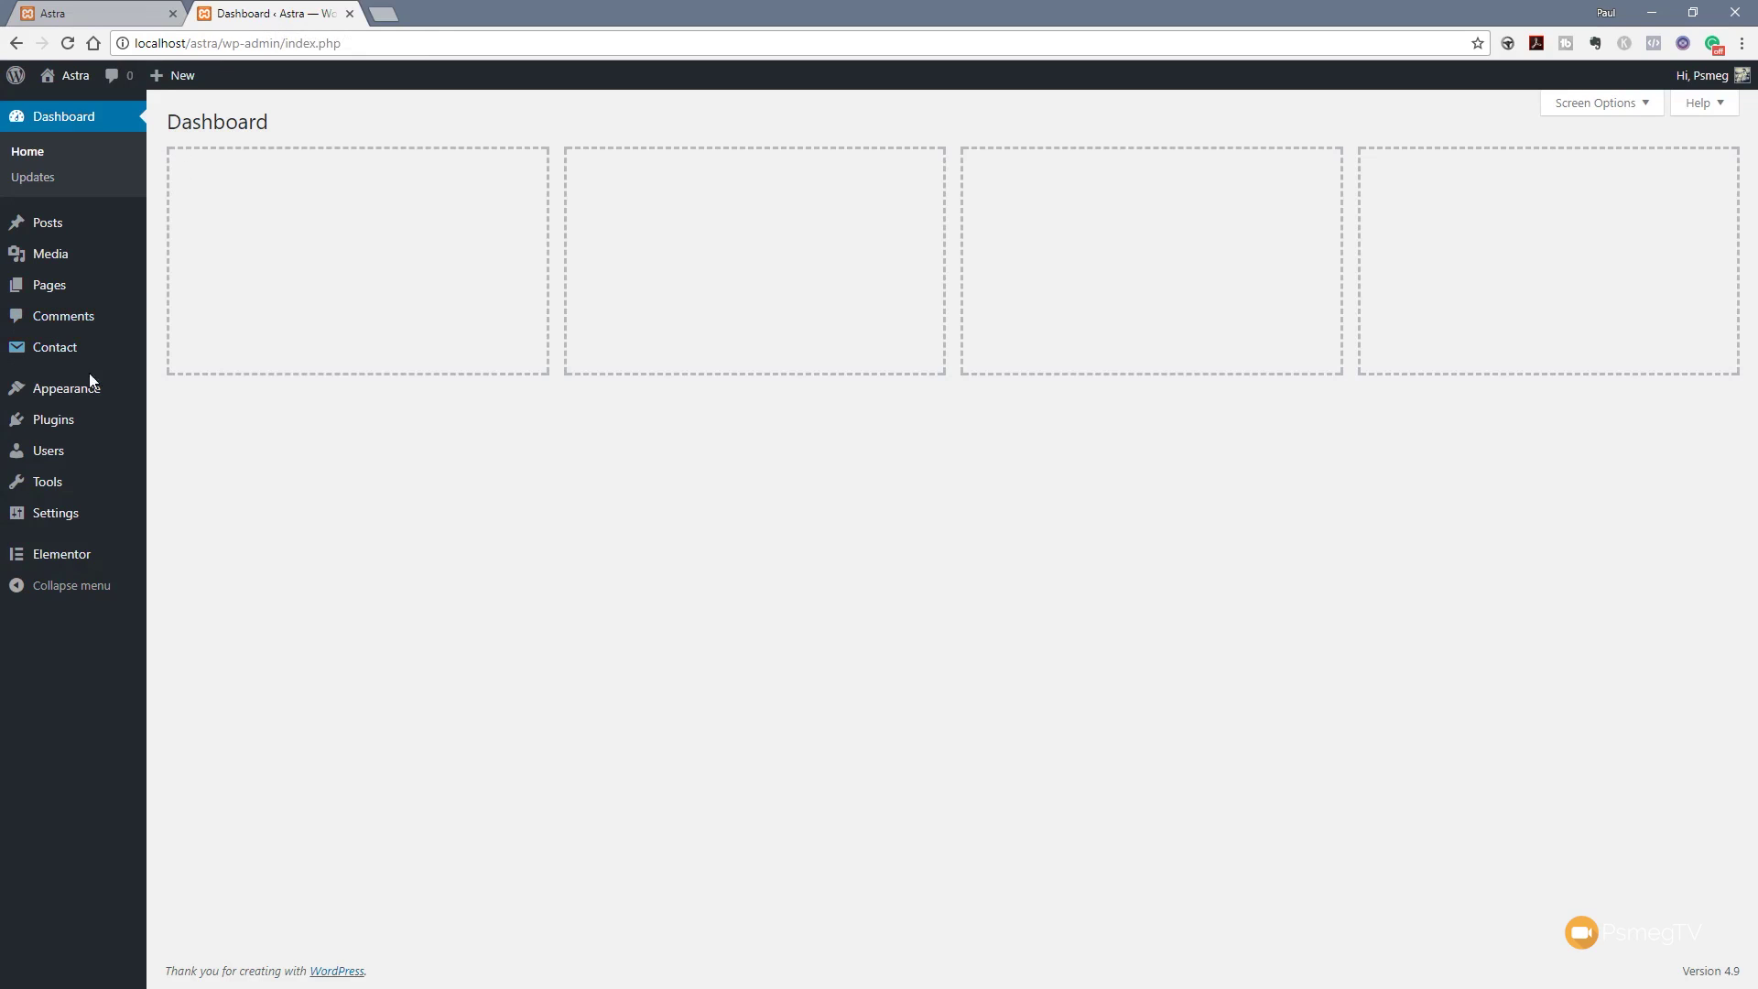
mouse_move(88, 393)
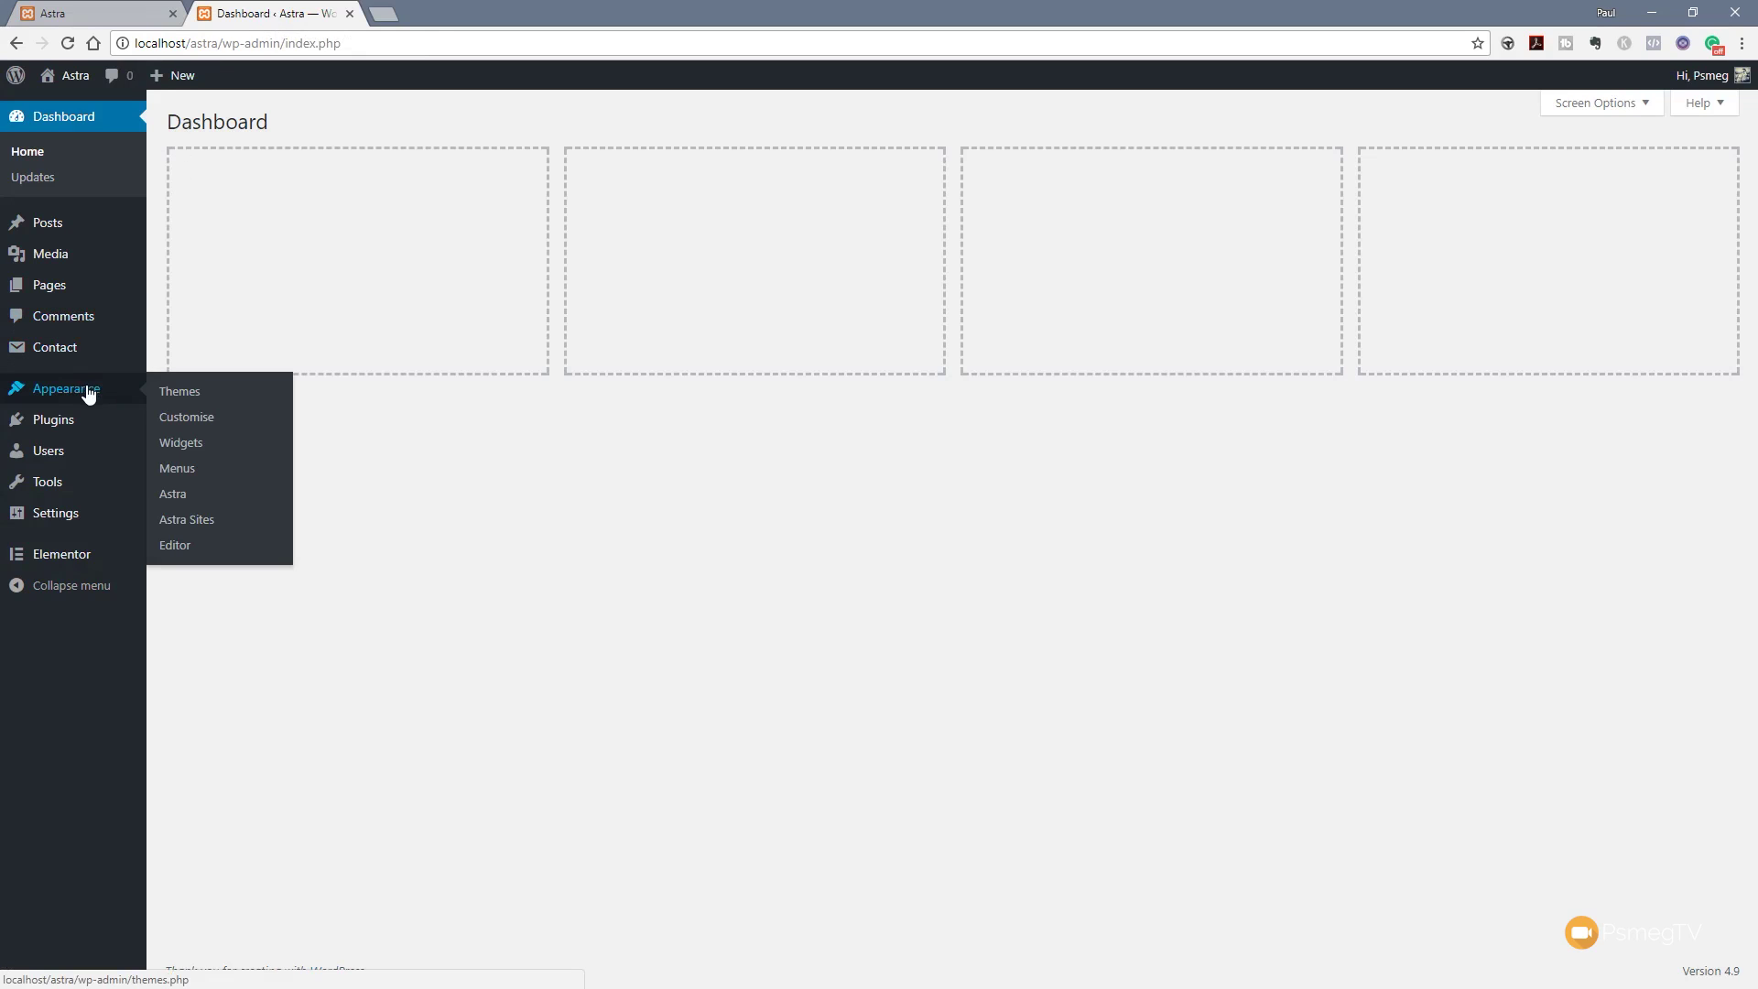
left_click(181, 497)
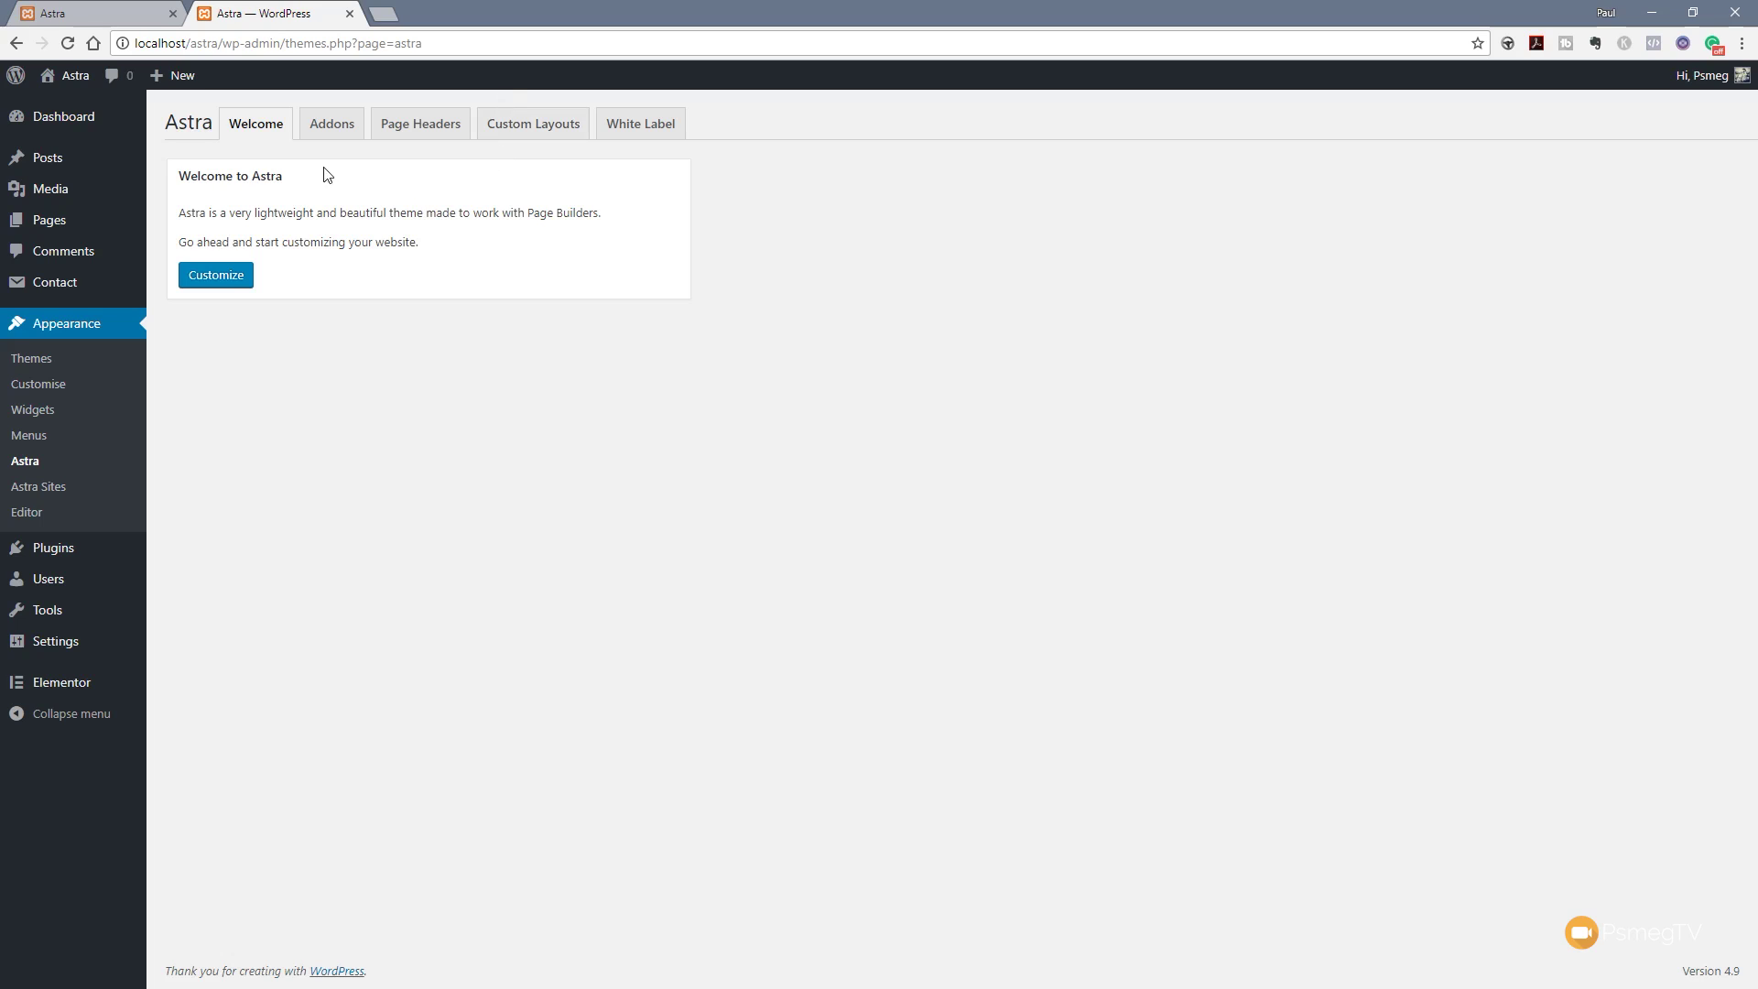
left_click(542, 134)
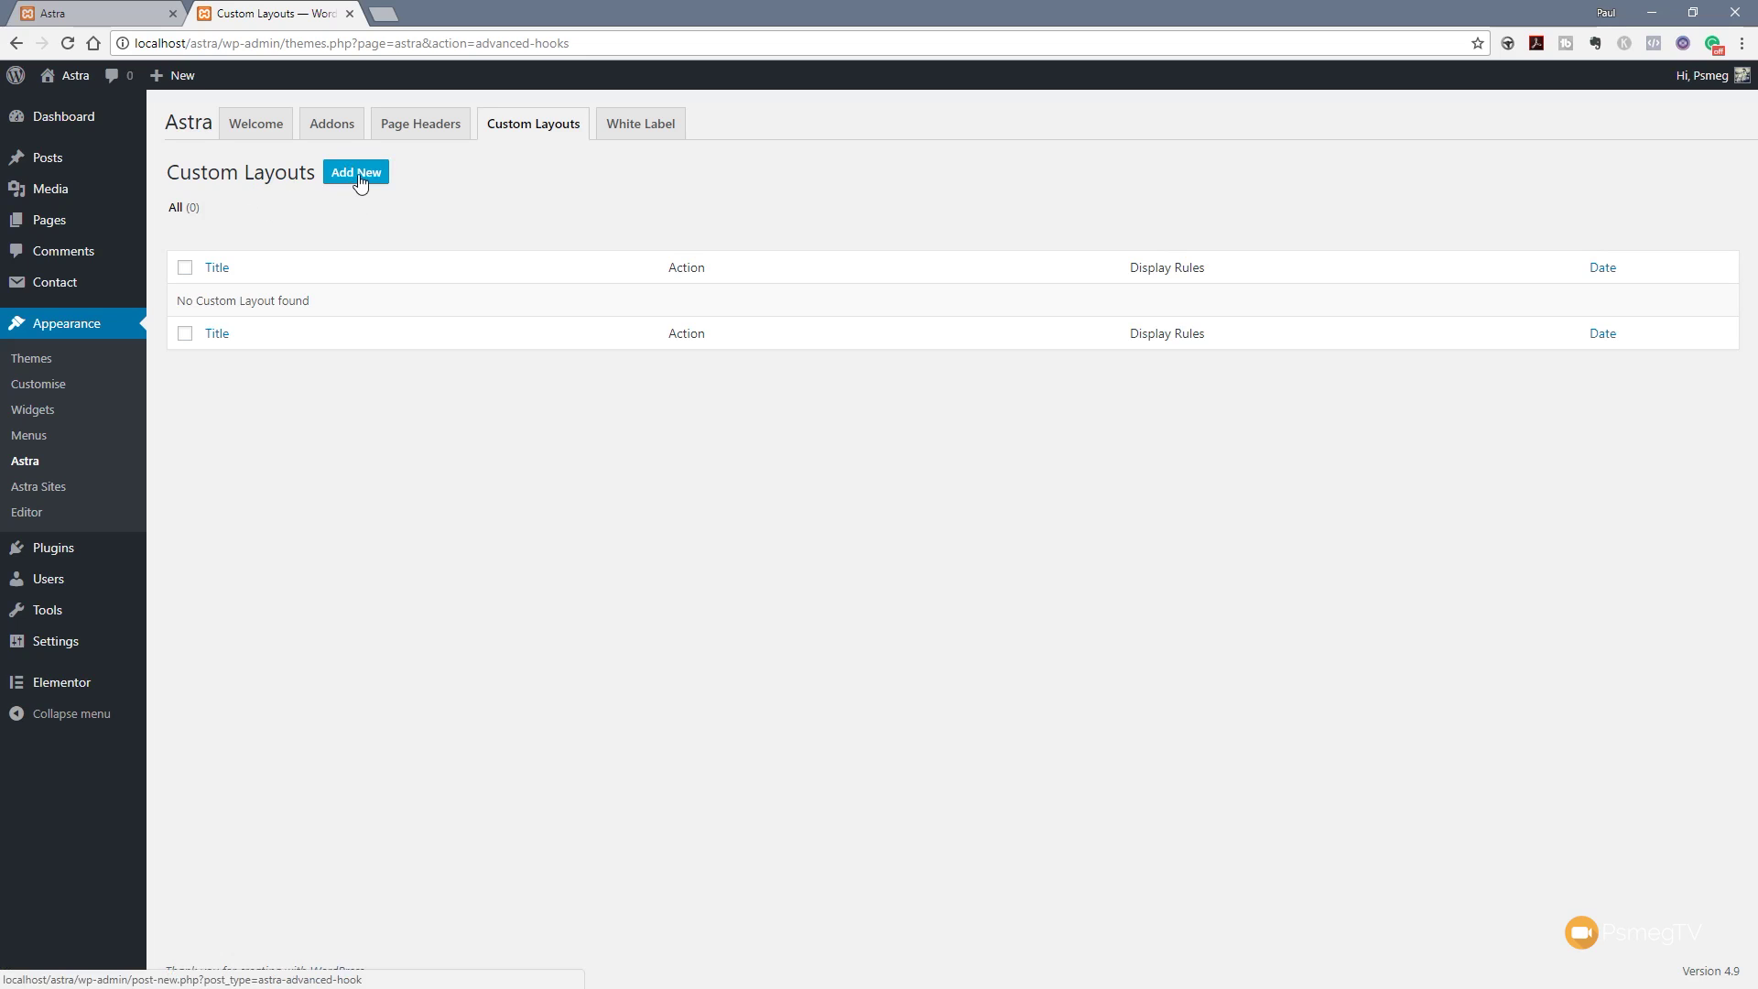
left_click(359, 175)
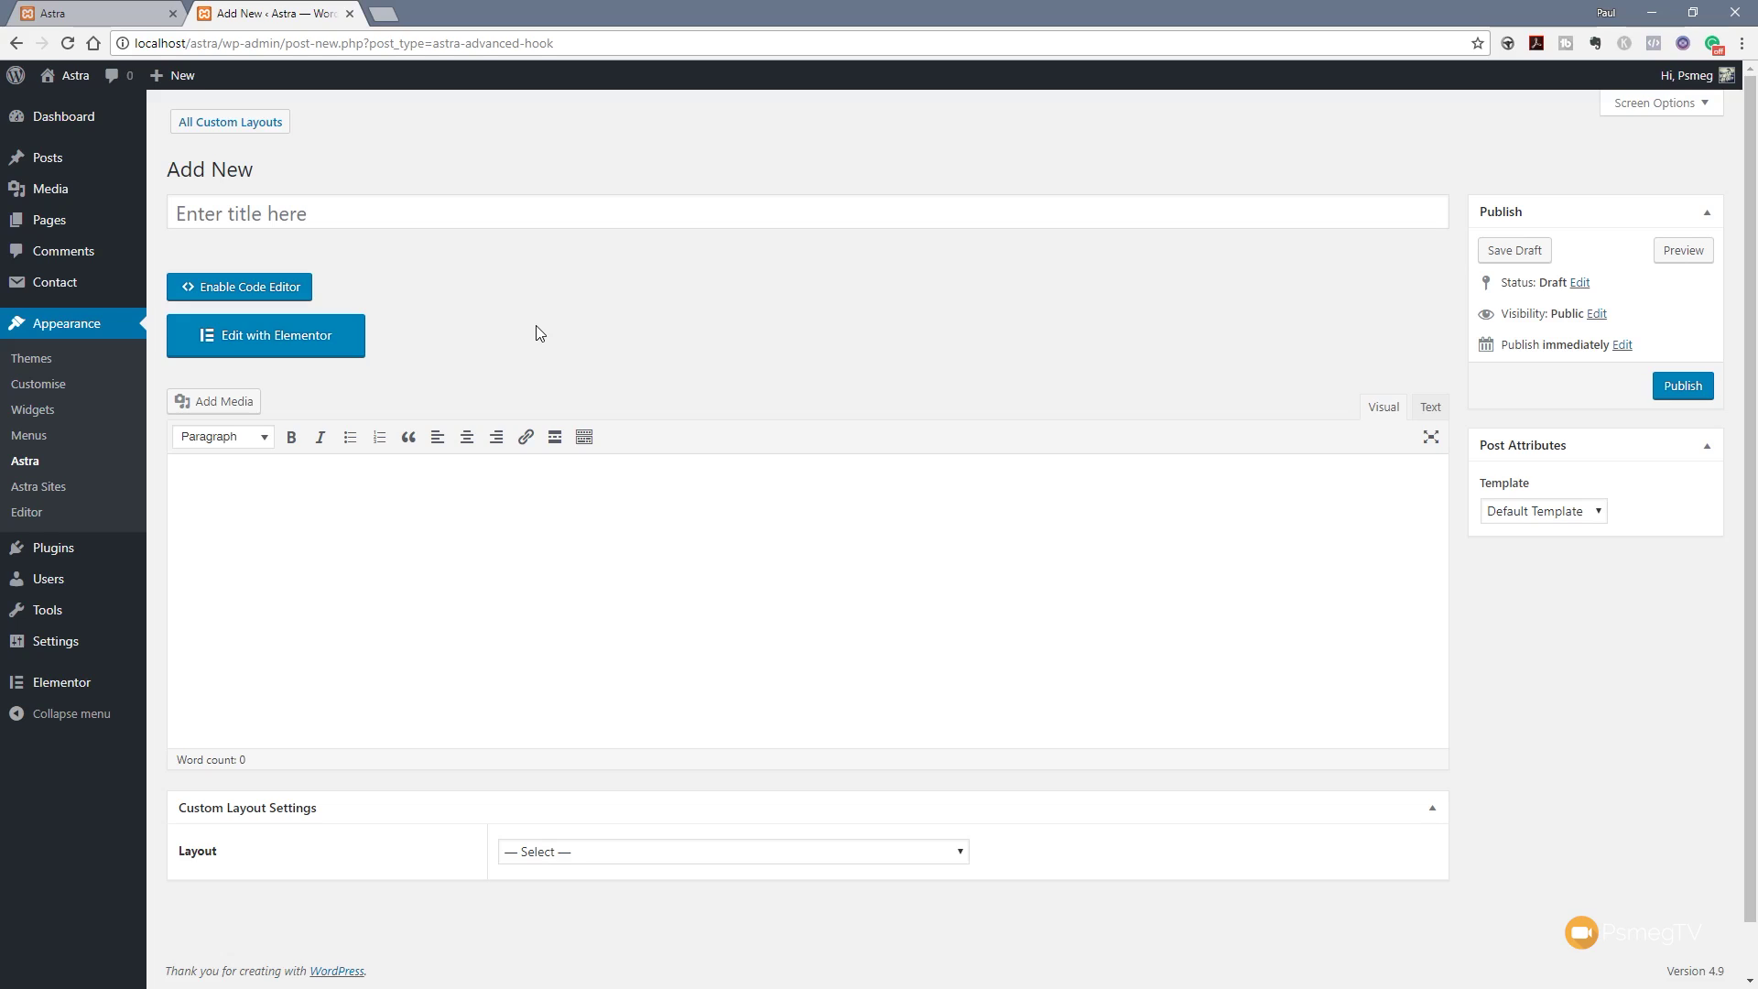
- Title the new custom layout 'Sale Header' and publish it
left_click(311, 225)
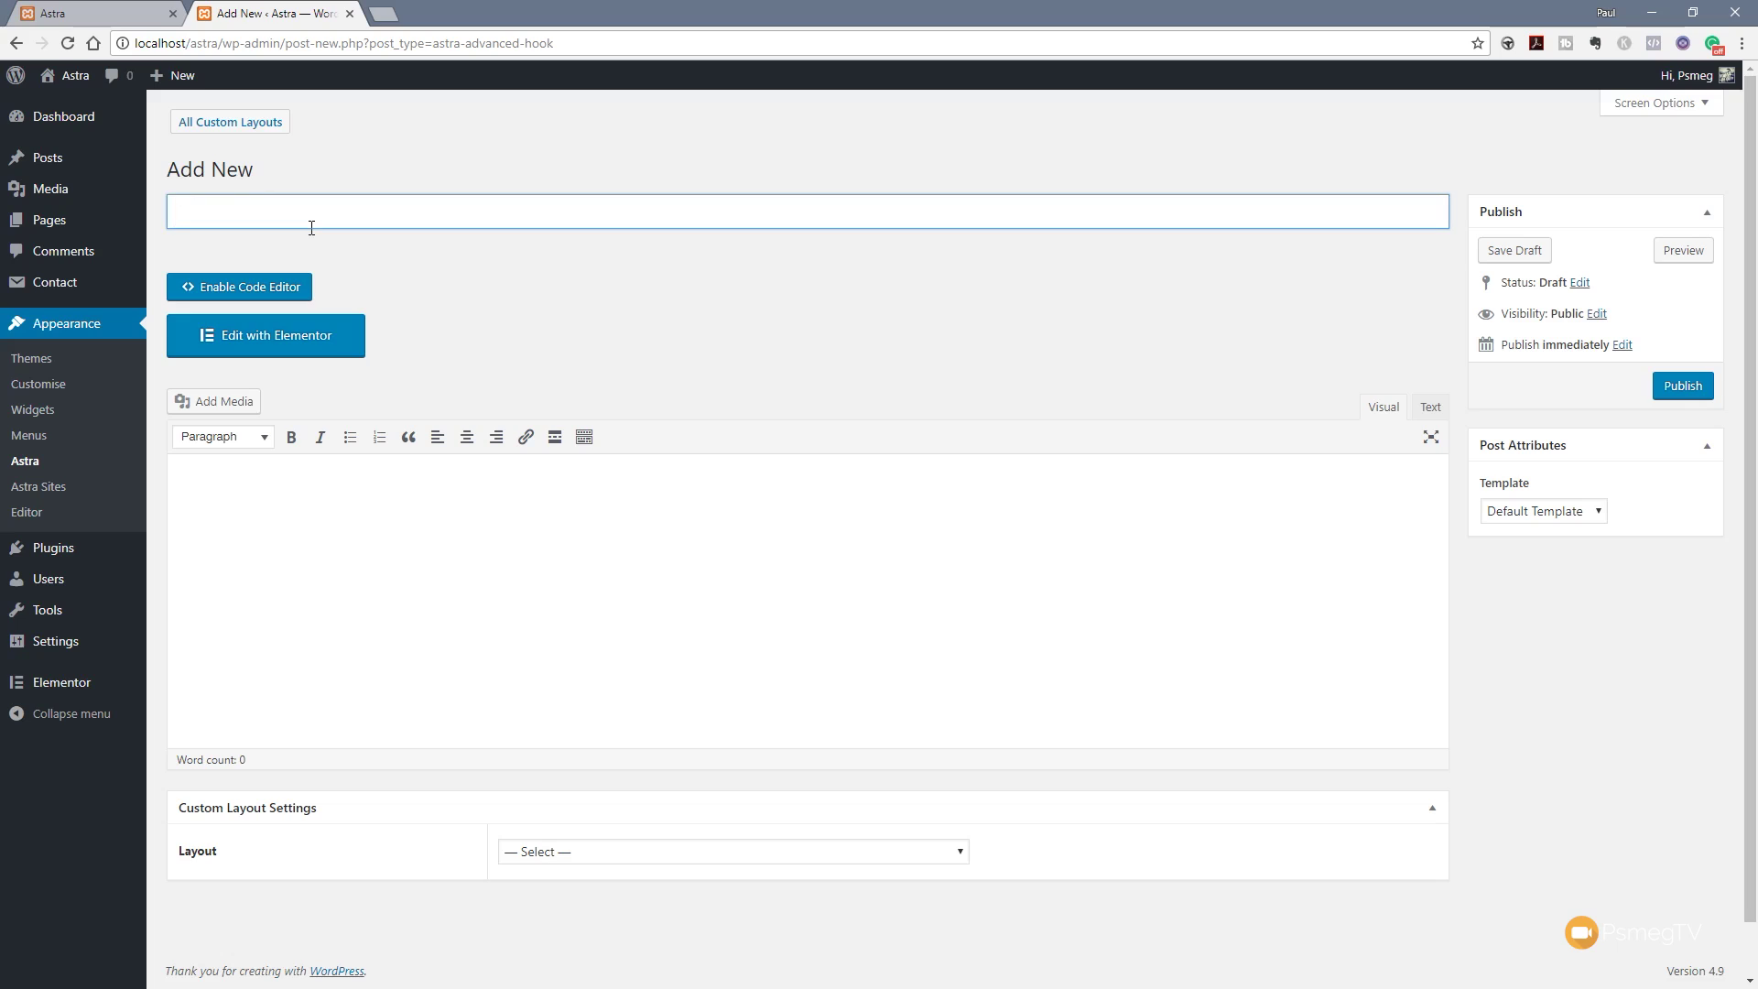
type("Sale Header")
left_click(875, 367)
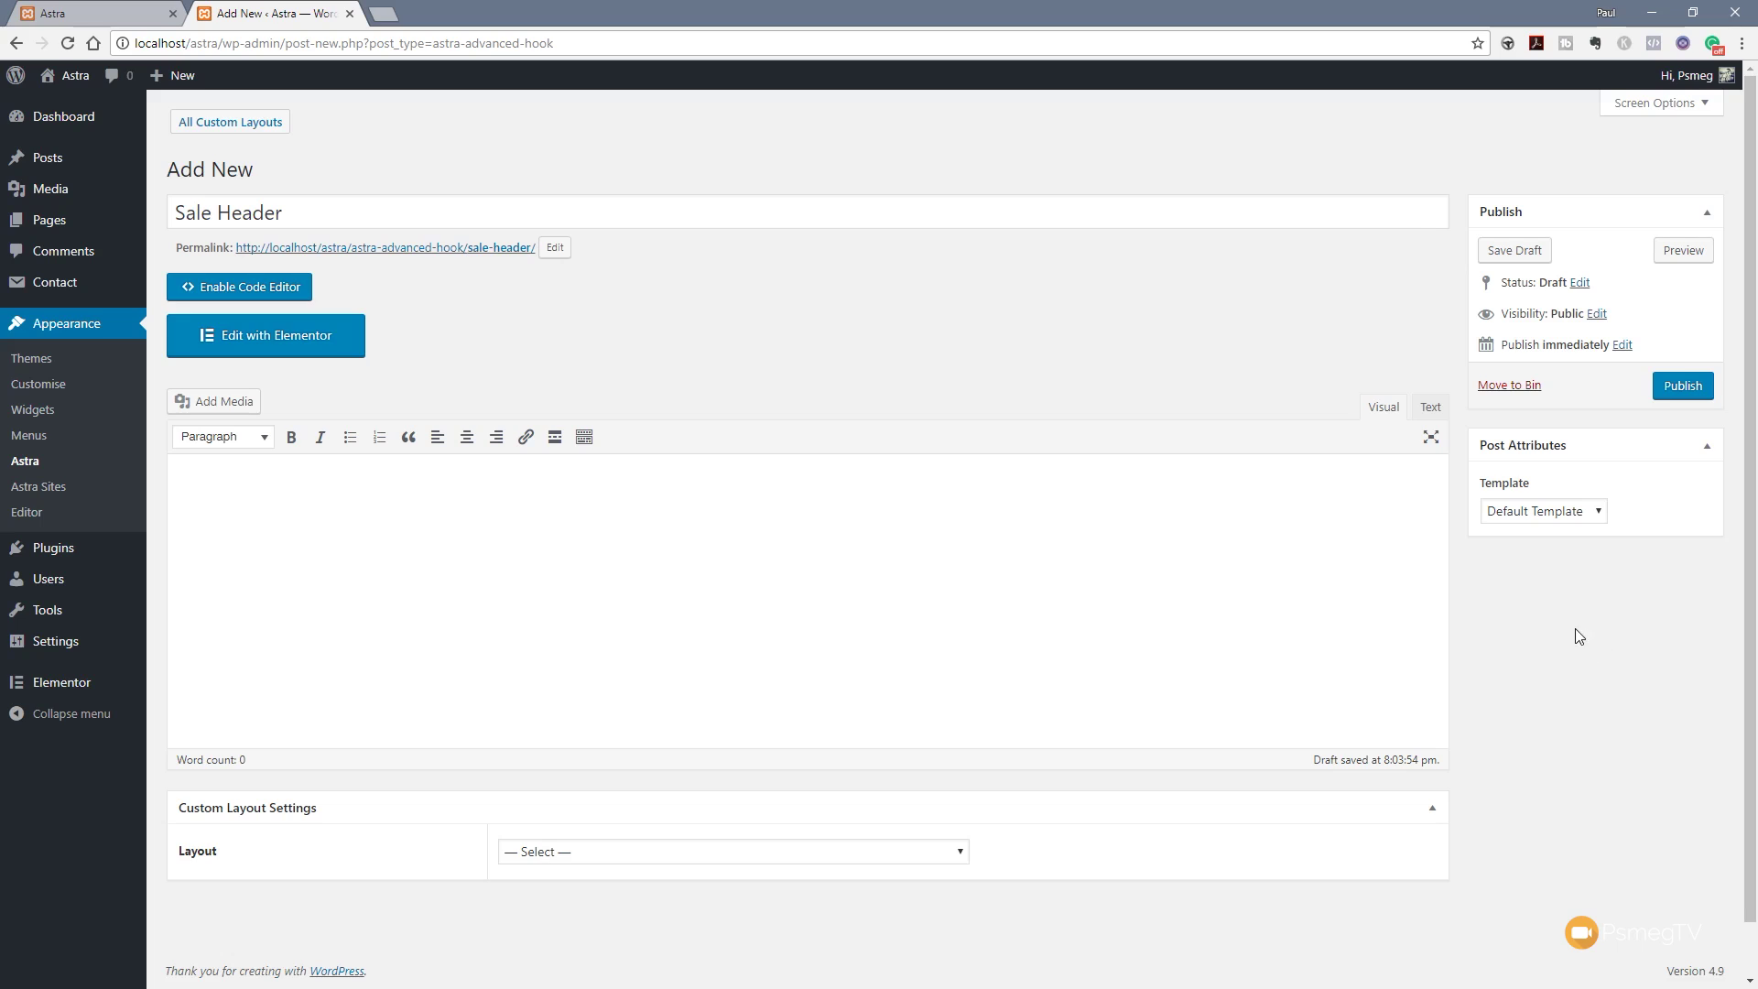
scroll(1465, 737, "down", 1)
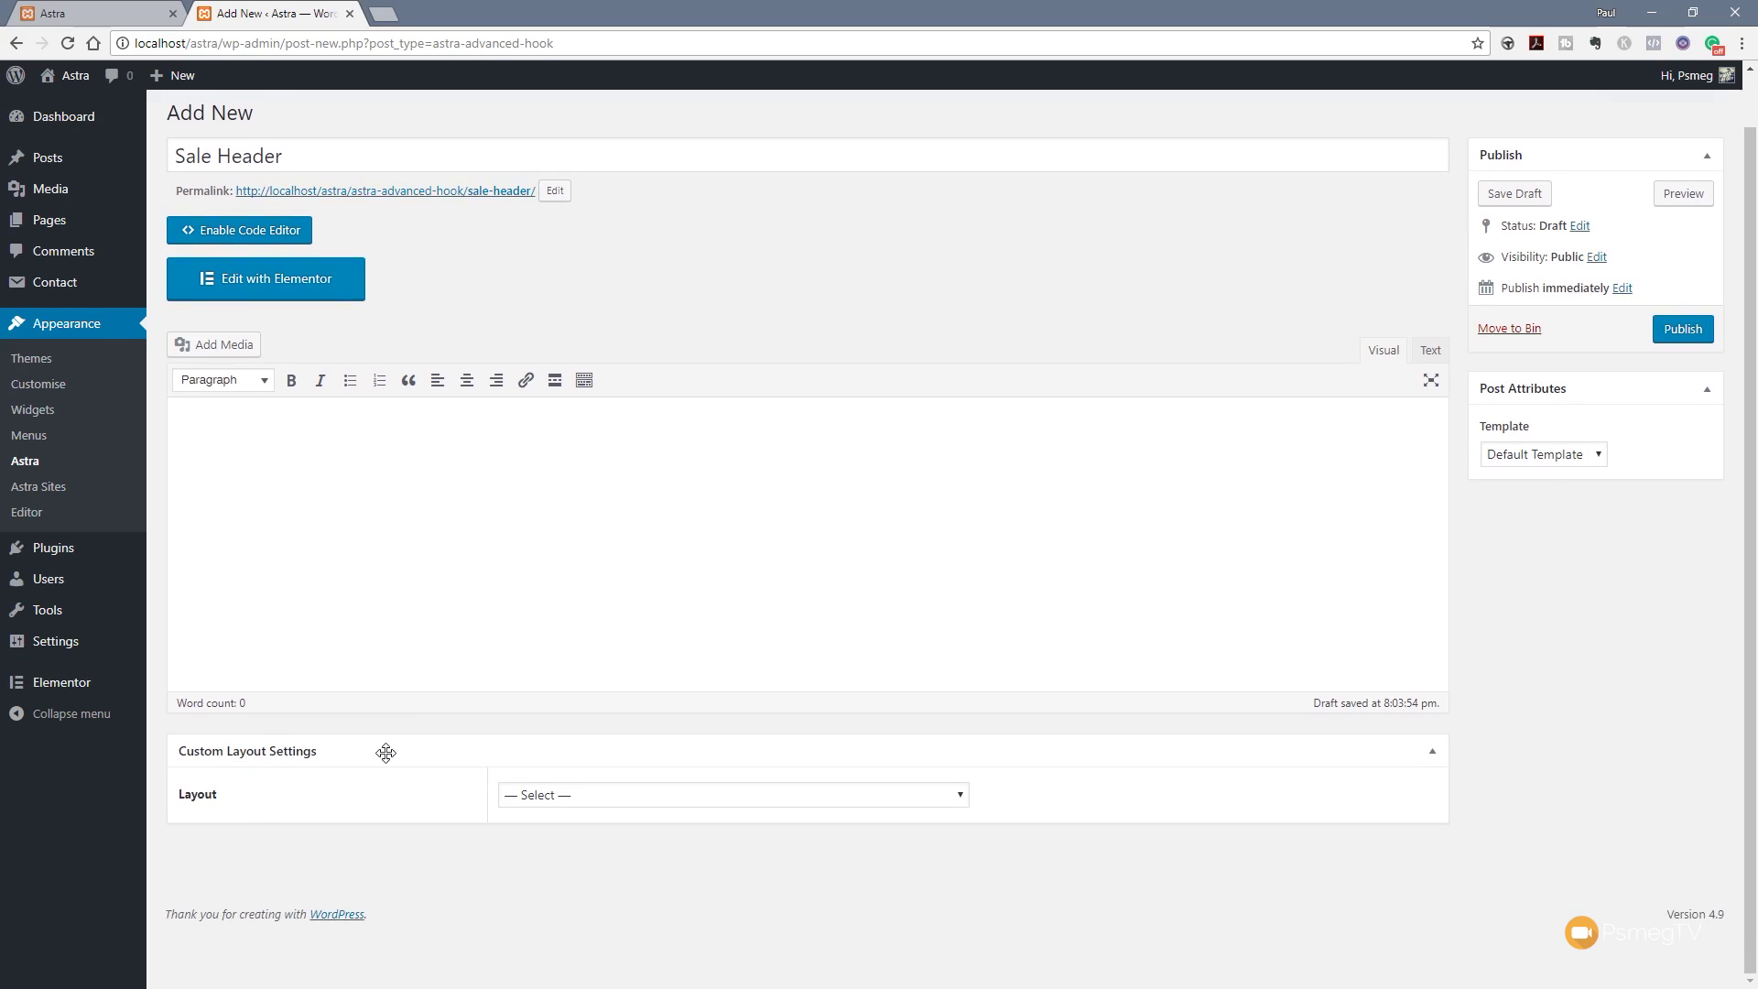
left_click(1676, 330)
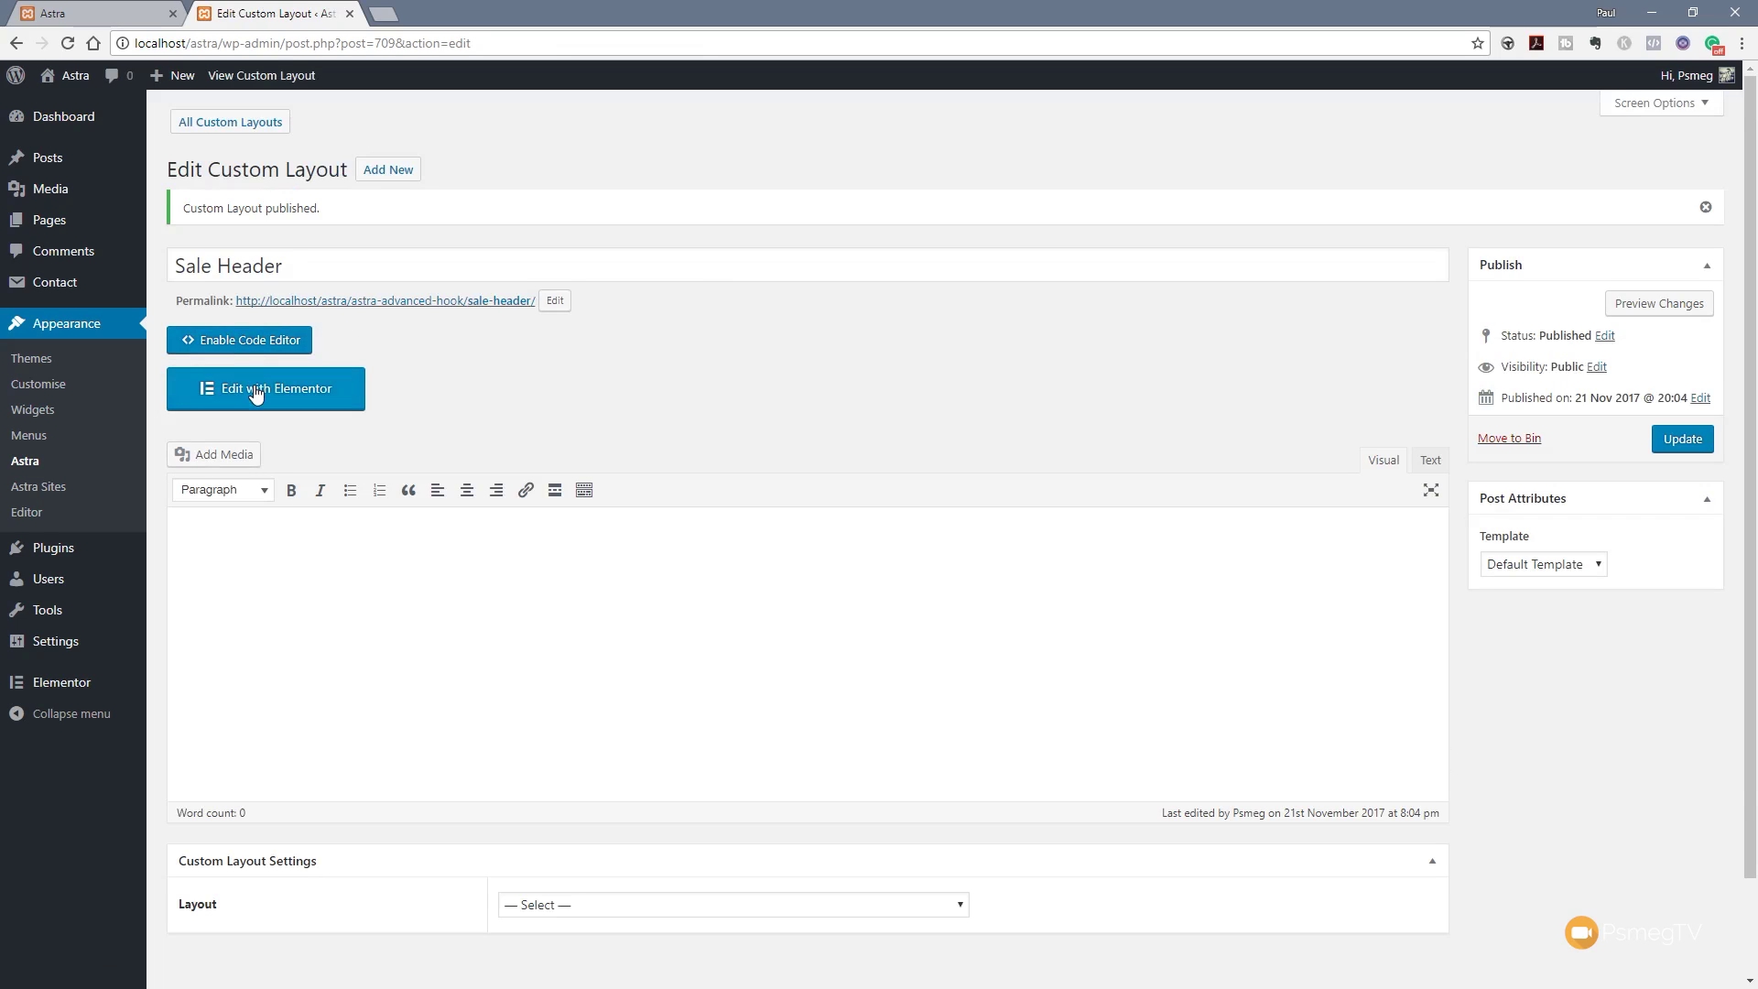
- Switch Sale Header to Elementor editing, set its template to Elementor Canvas, and update
left_click(255, 390)
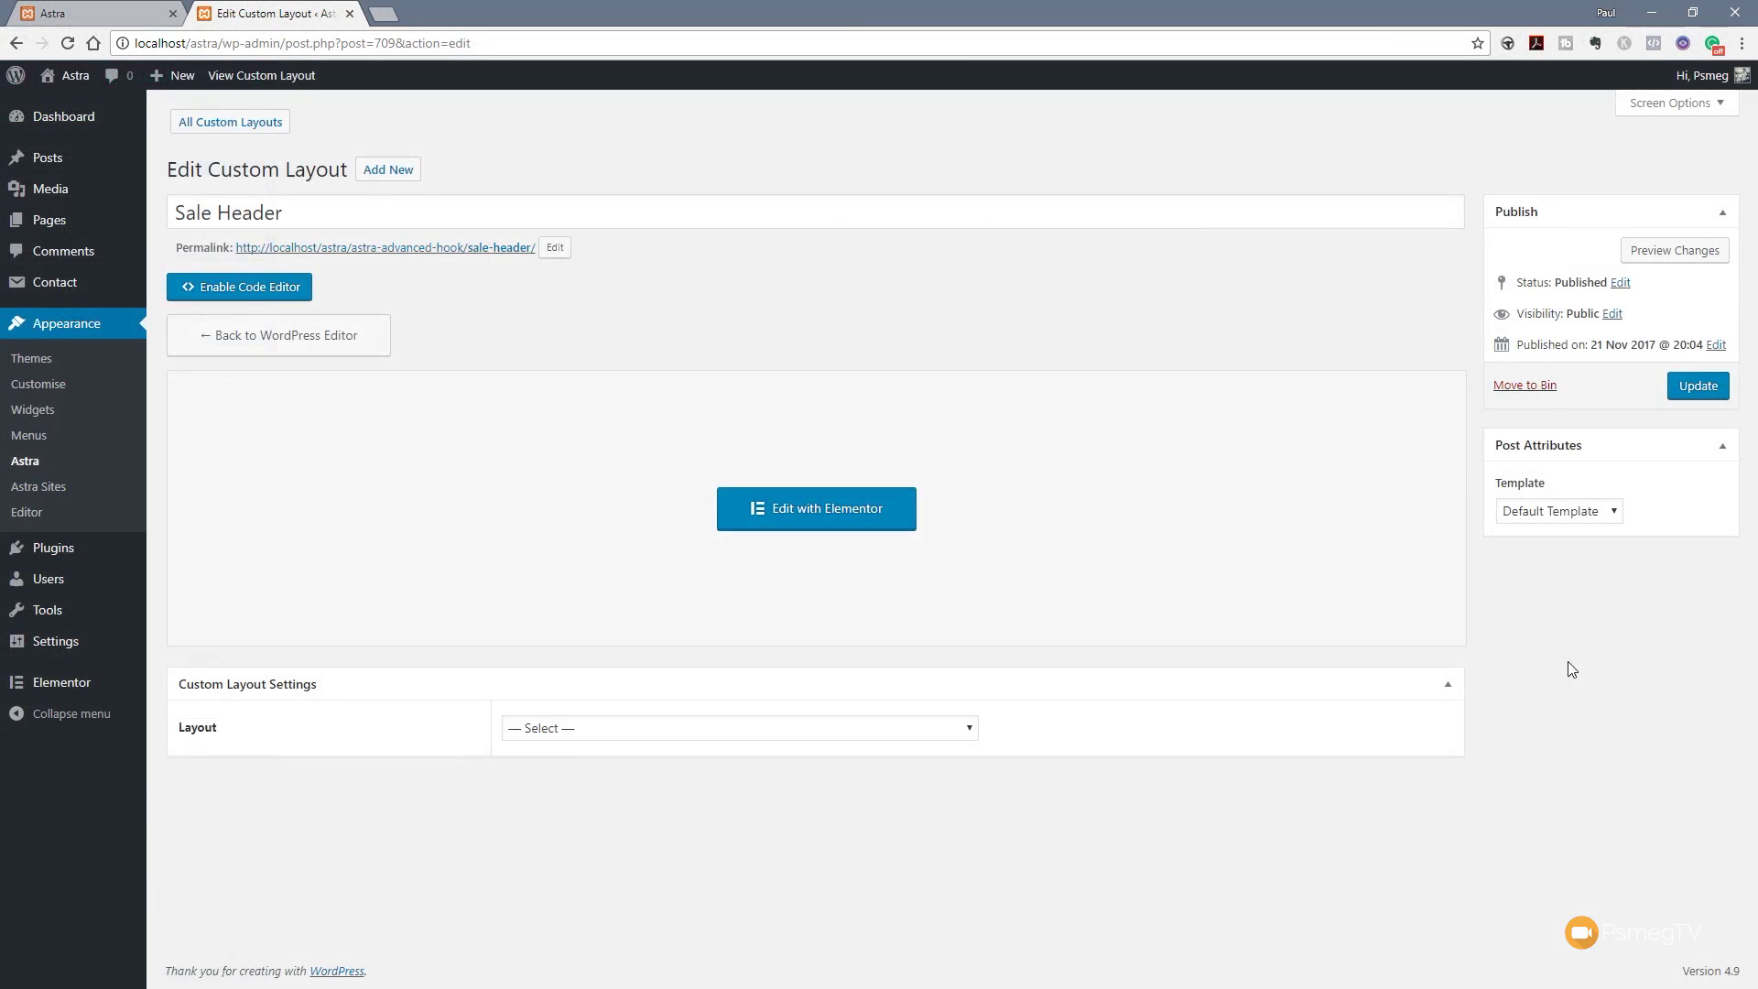
left_click(1544, 513)
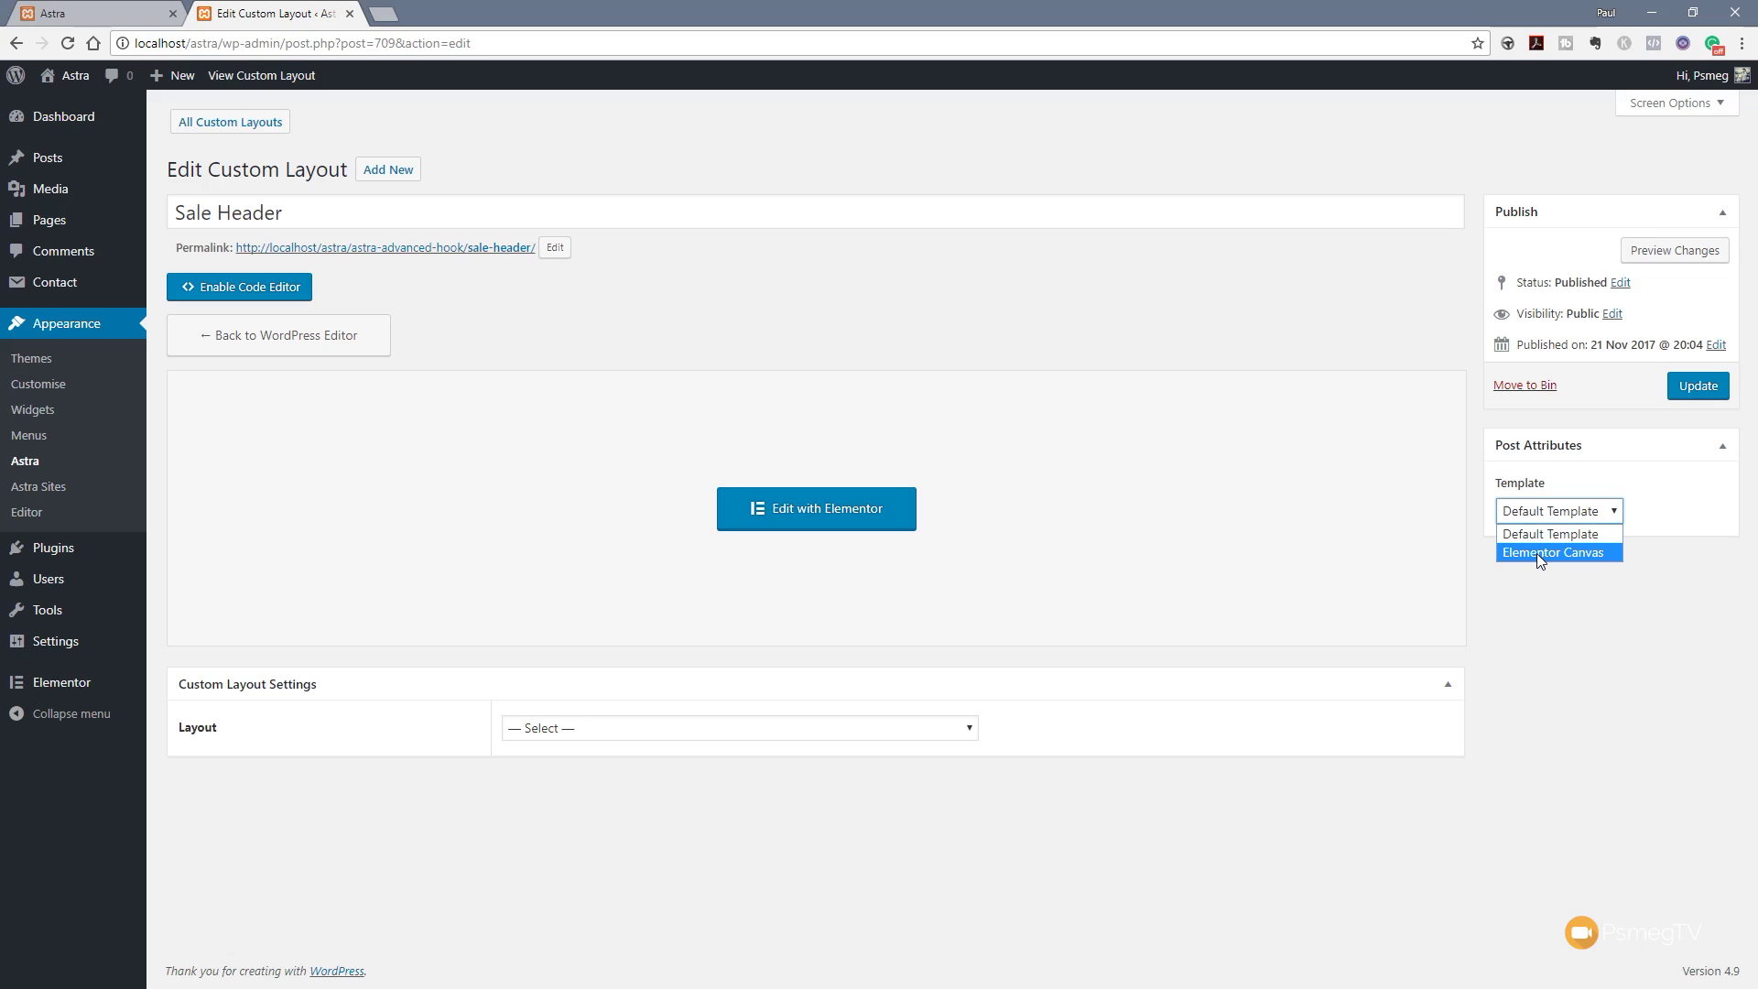
left_click(1537, 553)
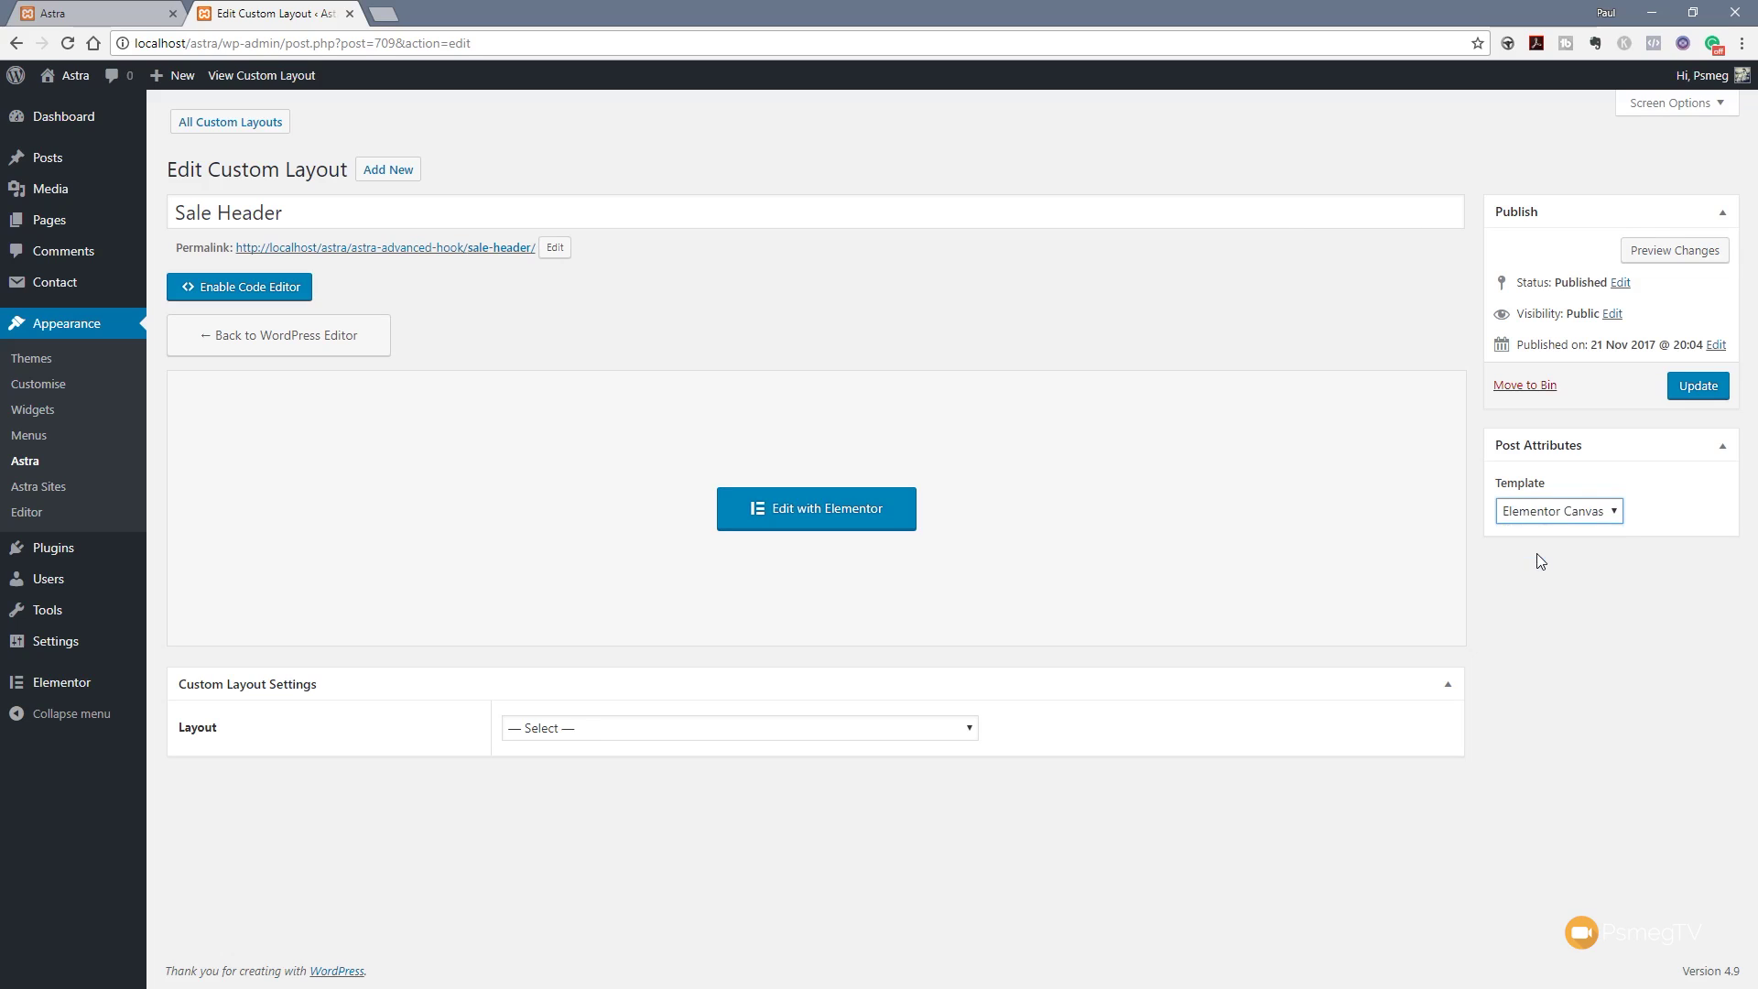
left_click(1699, 387)
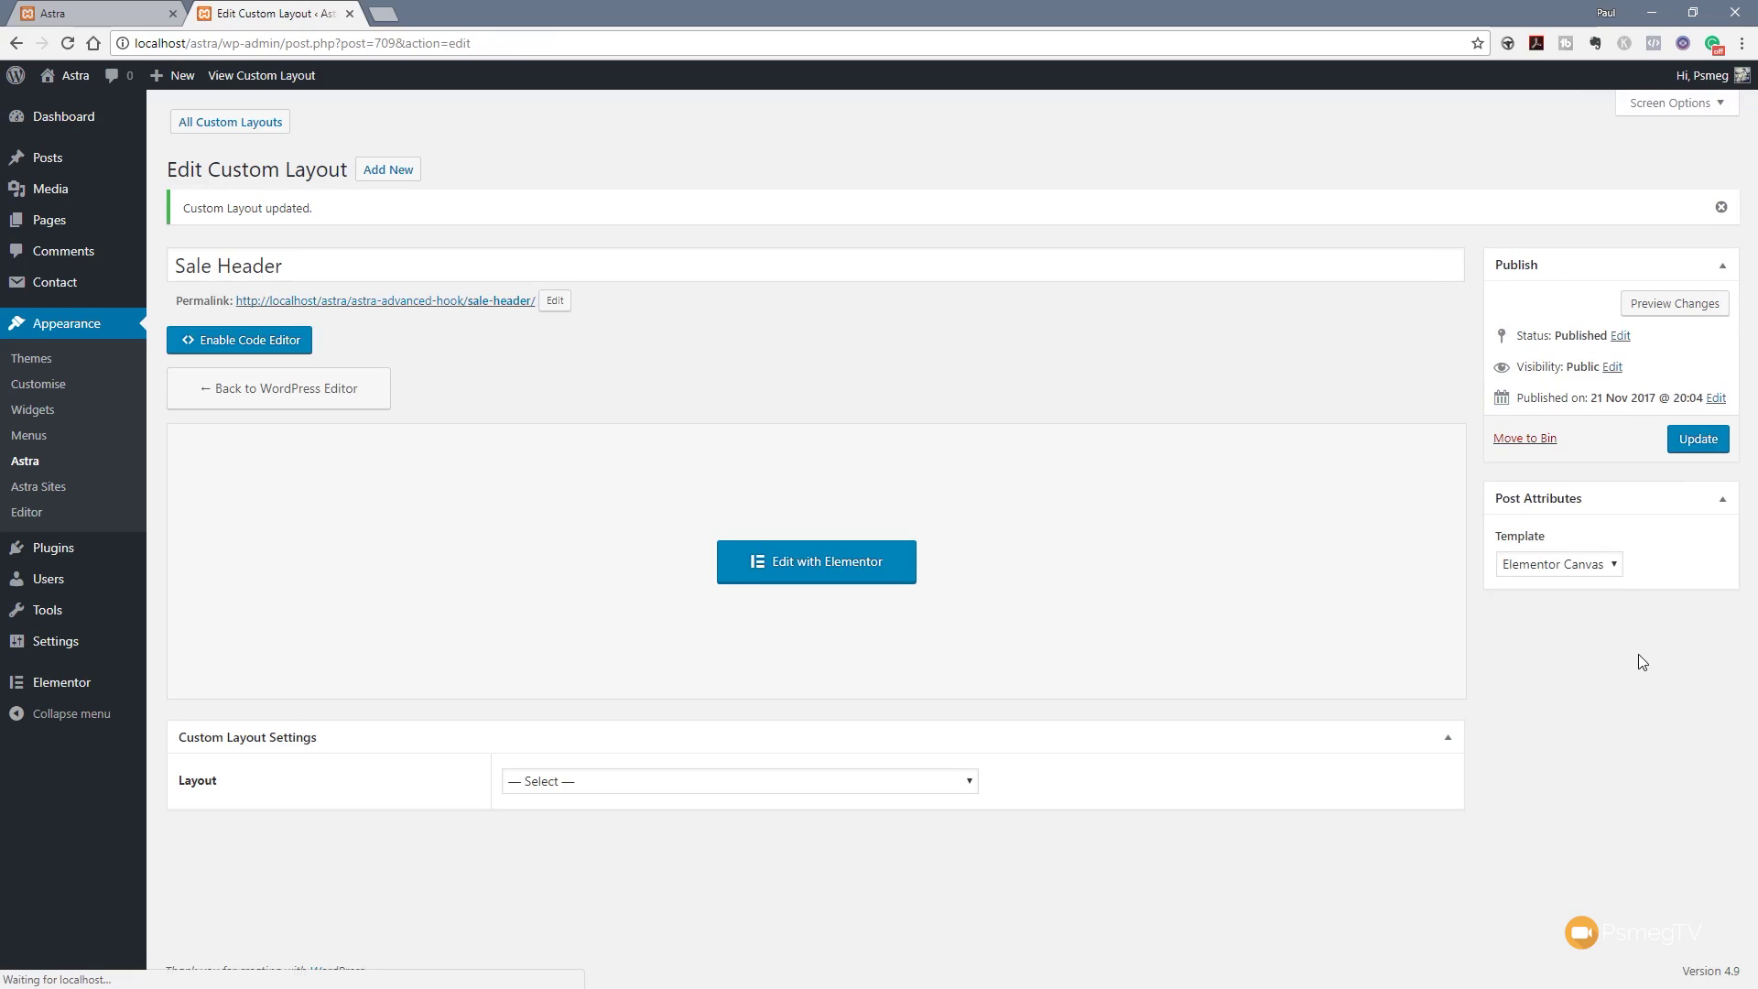
- In Elementor, add a single-column section holding a heading and a text block below it
left_click(823, 584)
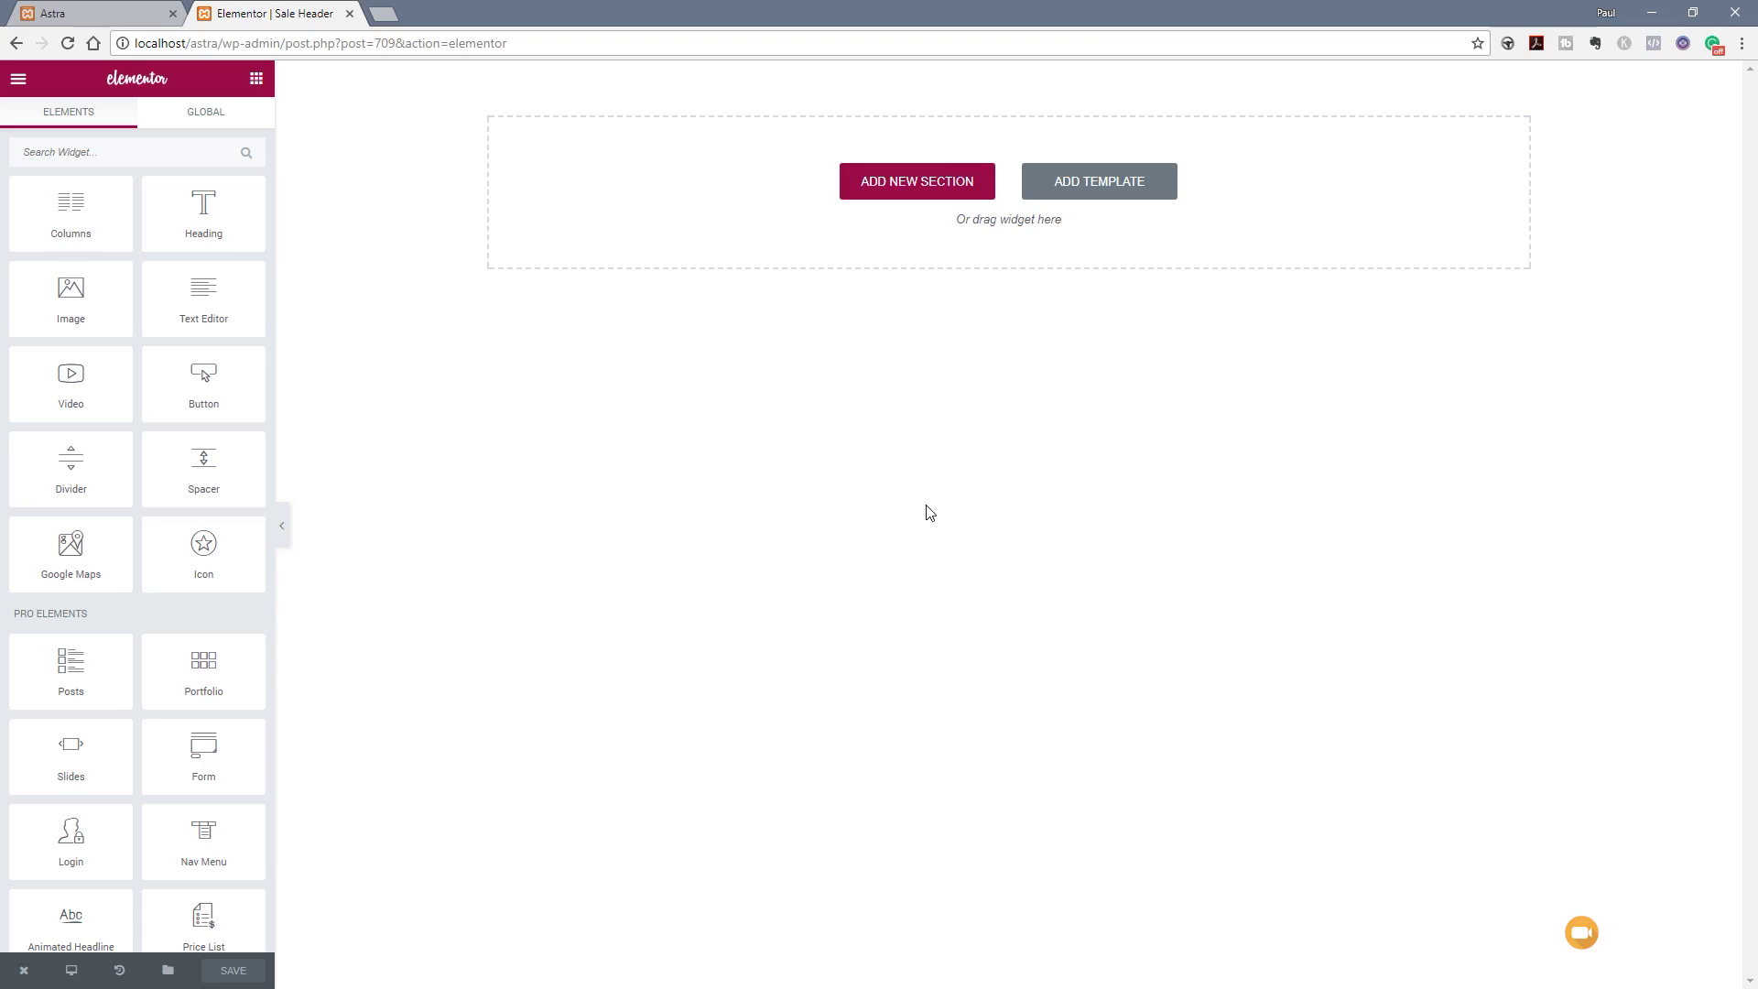
left_click(904, 198)
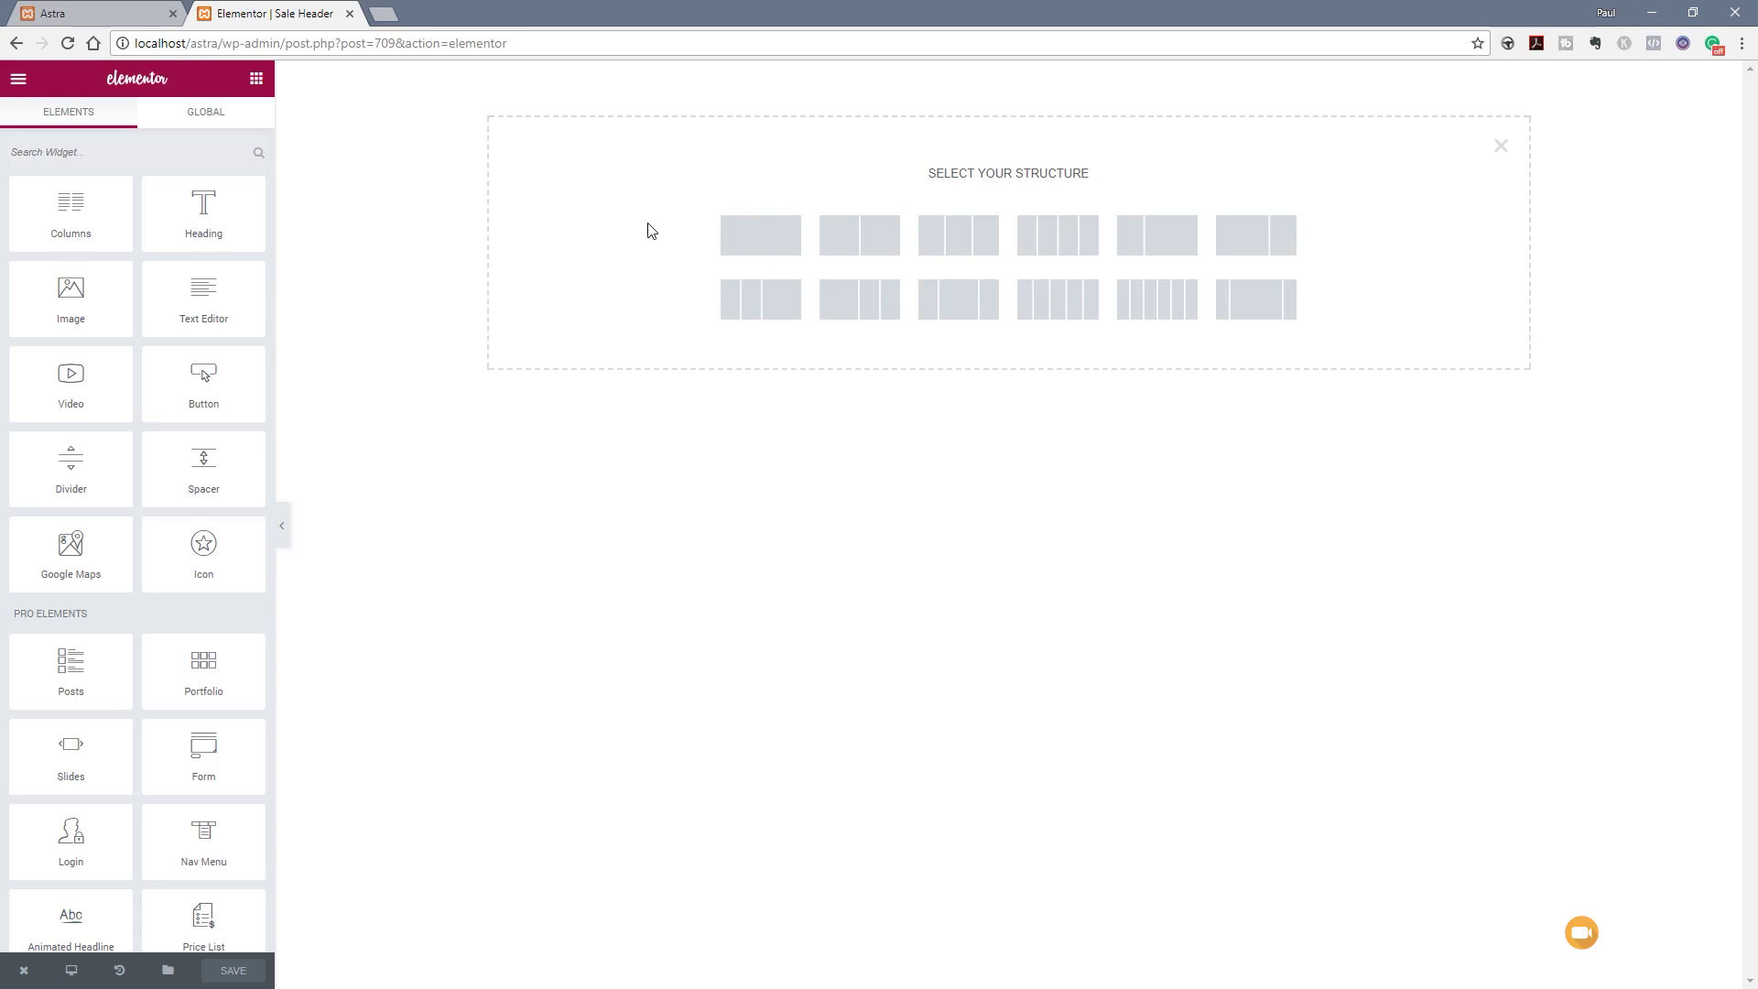
left_click(766, 249)
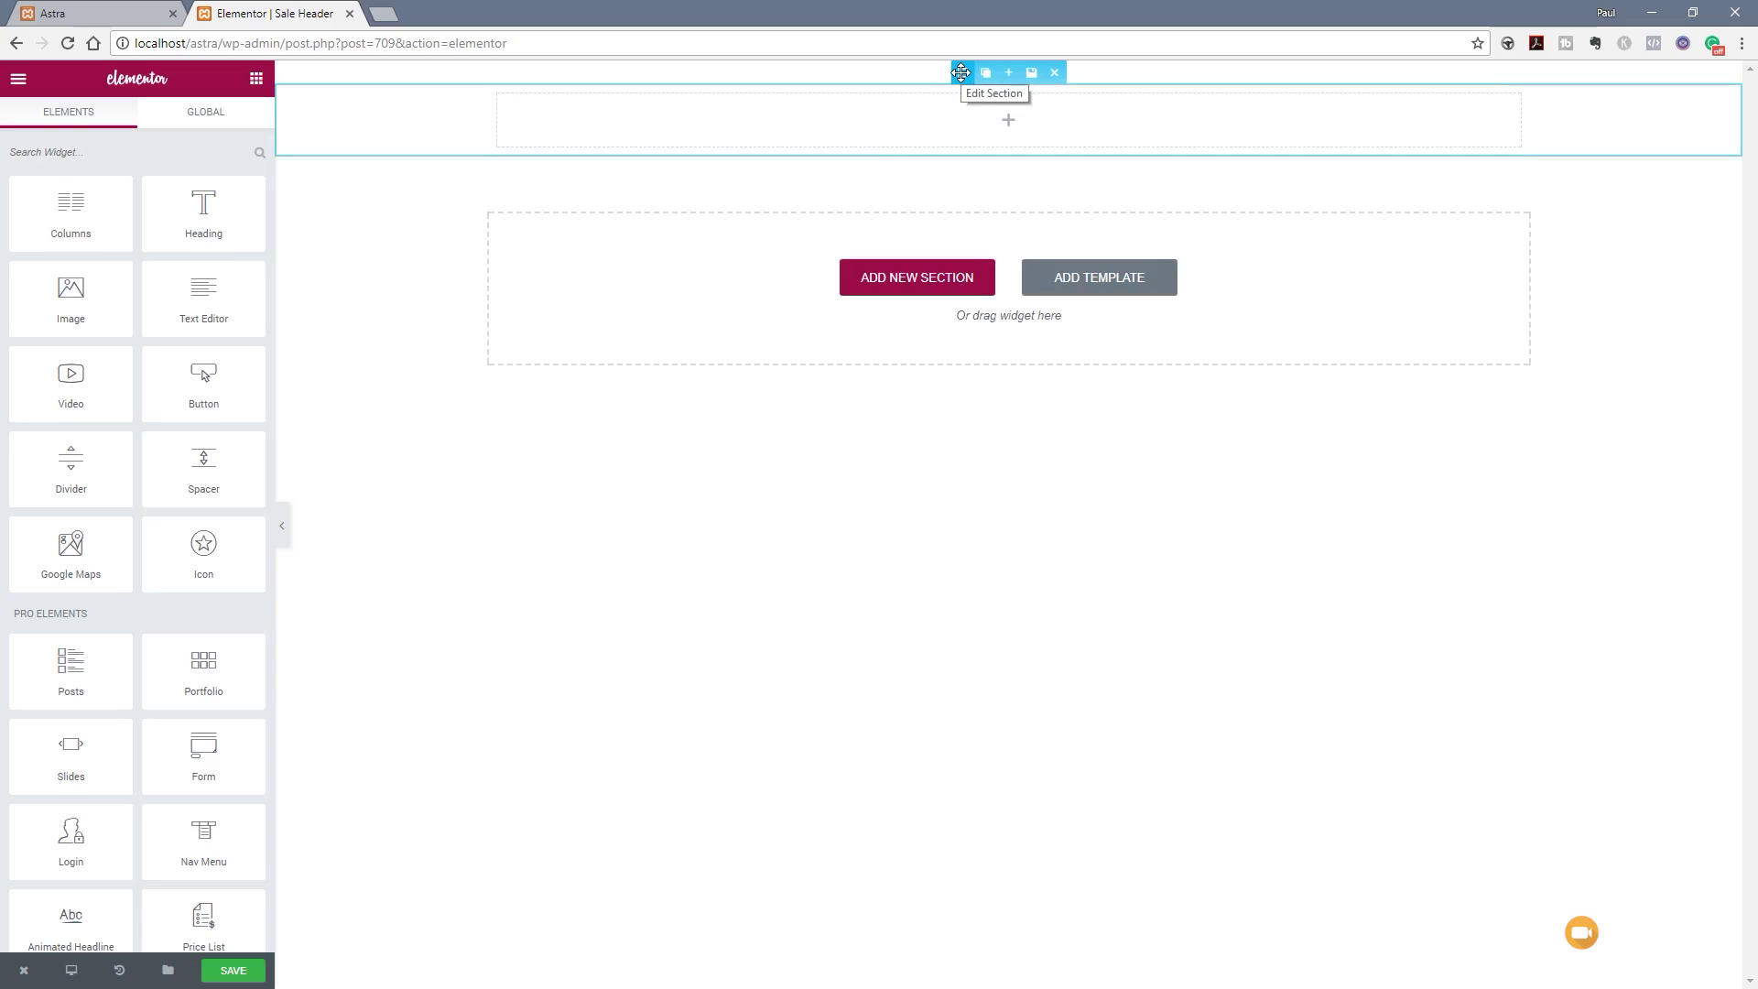
left_click(960, 72)
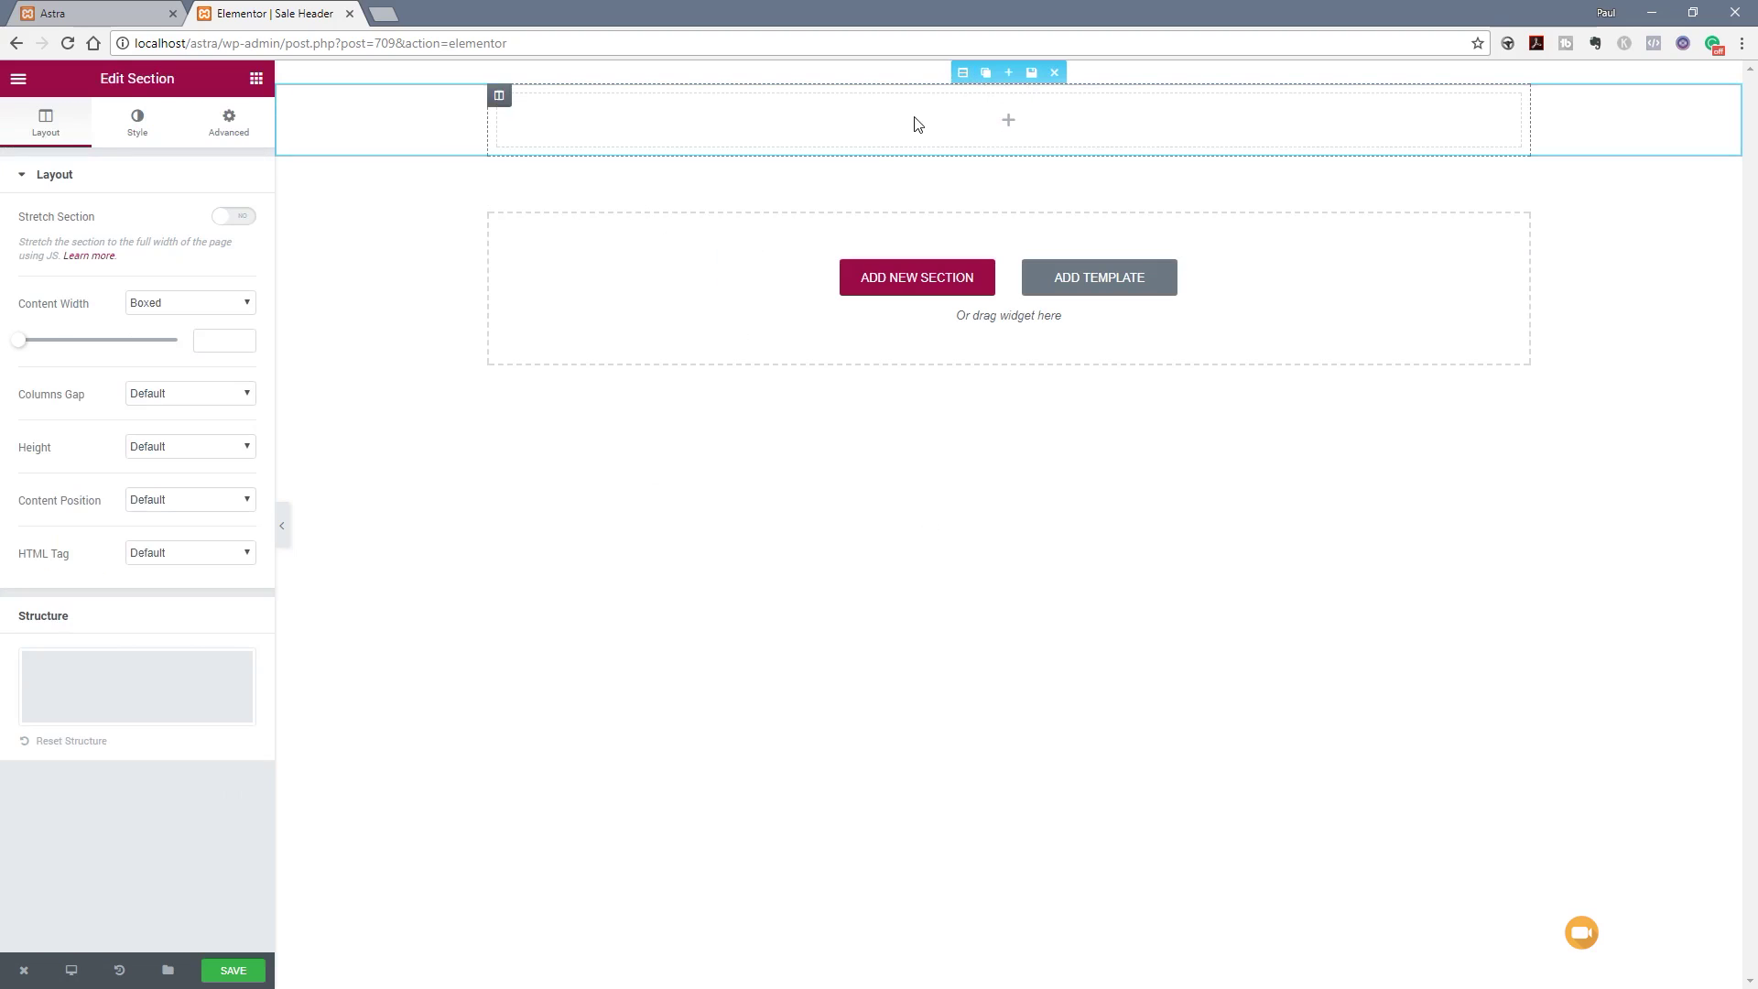
left_click(914, 121)
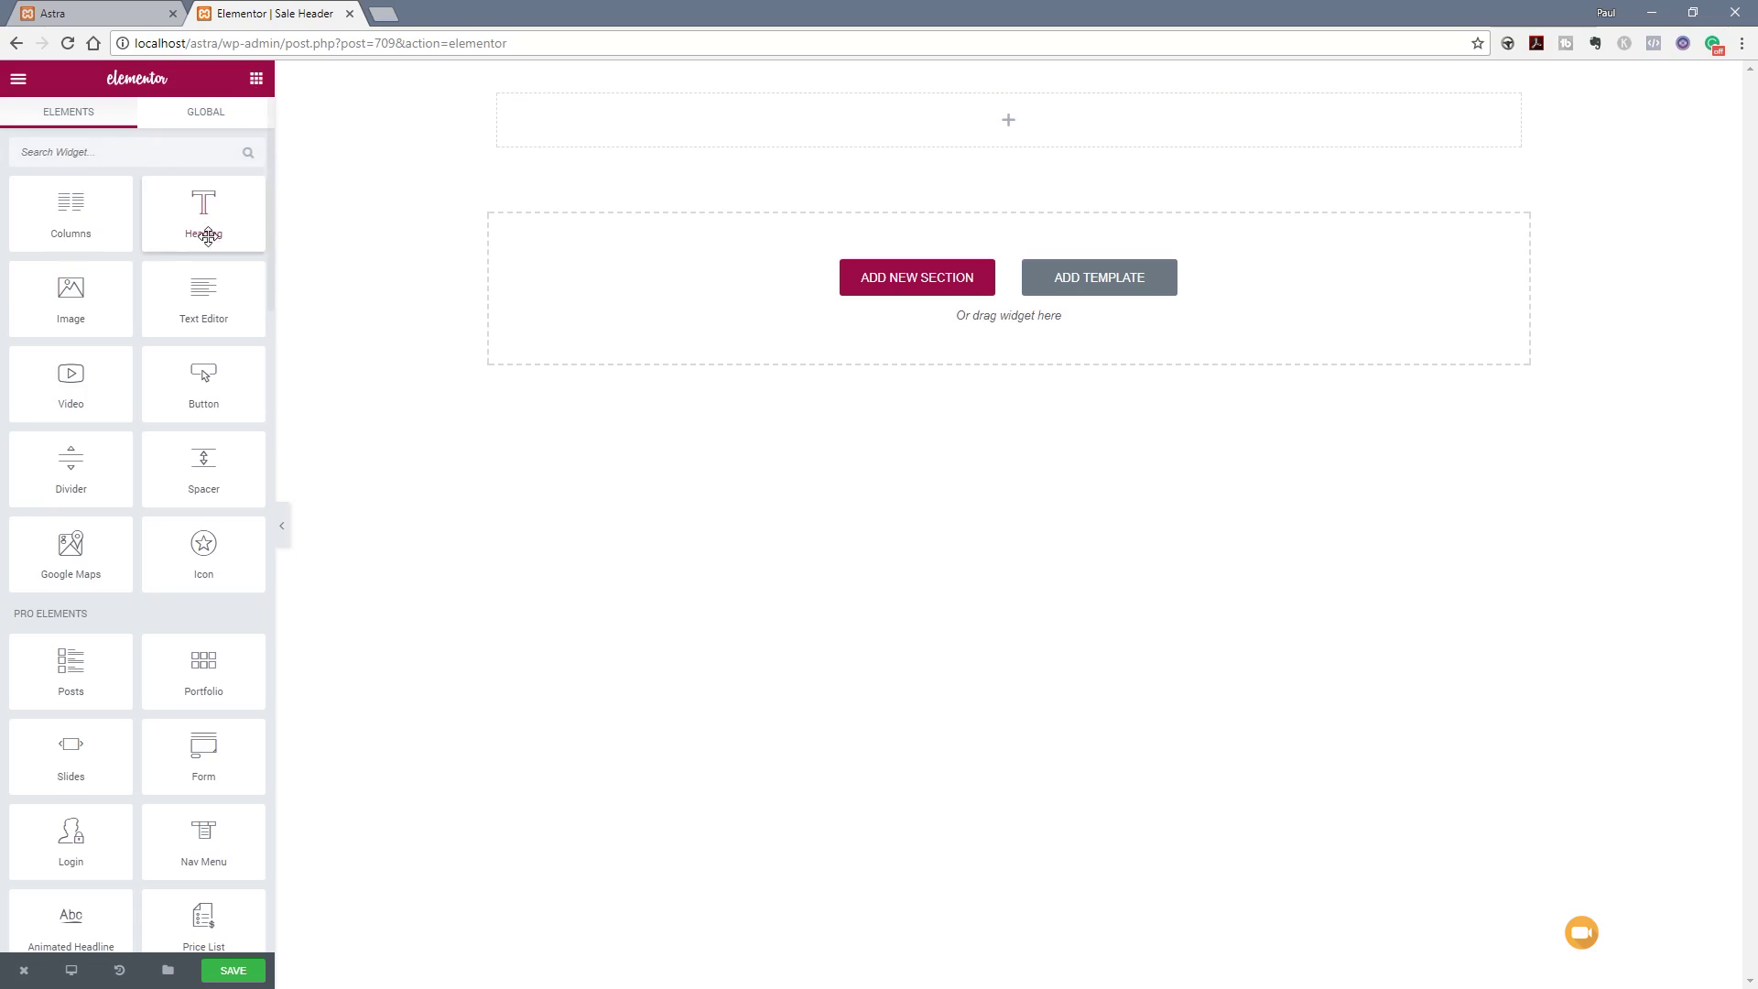
left_click_drag(203, 211, 1052, 124)
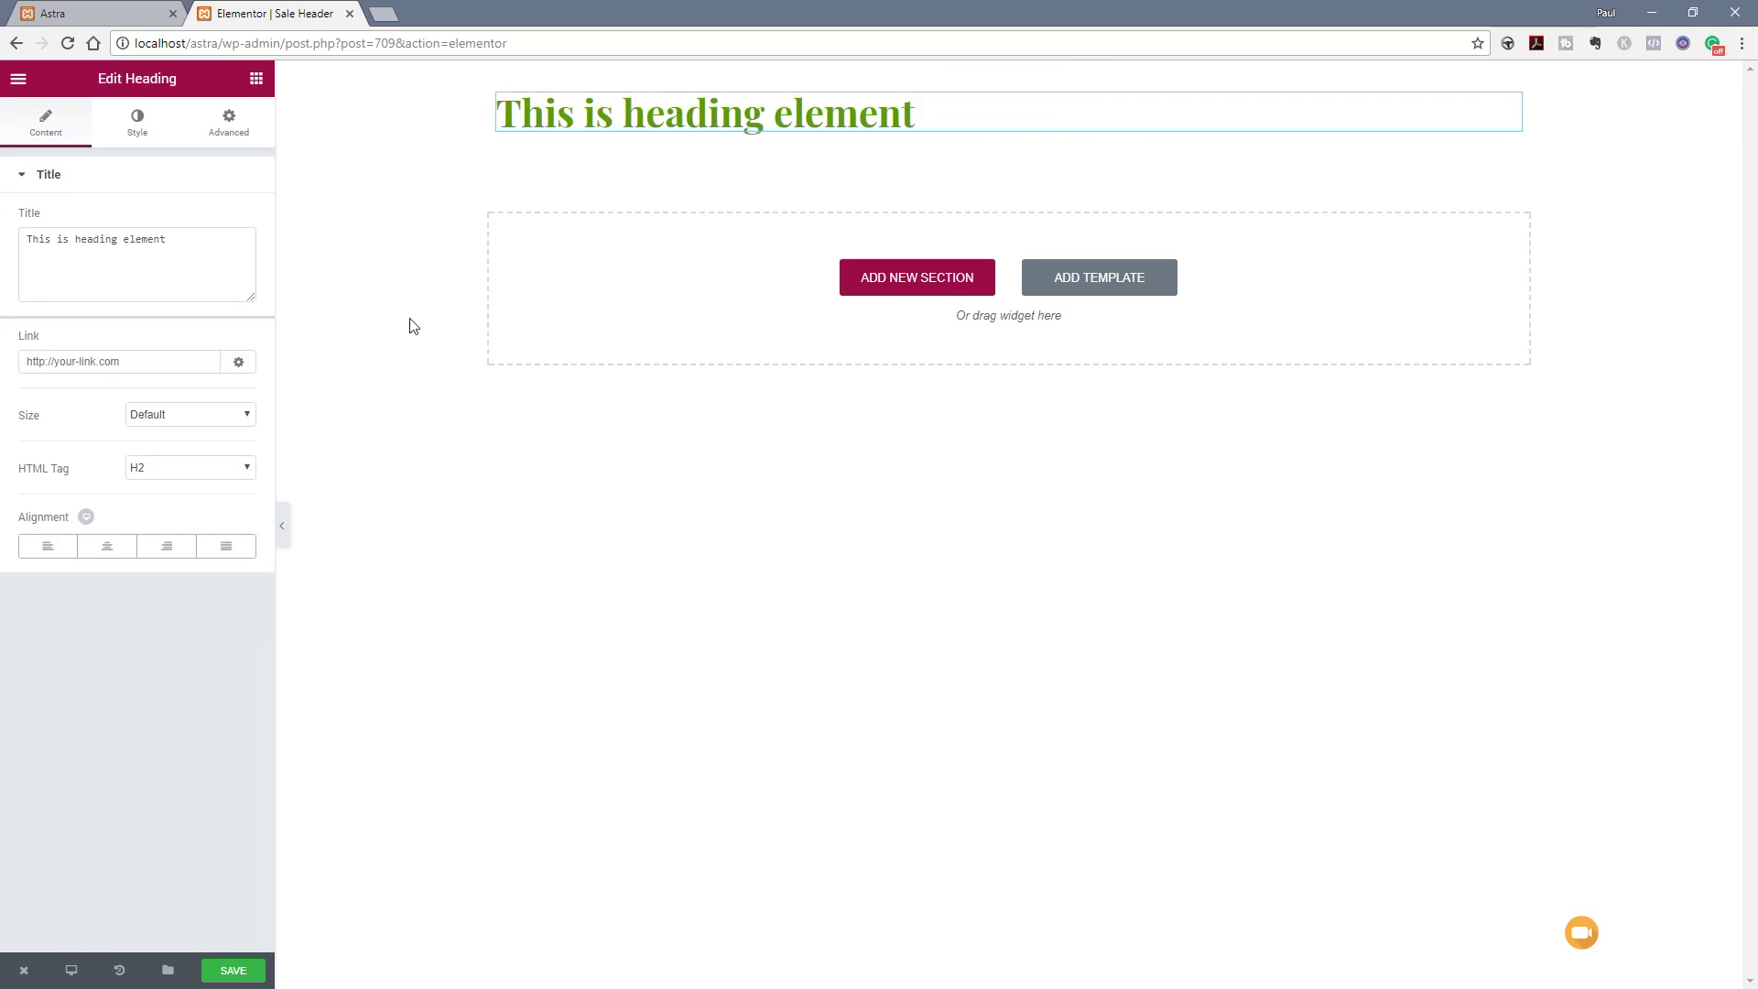
left_click(256, 79)
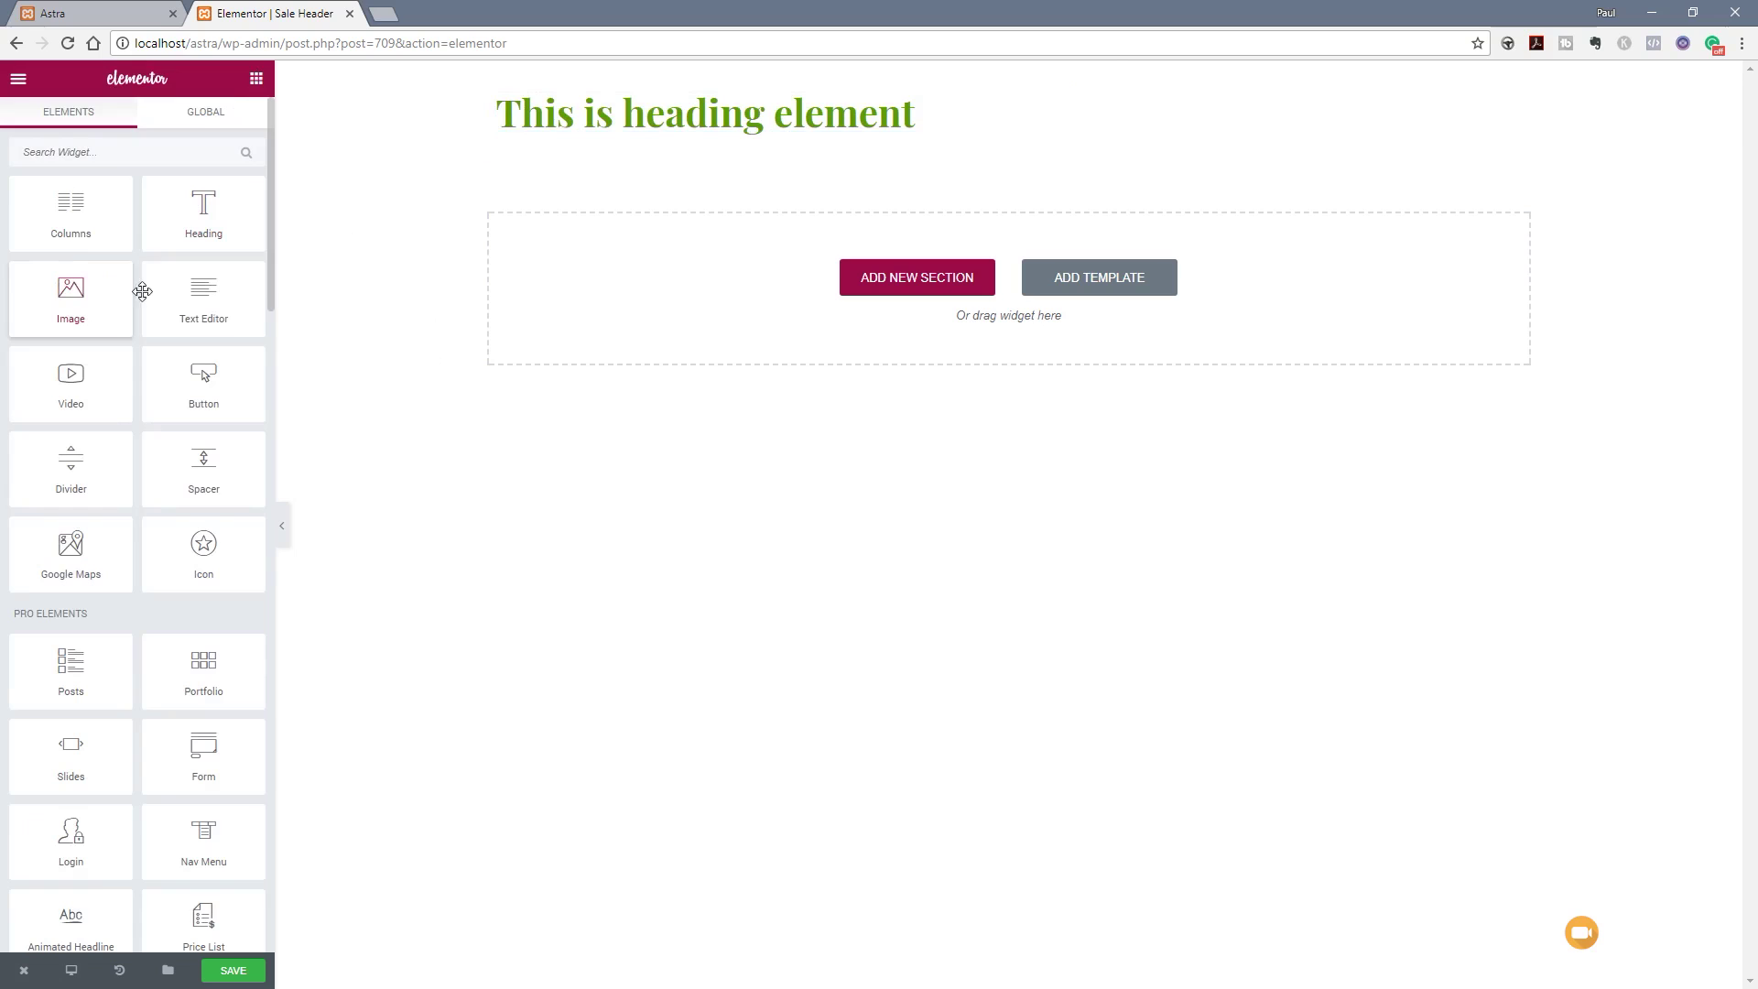
left_click_drag(183, 291, 693, 140)
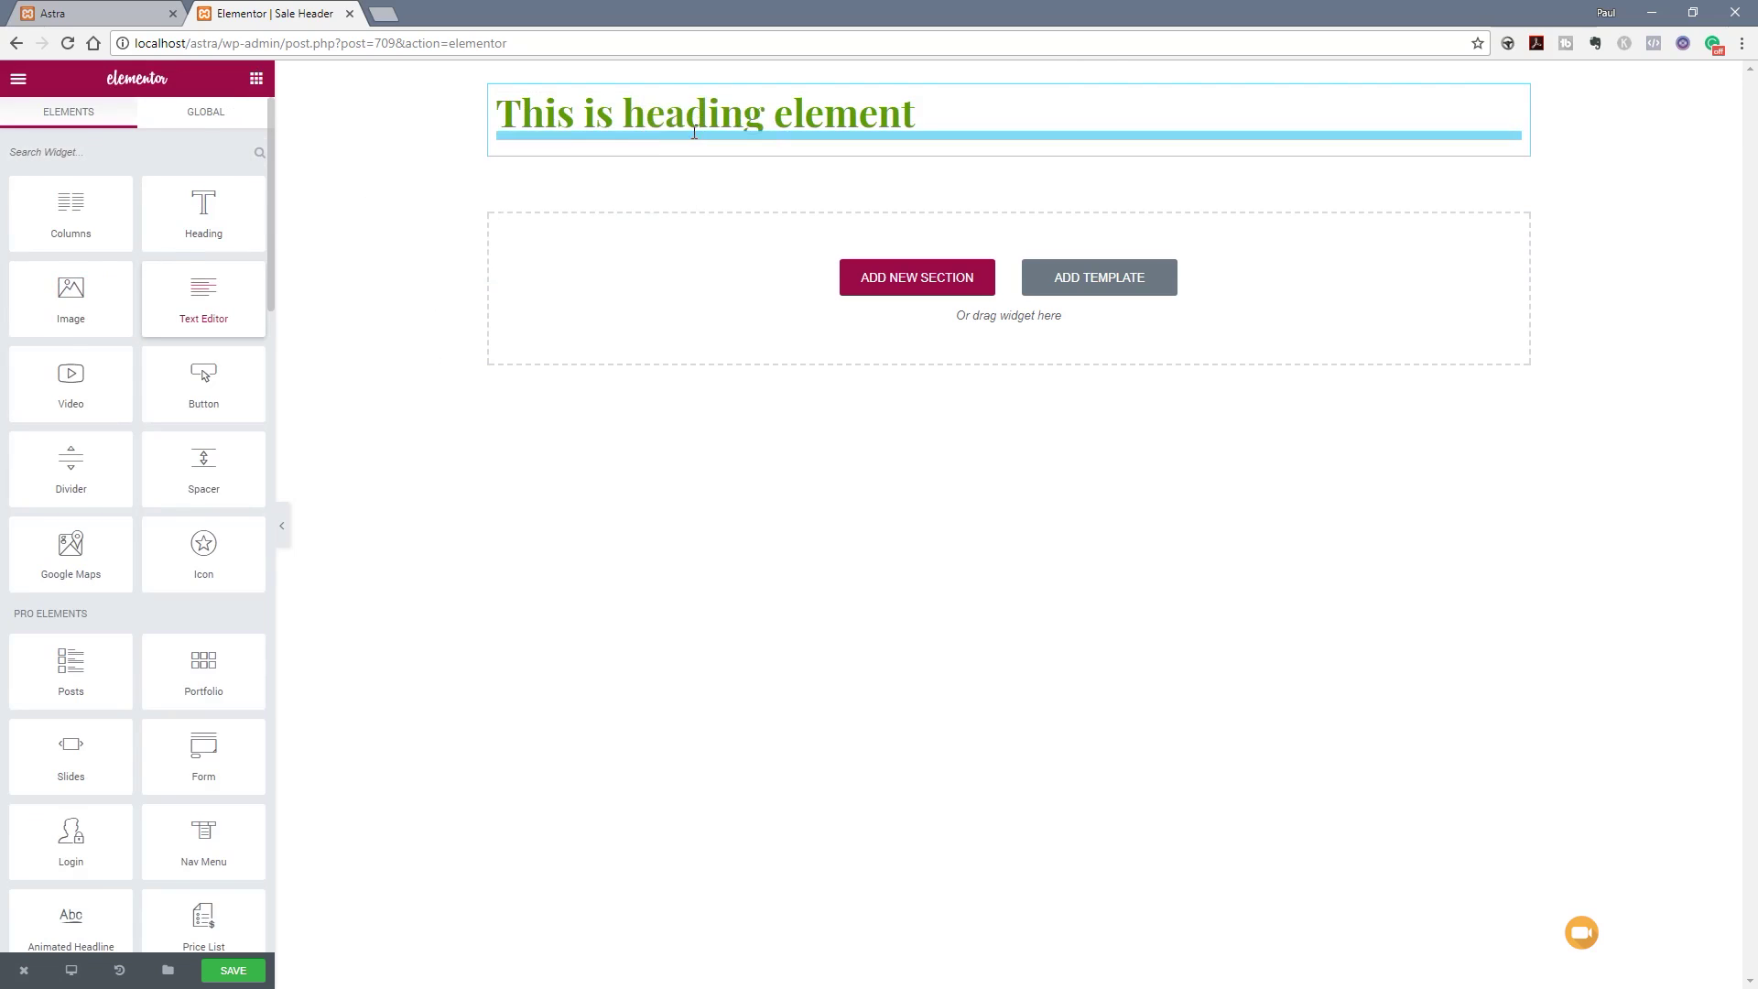
- Replace the heading text with 'Black Friday BIG Sale'
left_click(947, 121)
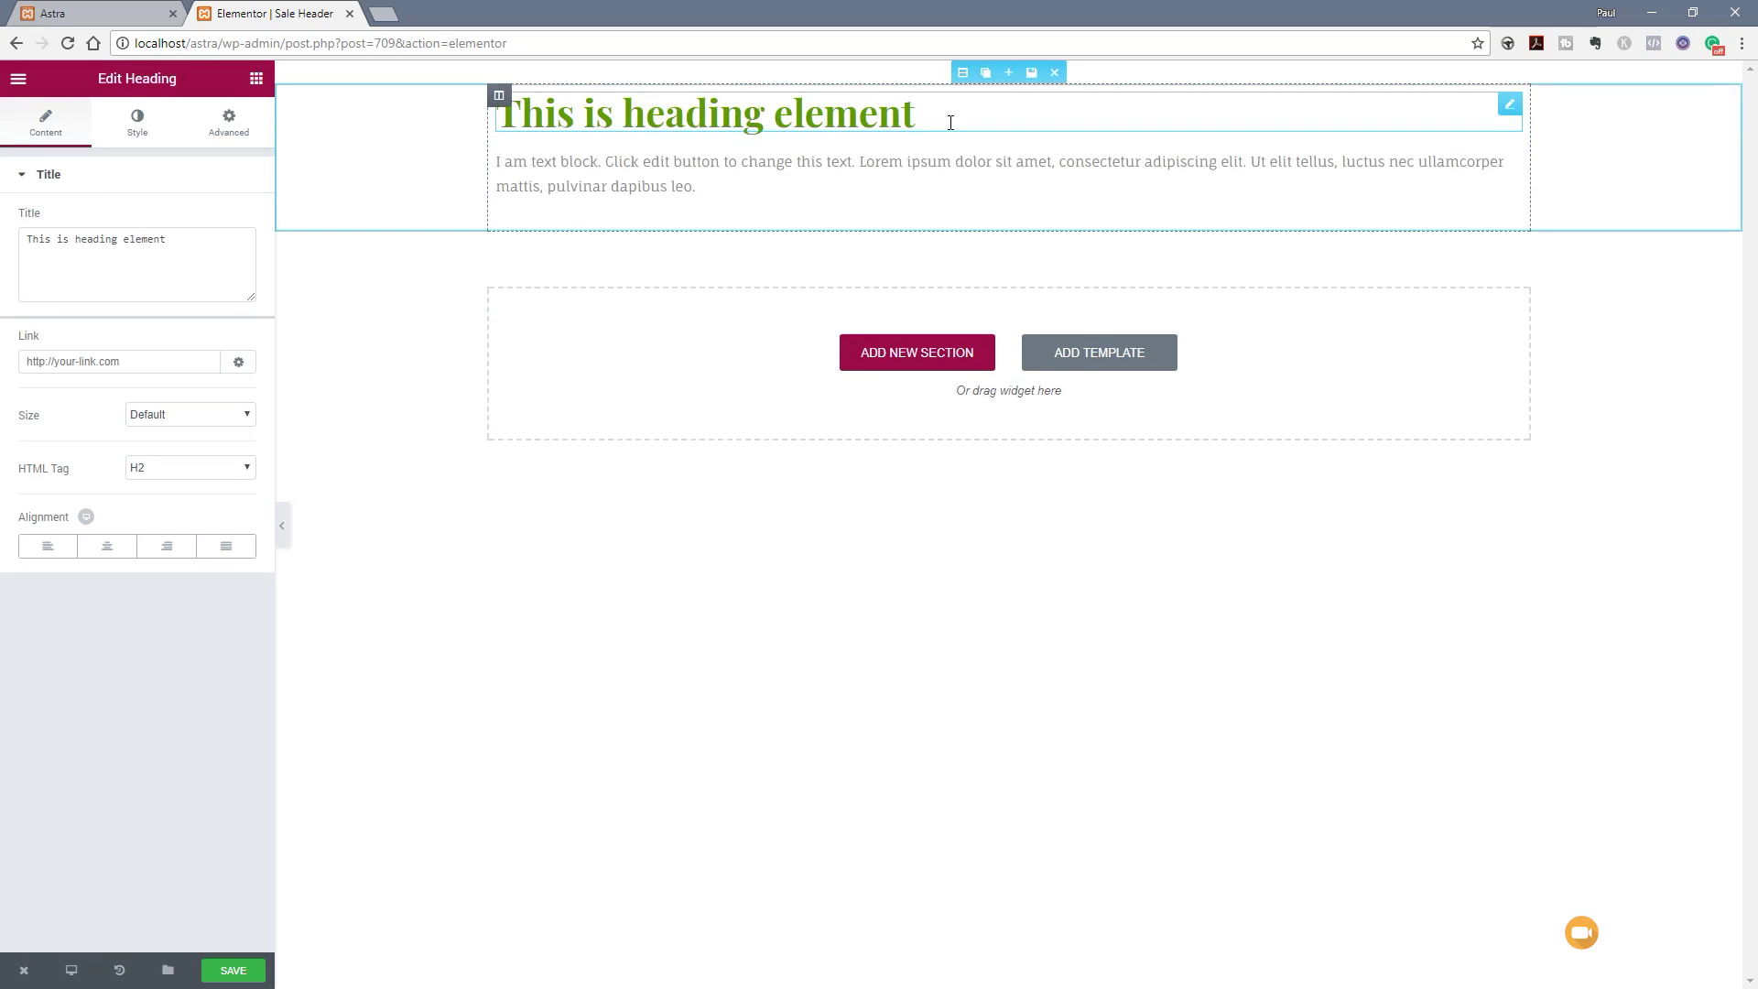
left_click_drag(925, 117, 484, 128)
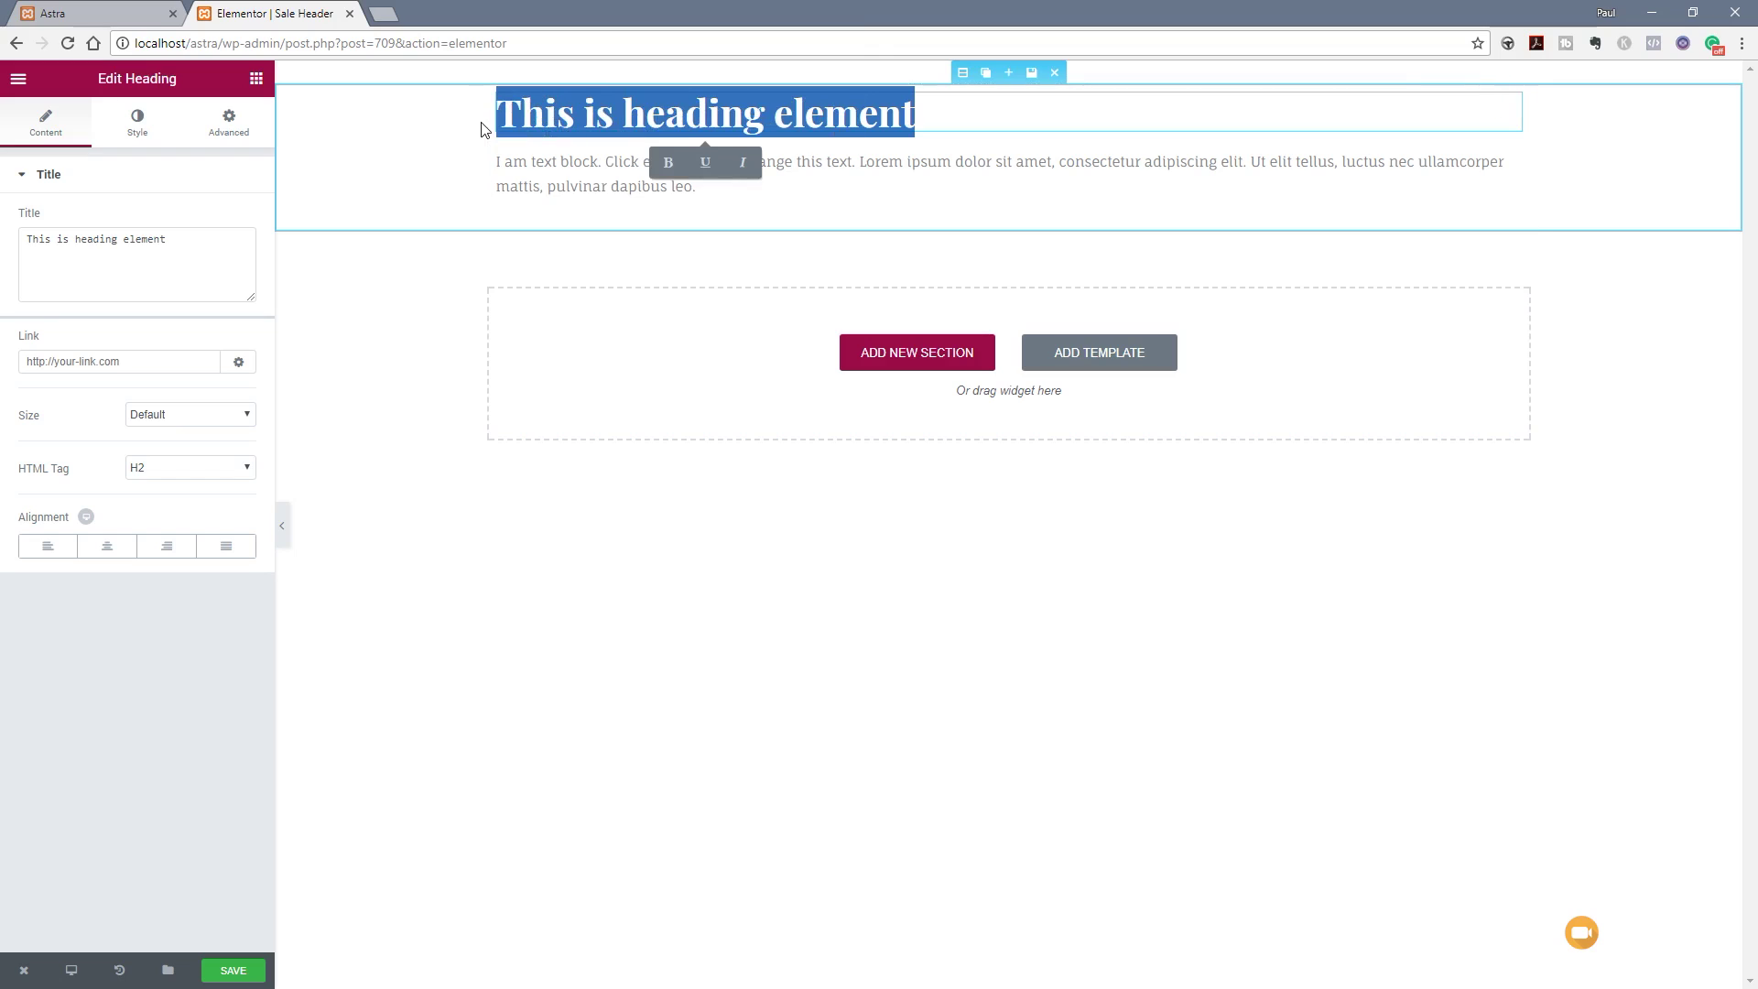
type("Black ")
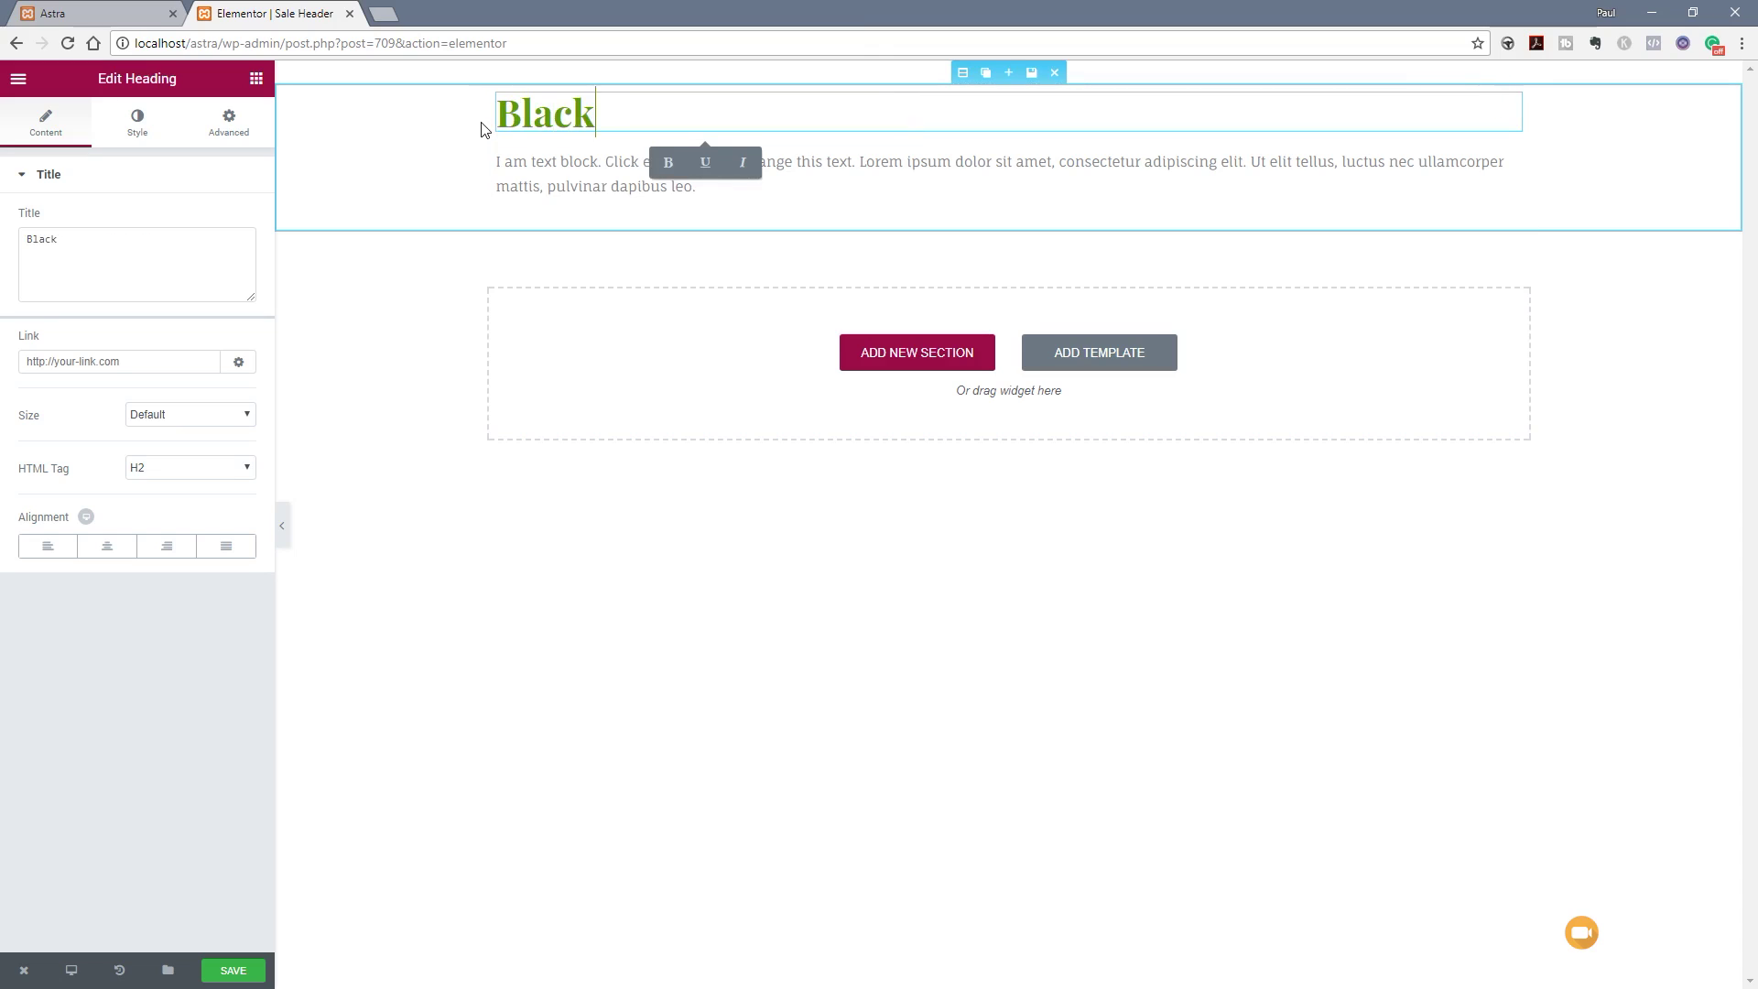
type("Friday ")
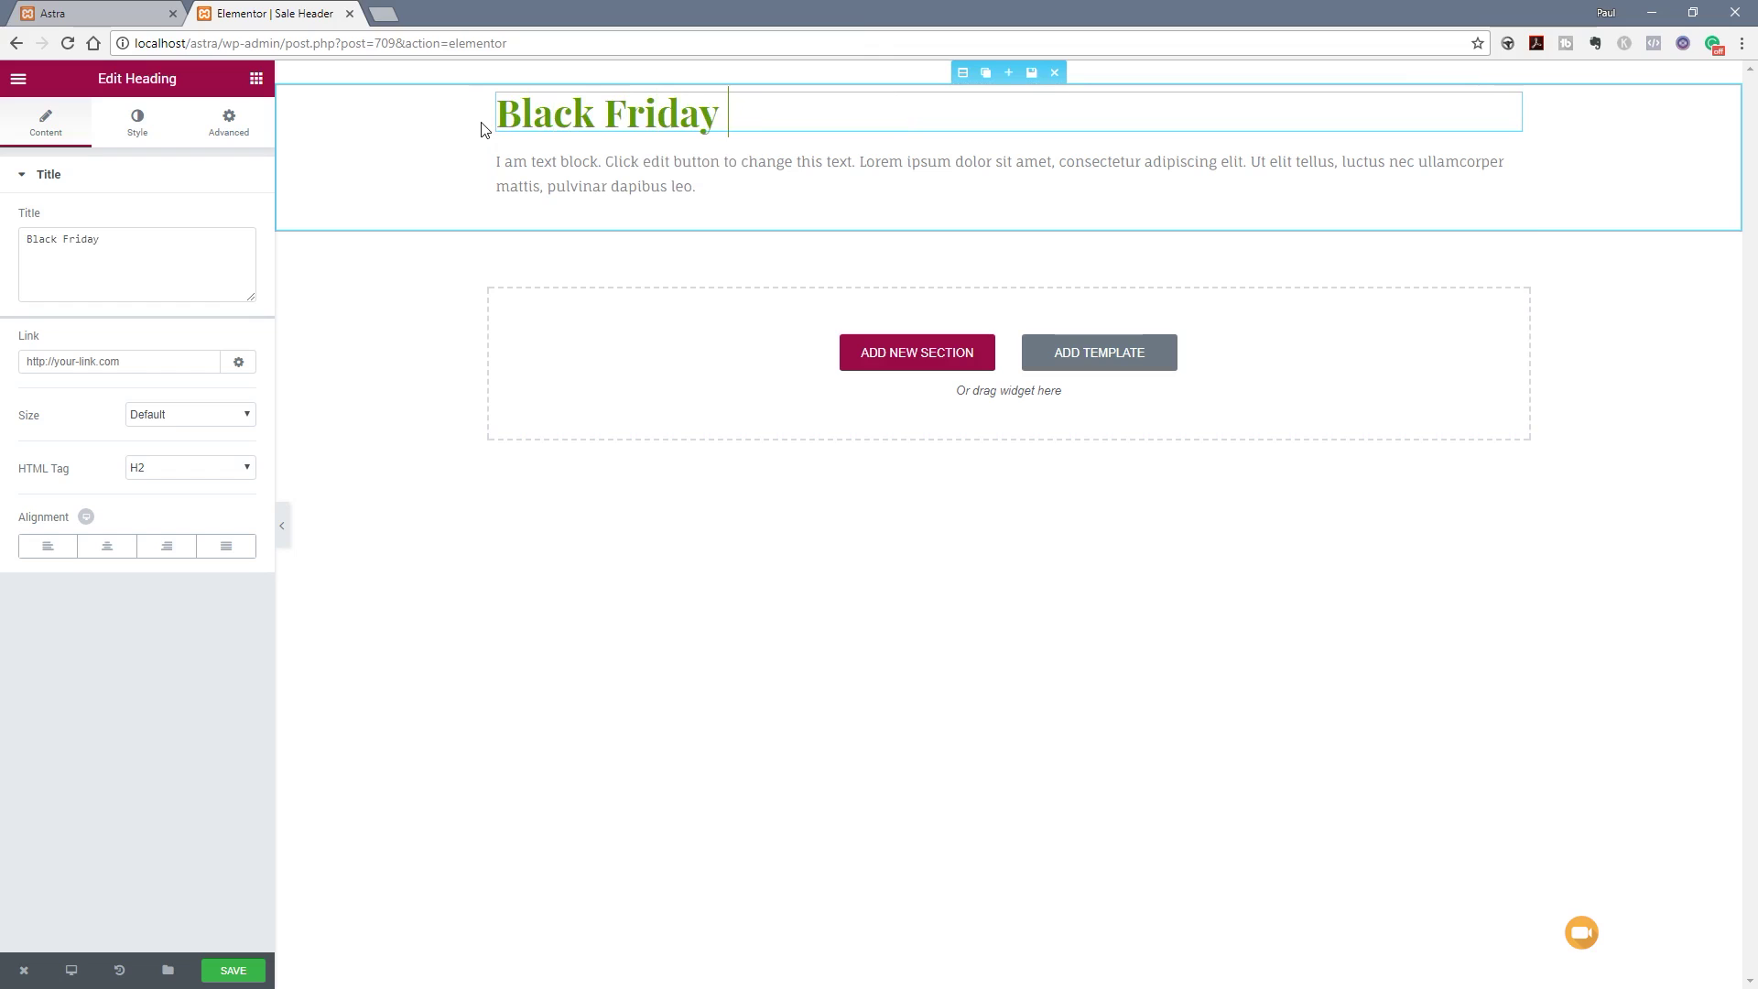
type("BIG Sale")
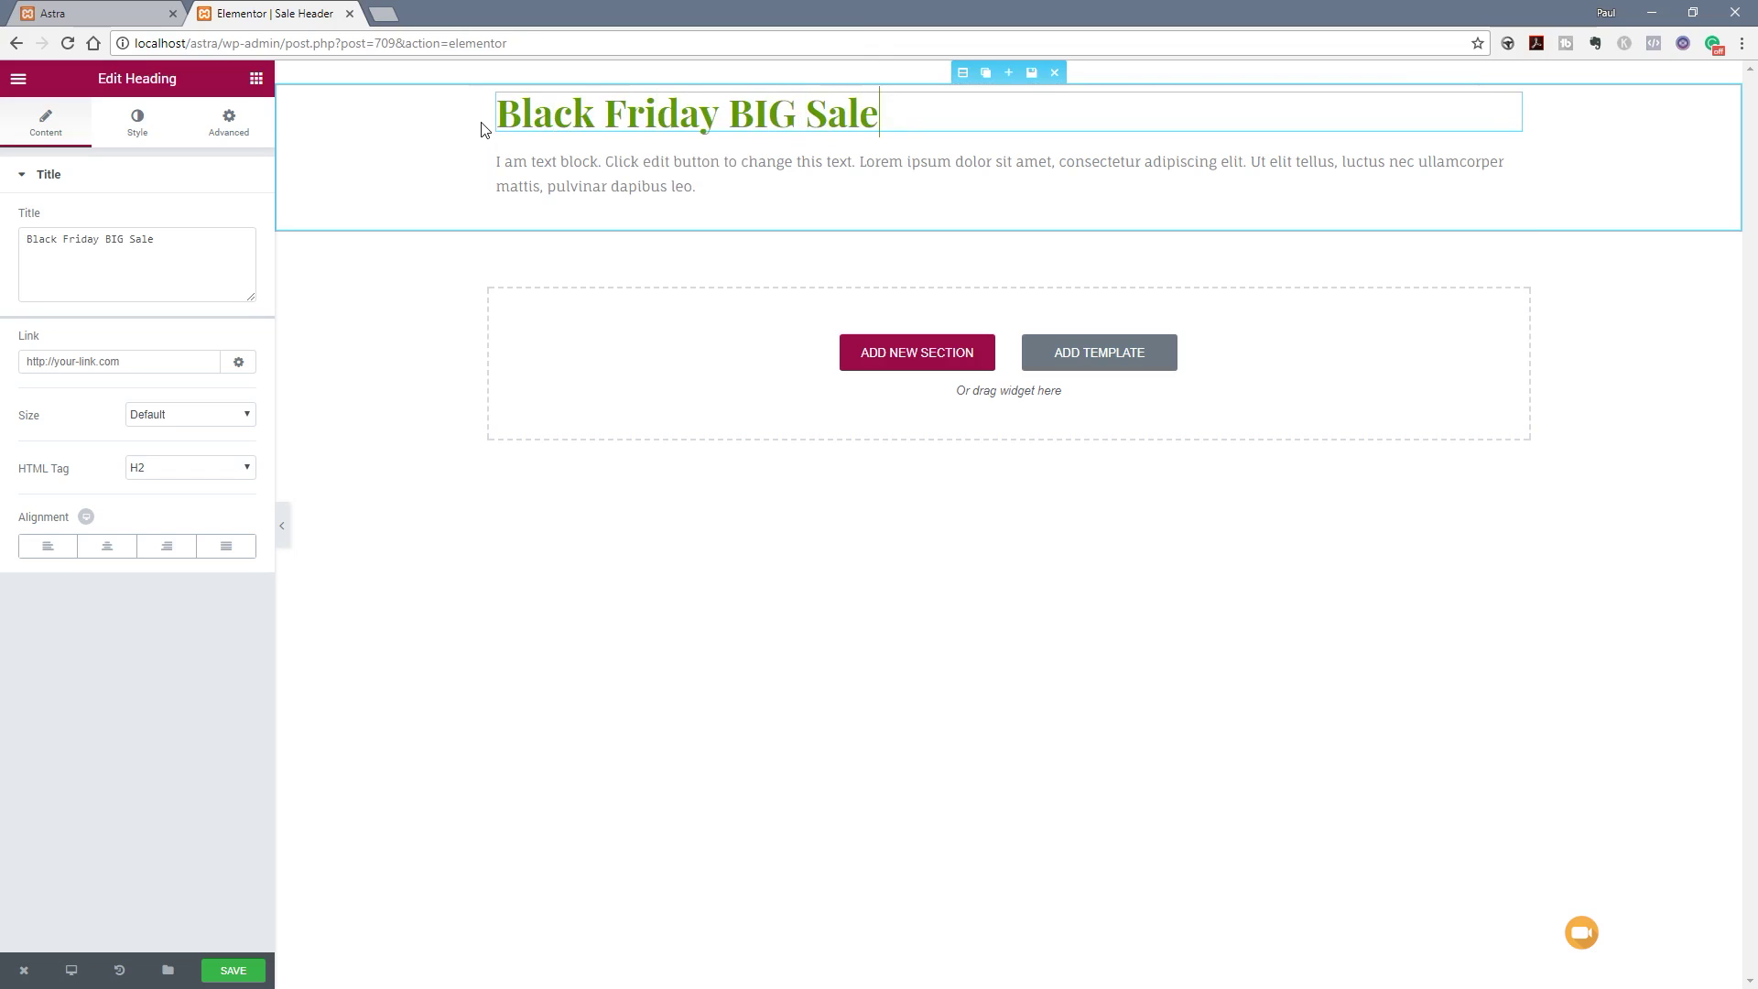
left_click(713, 183)
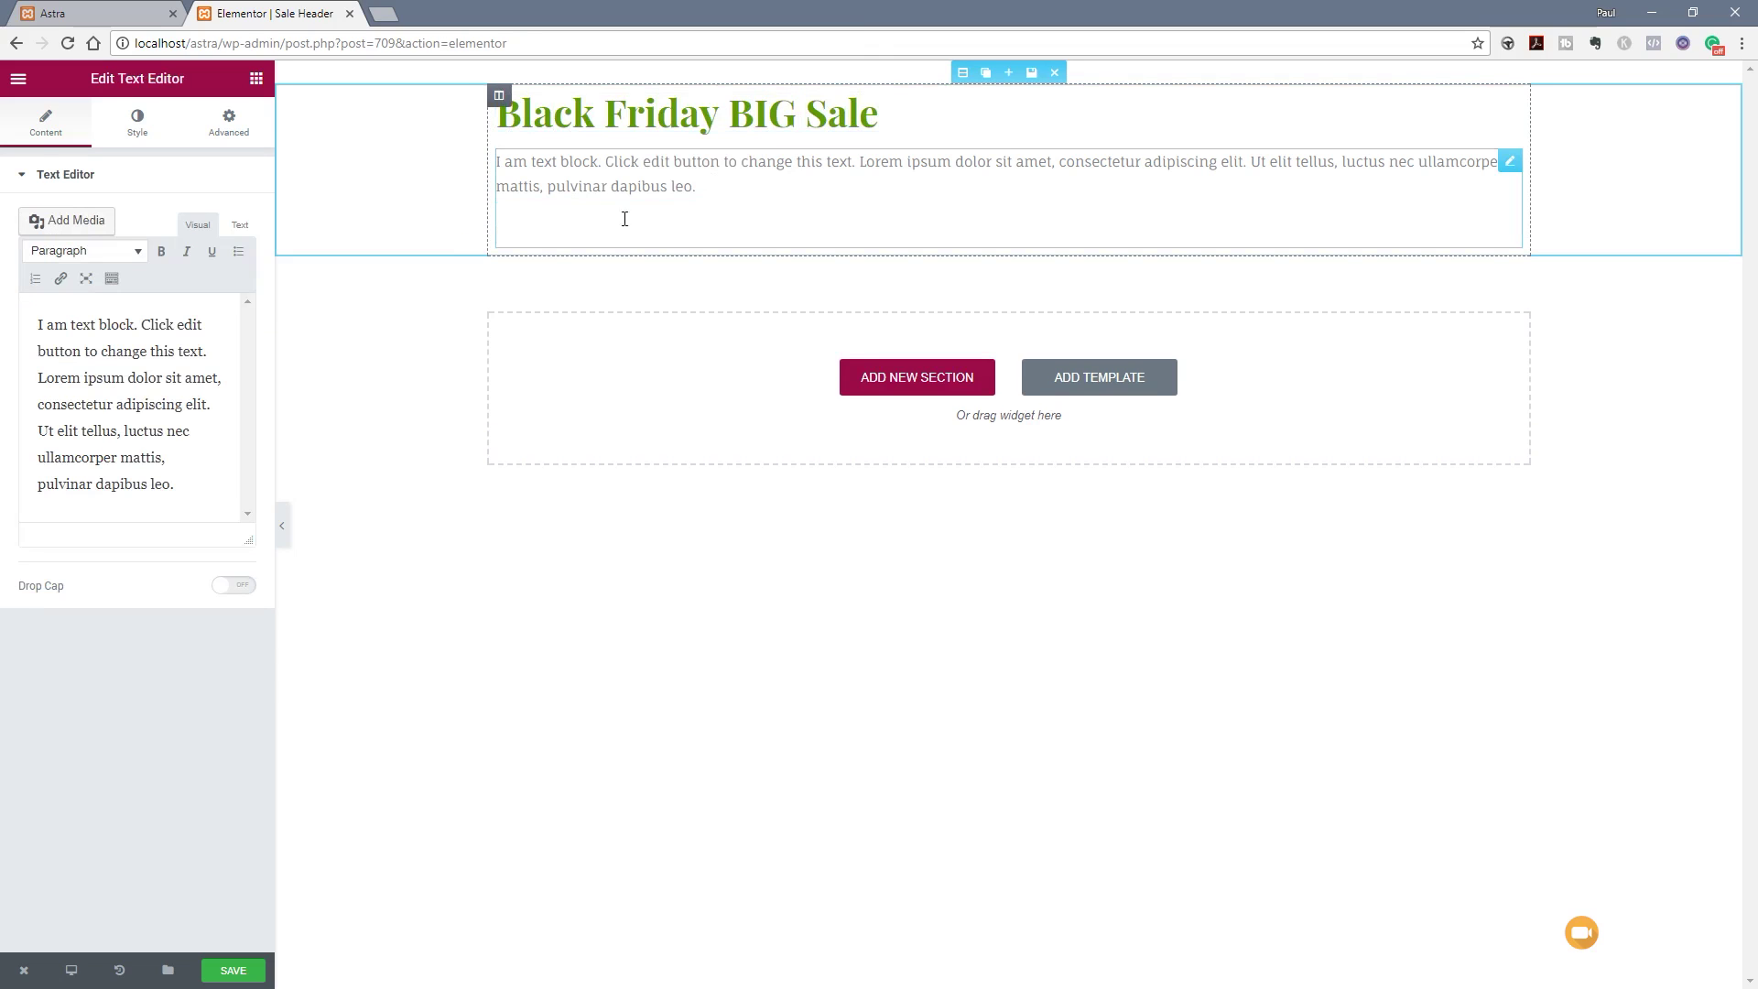
left_click(872, 113)
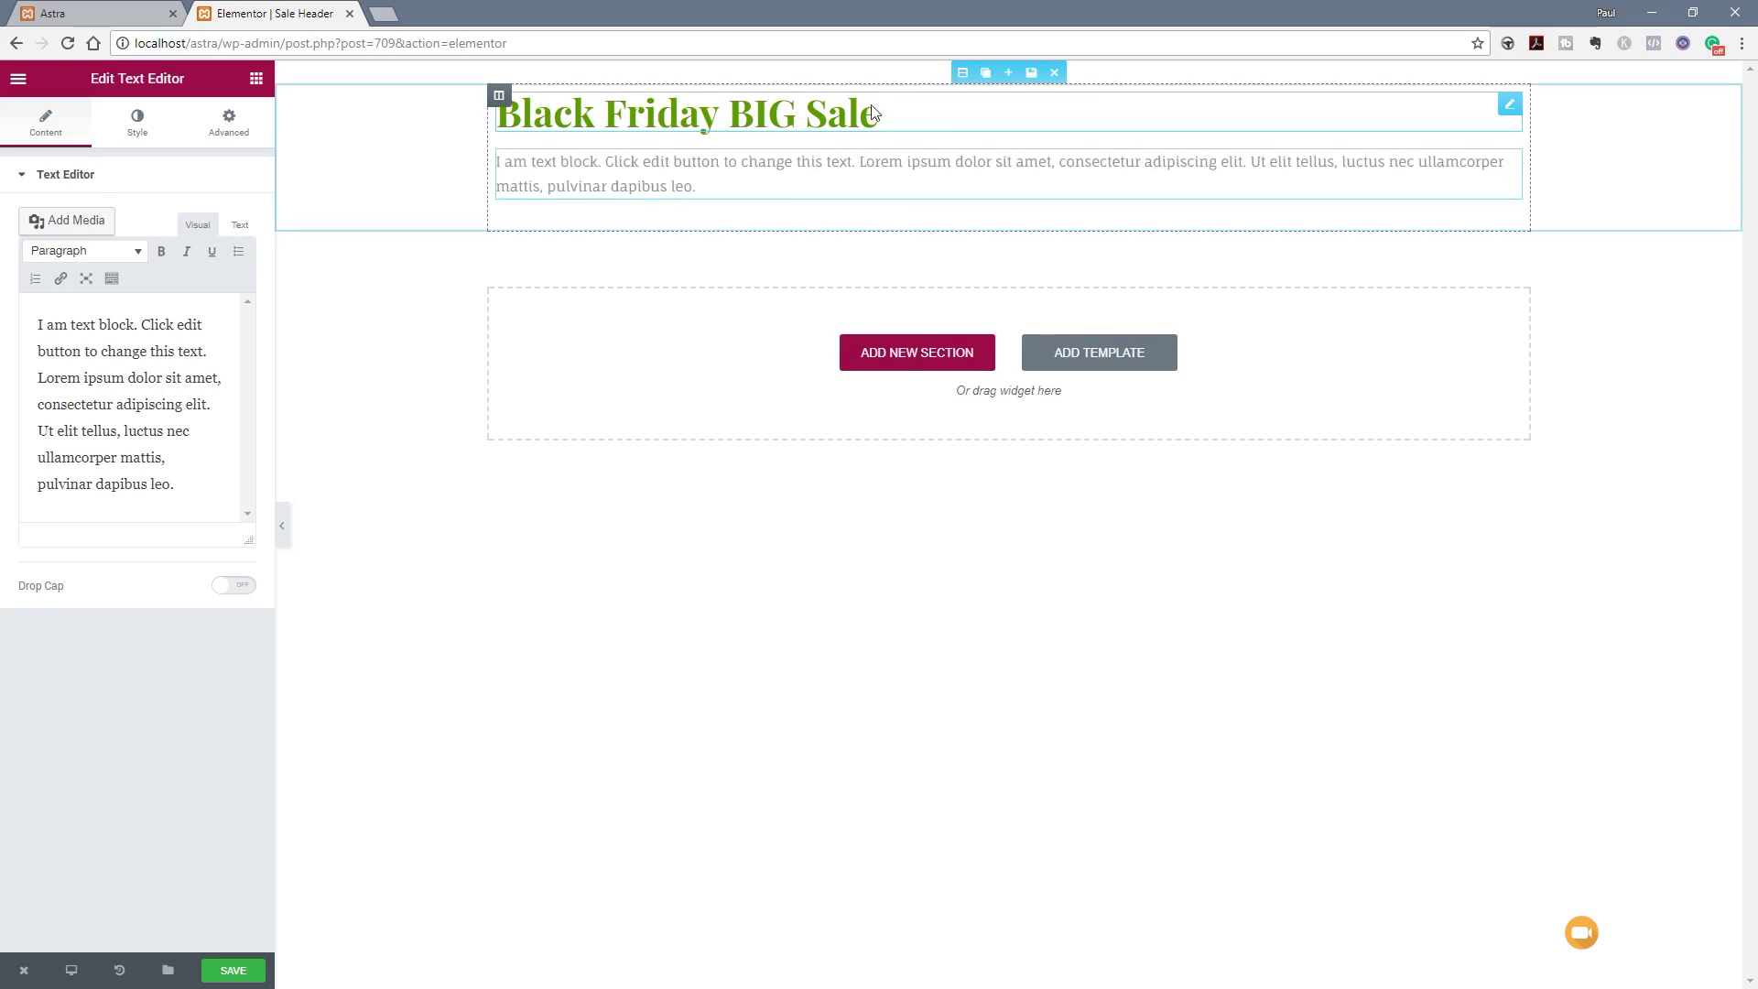
- Color the heading dark grey (#54595F) and turn on custom typography
left_click(138, 121)
left_click(235, 222)
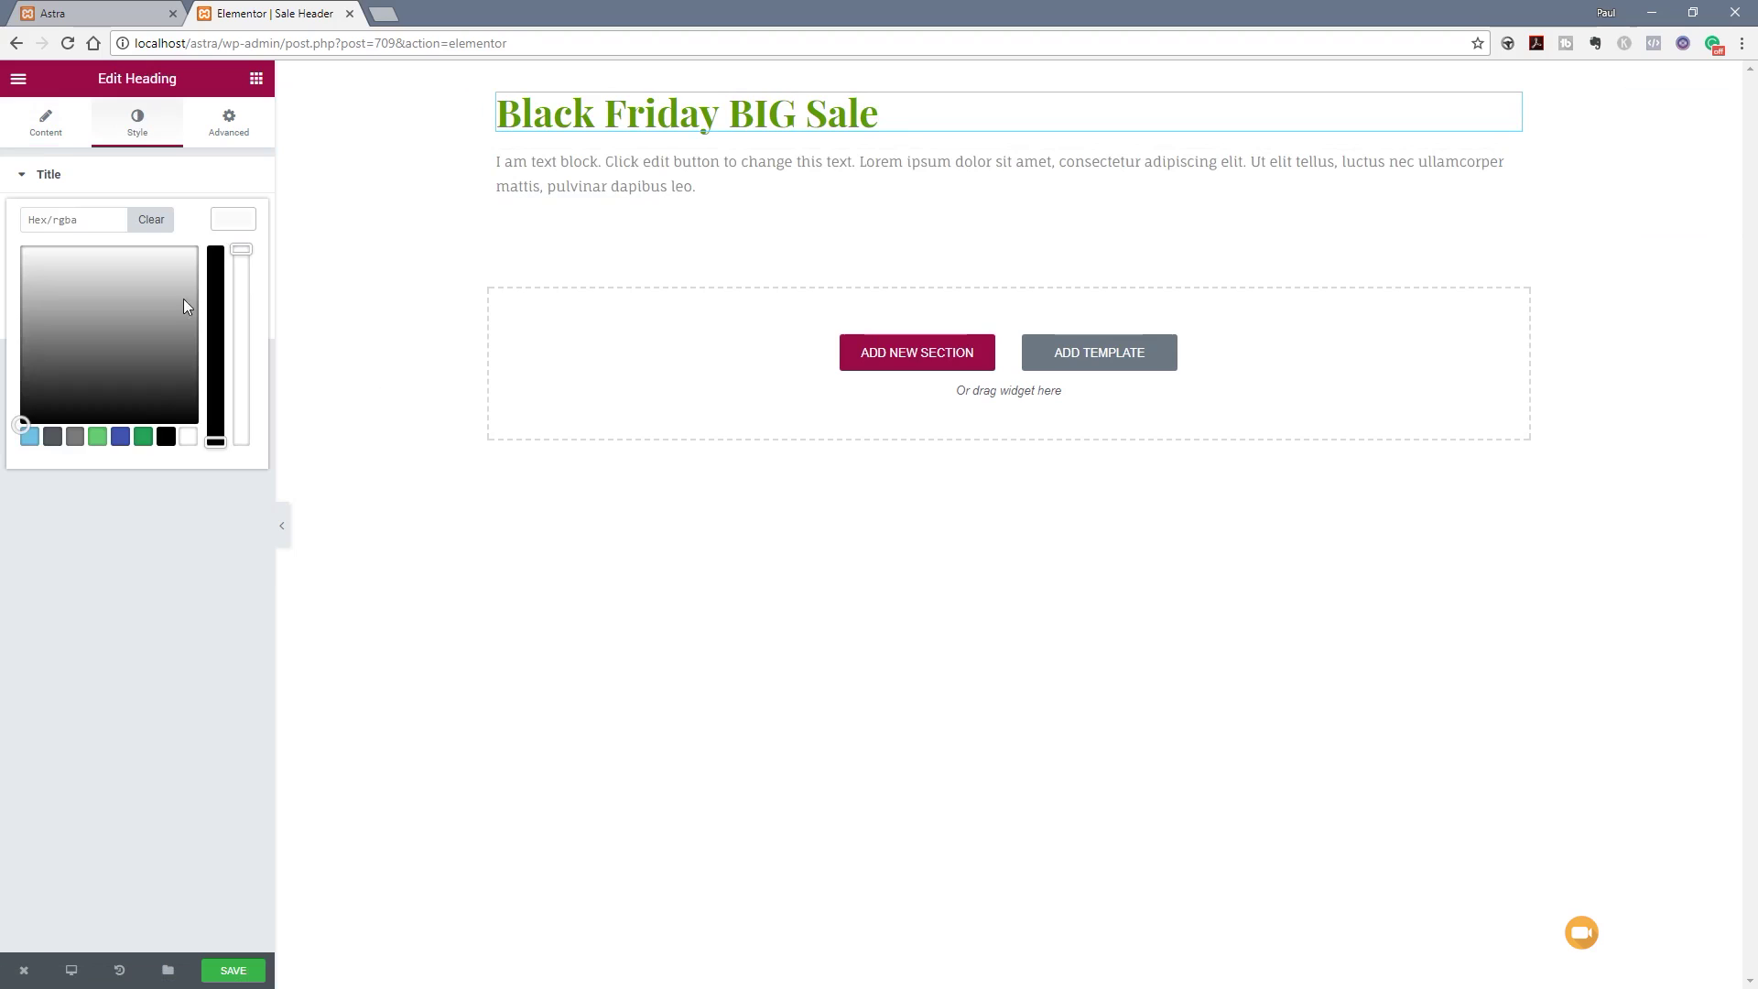
left_click(53, 437)
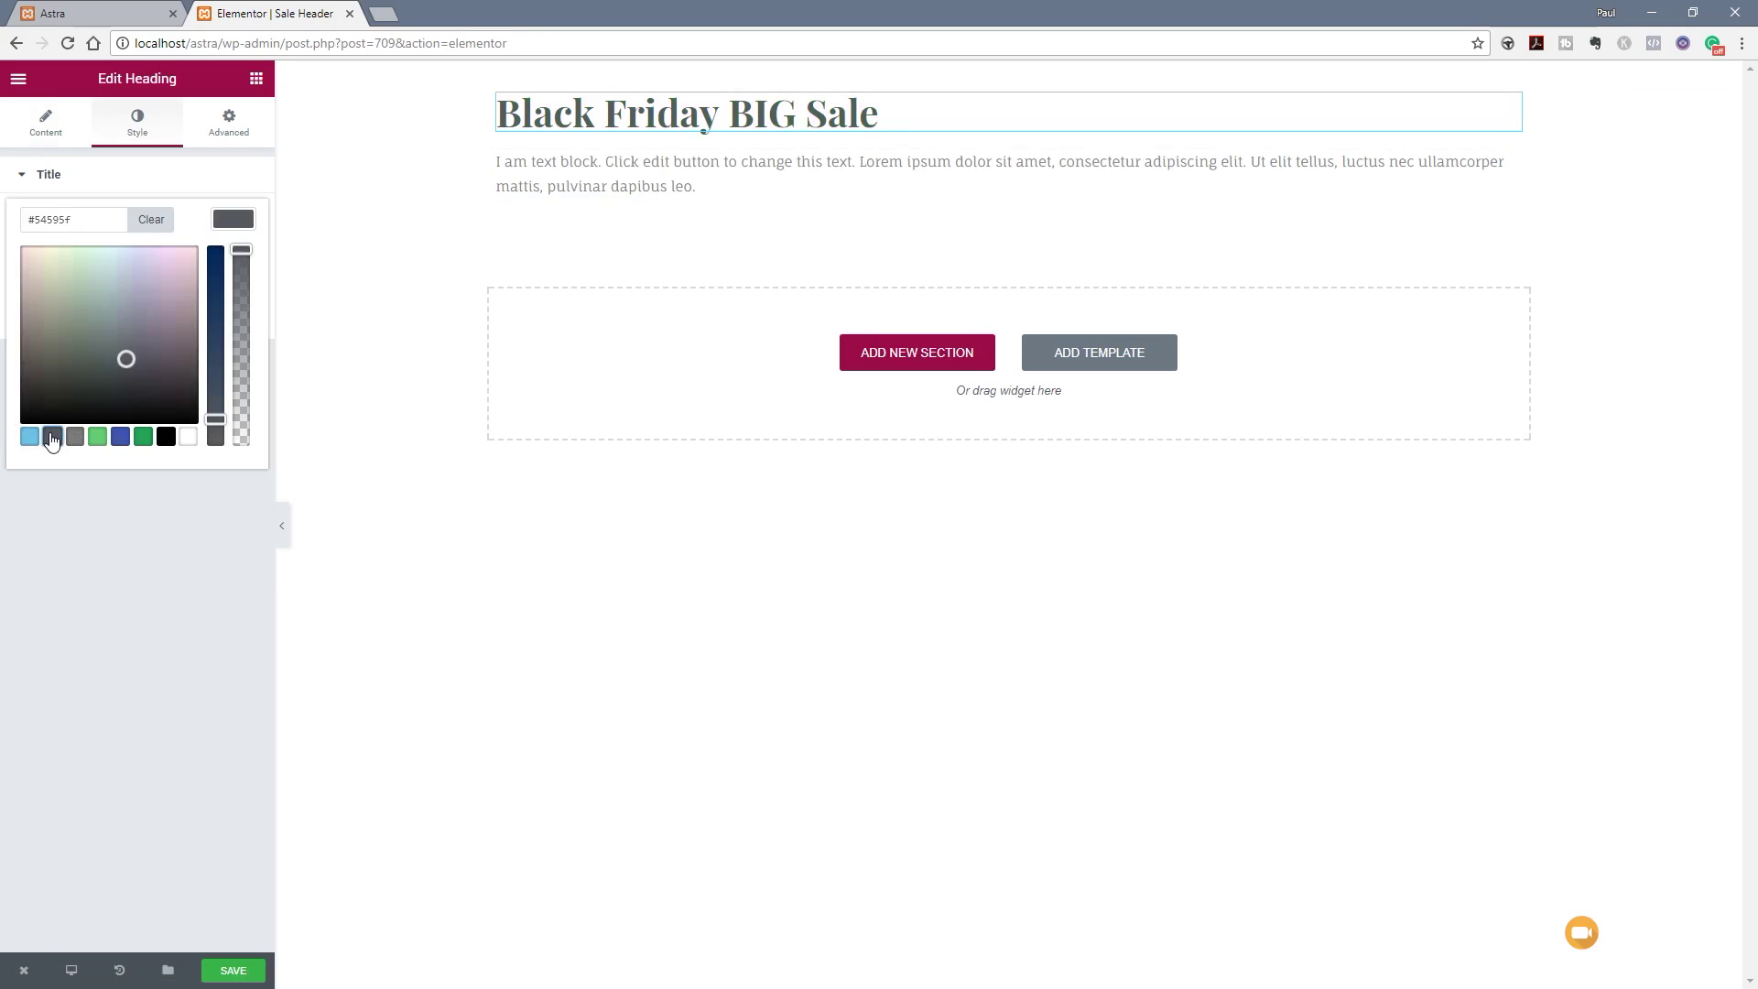
left_click(233, 219)
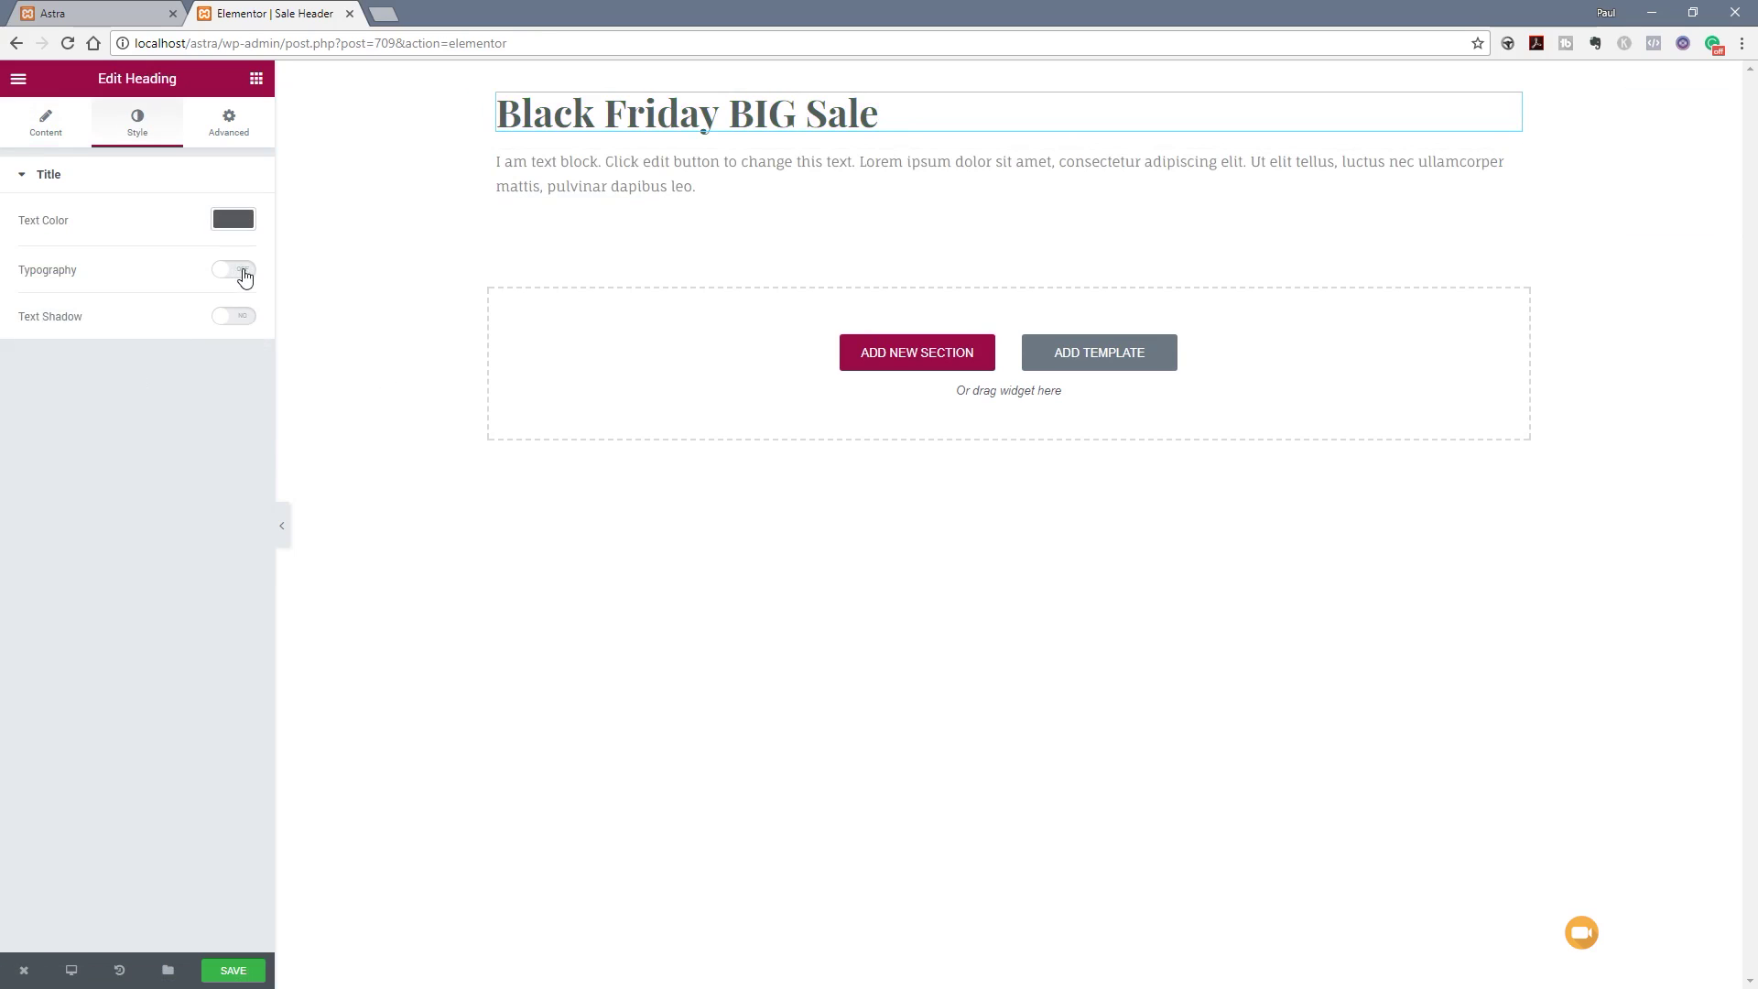
left_click(239, 269)
left_click(178, 398)
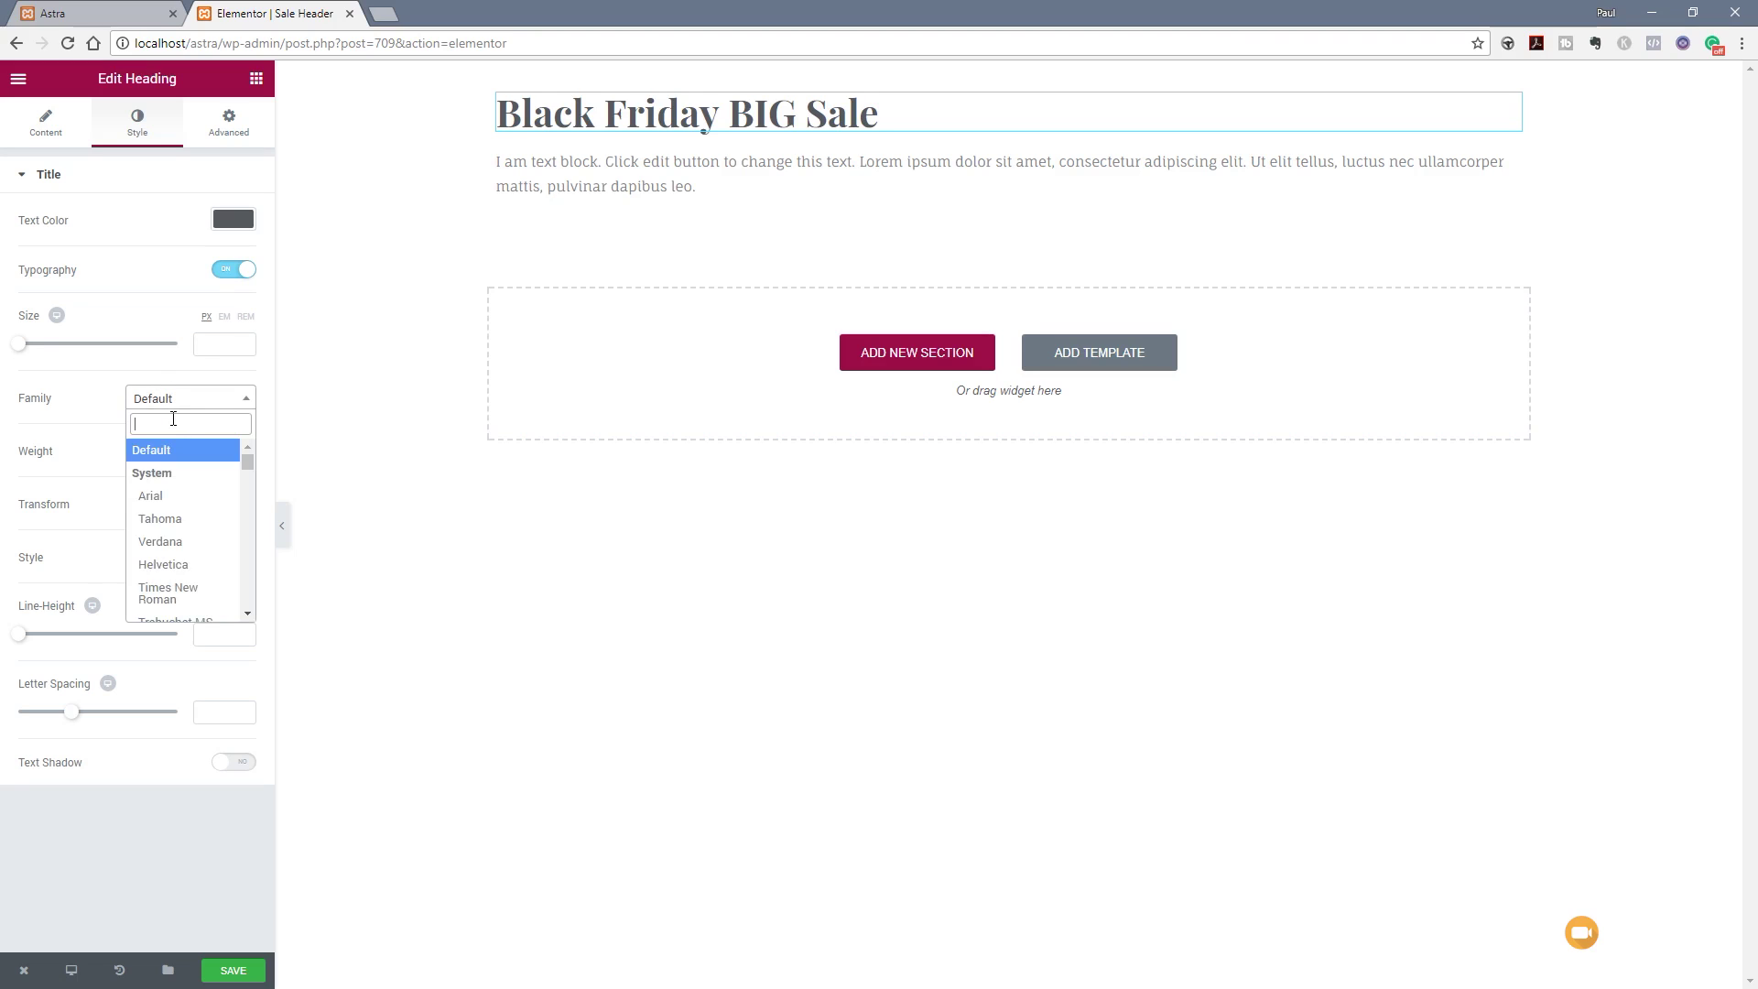
- Set the heading font to Montserrat with uppercase text transform
type("Mont")
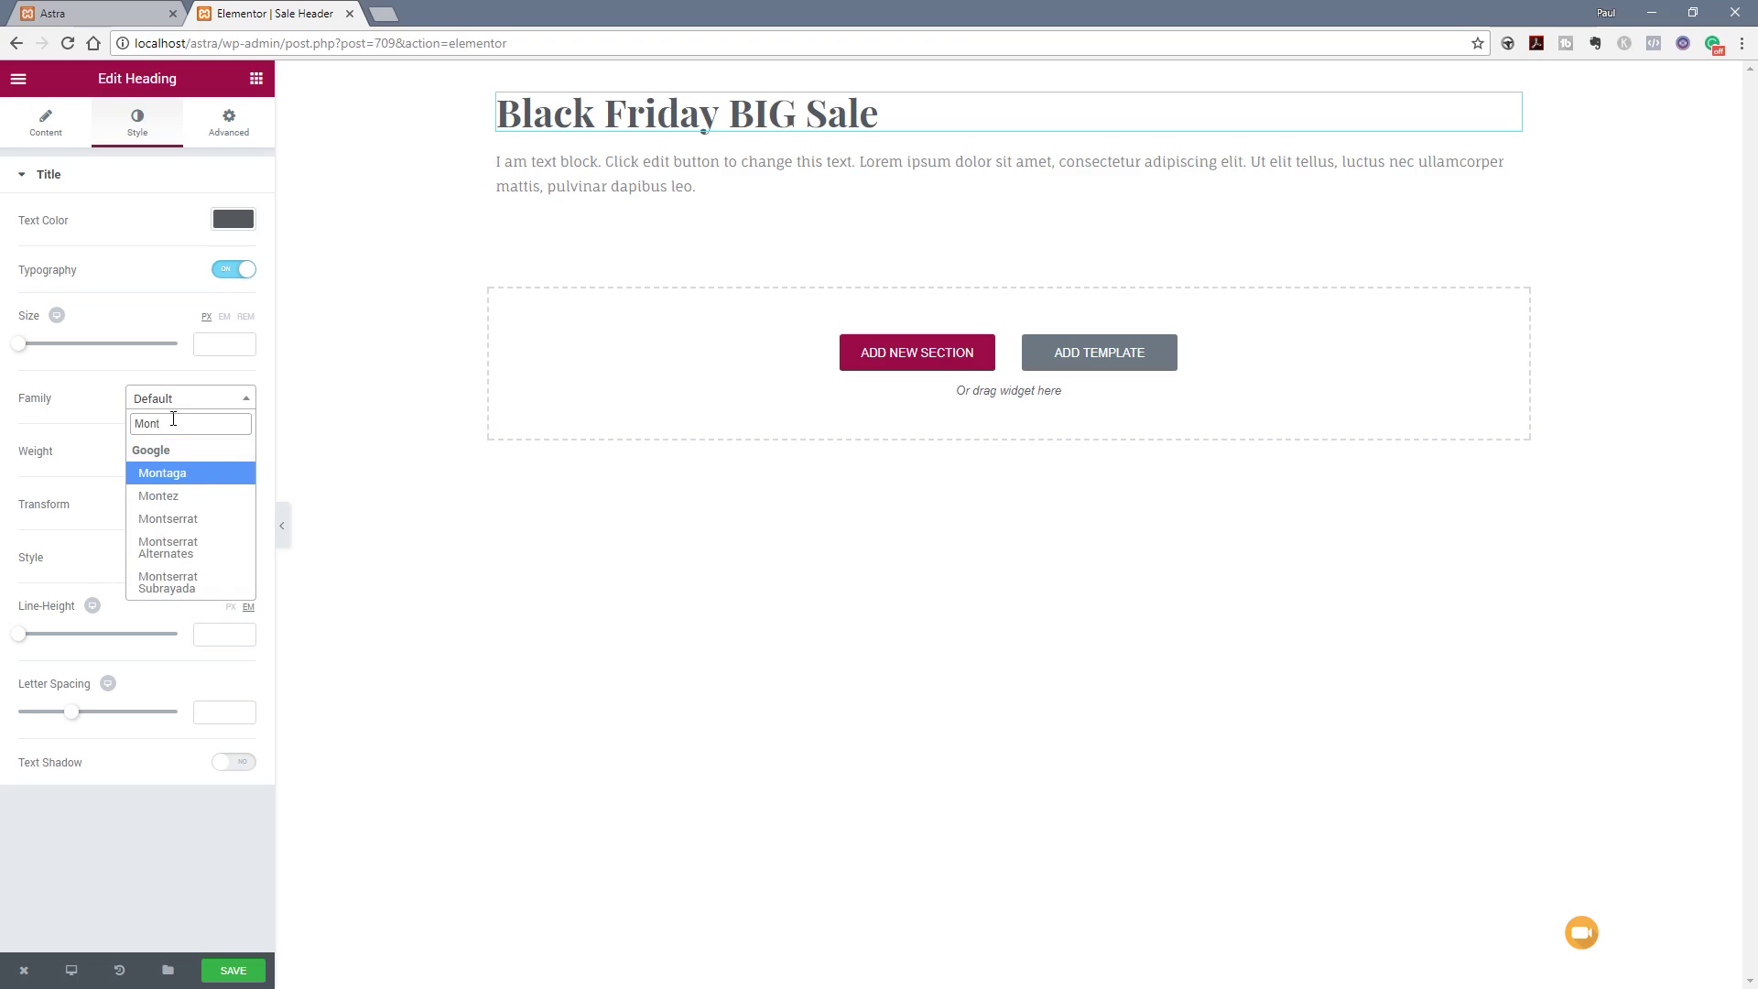
left_click(170, 518)
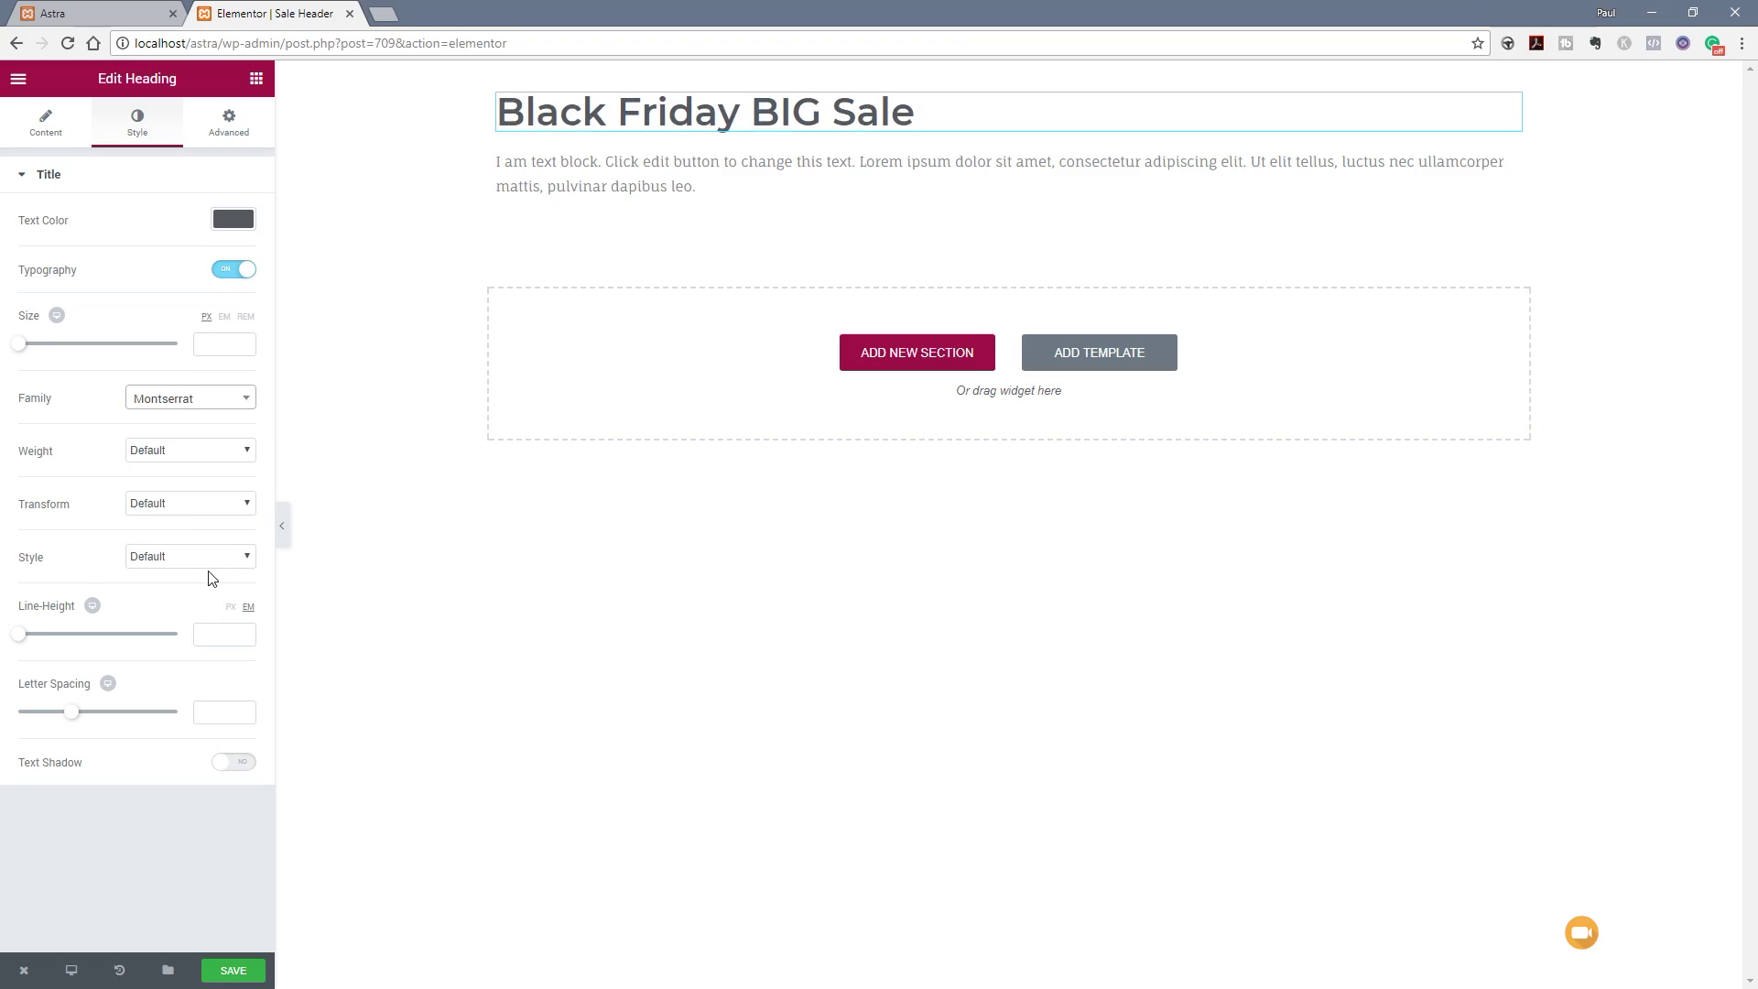
left_click(192, 502)
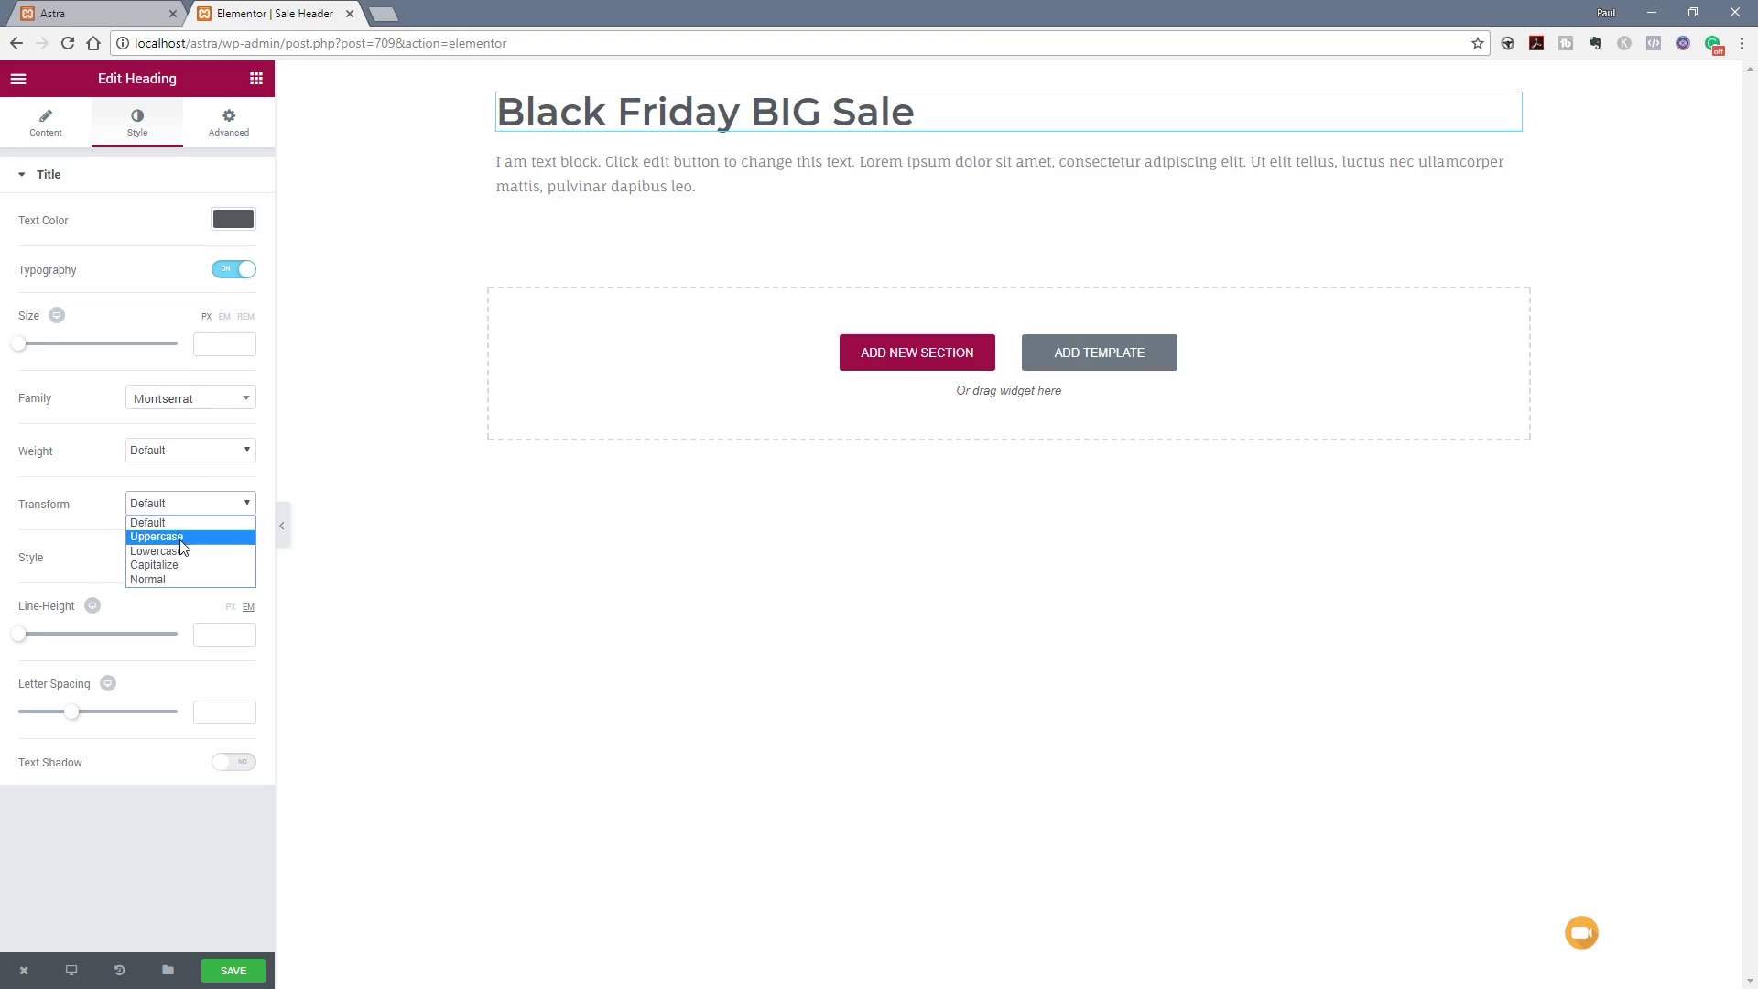
left_click(181, 539)
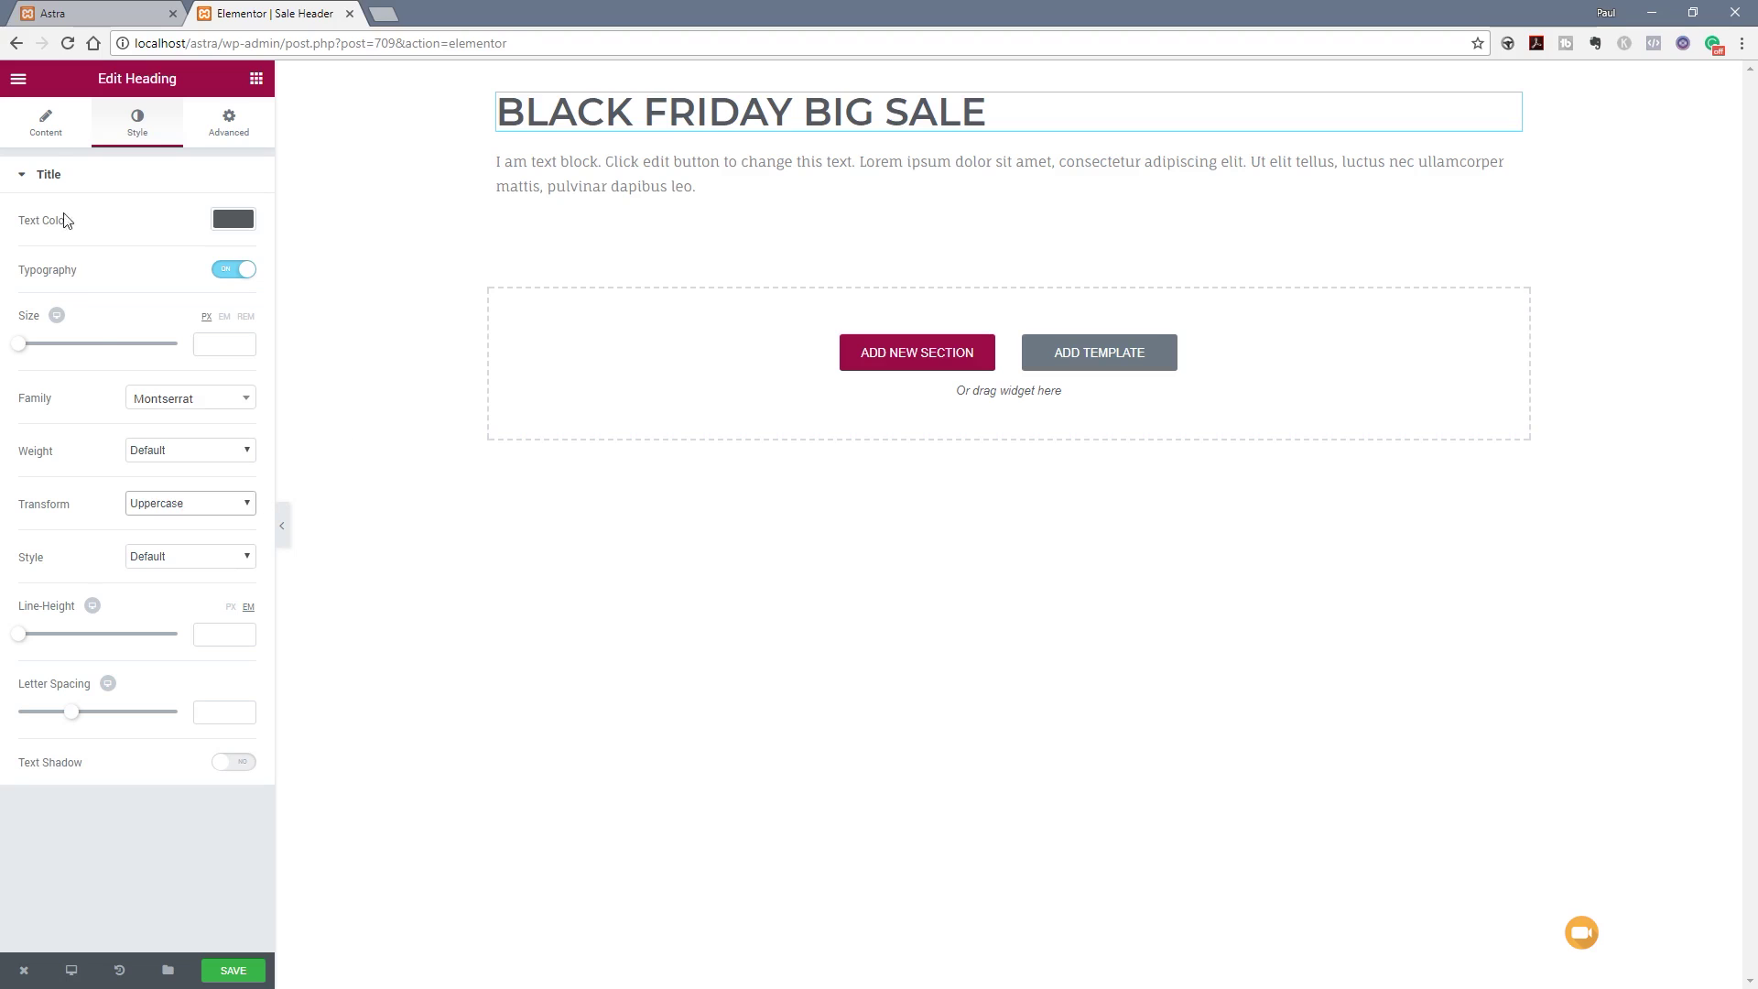
- Center the heading and set its font weight to 700
left_click(48, 127)
left_click(109, 545)
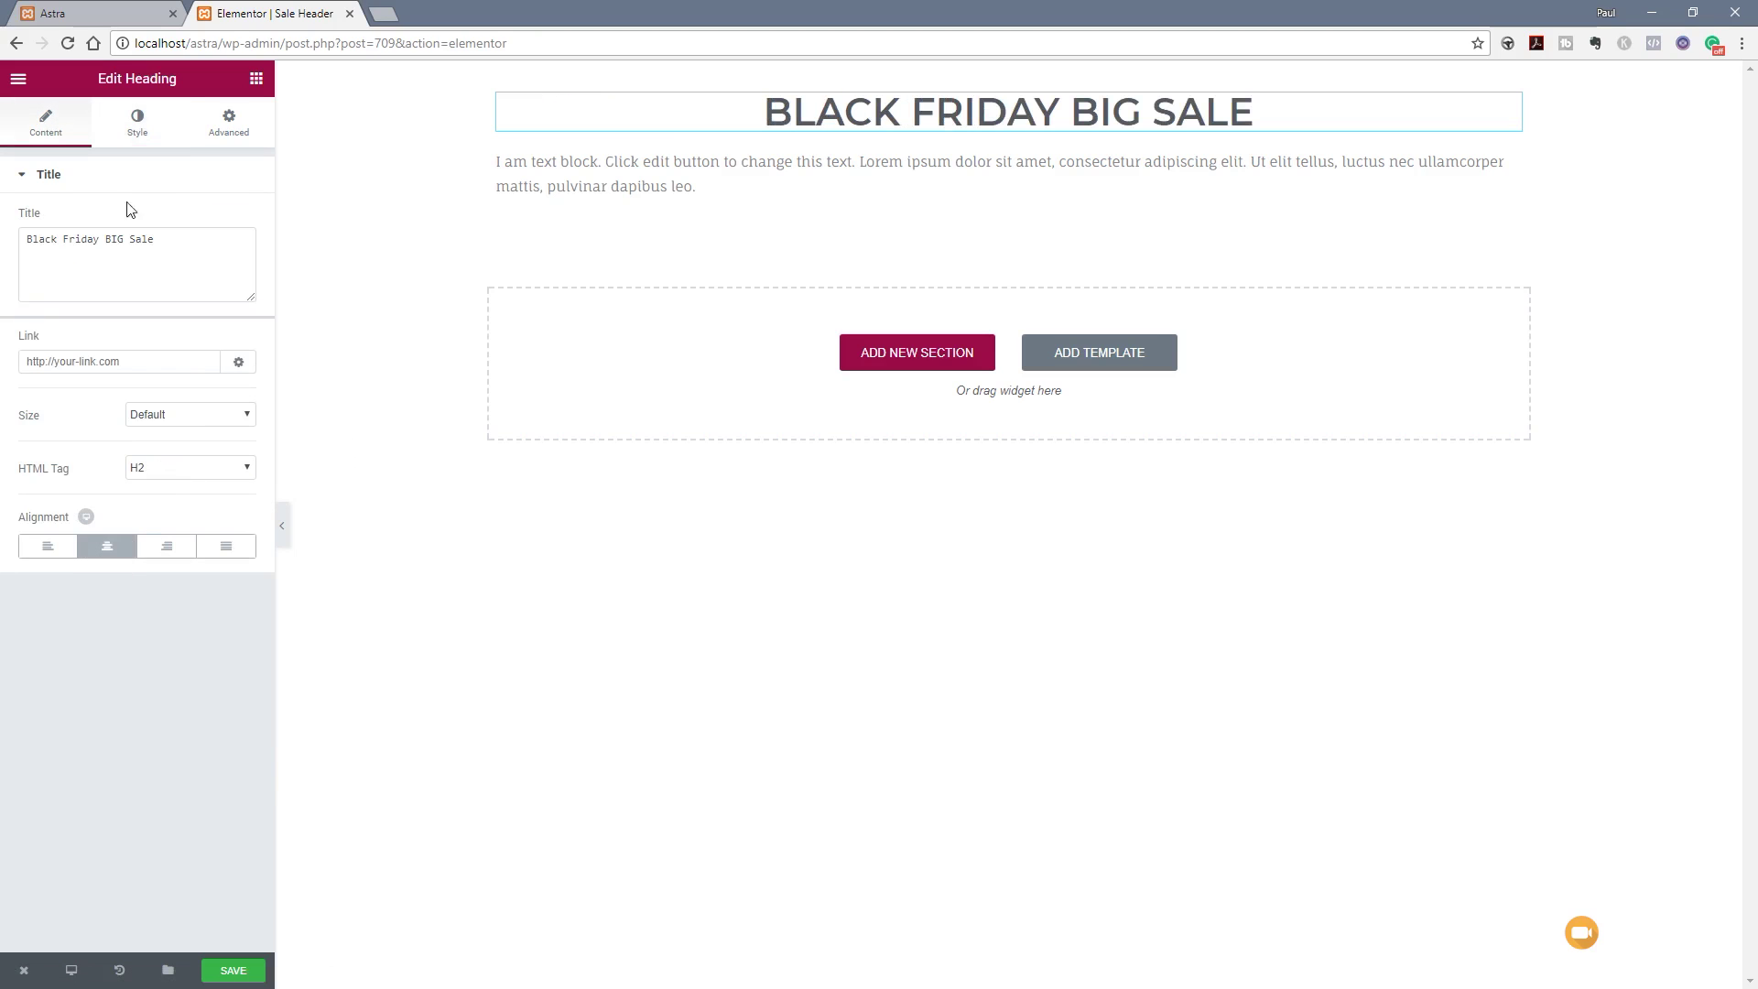
left_click(137, 121)
left_click(209, 455)
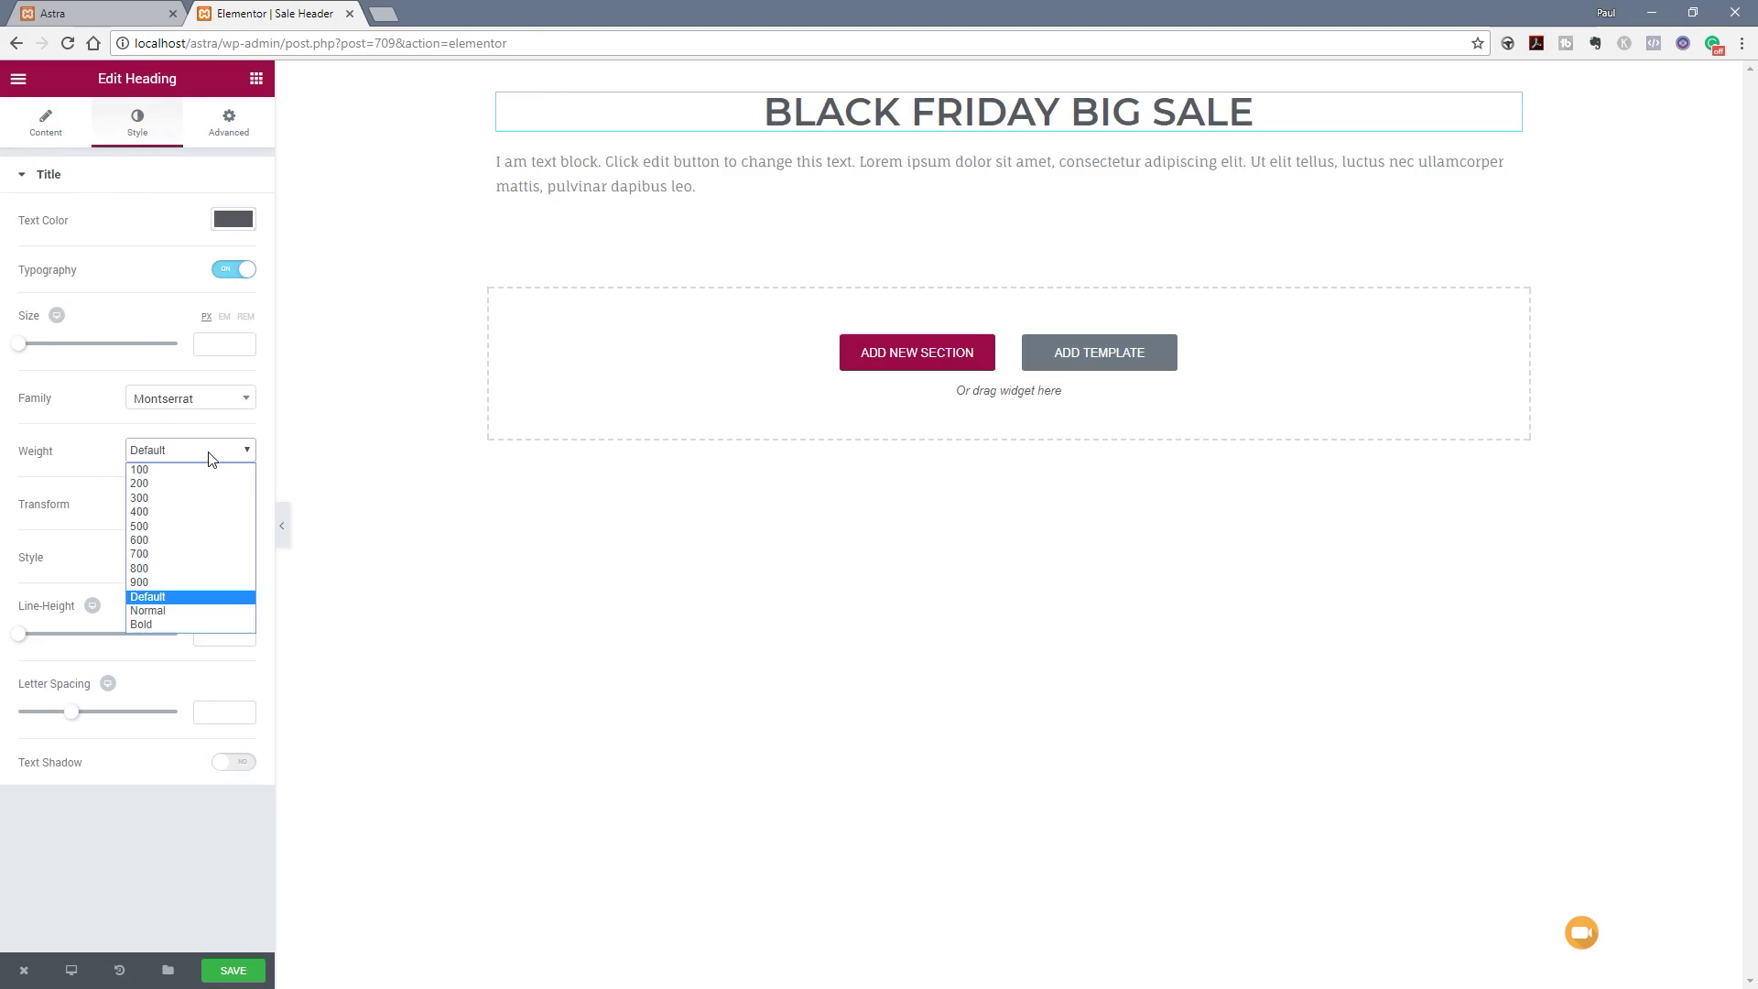
left_click(175, 544)
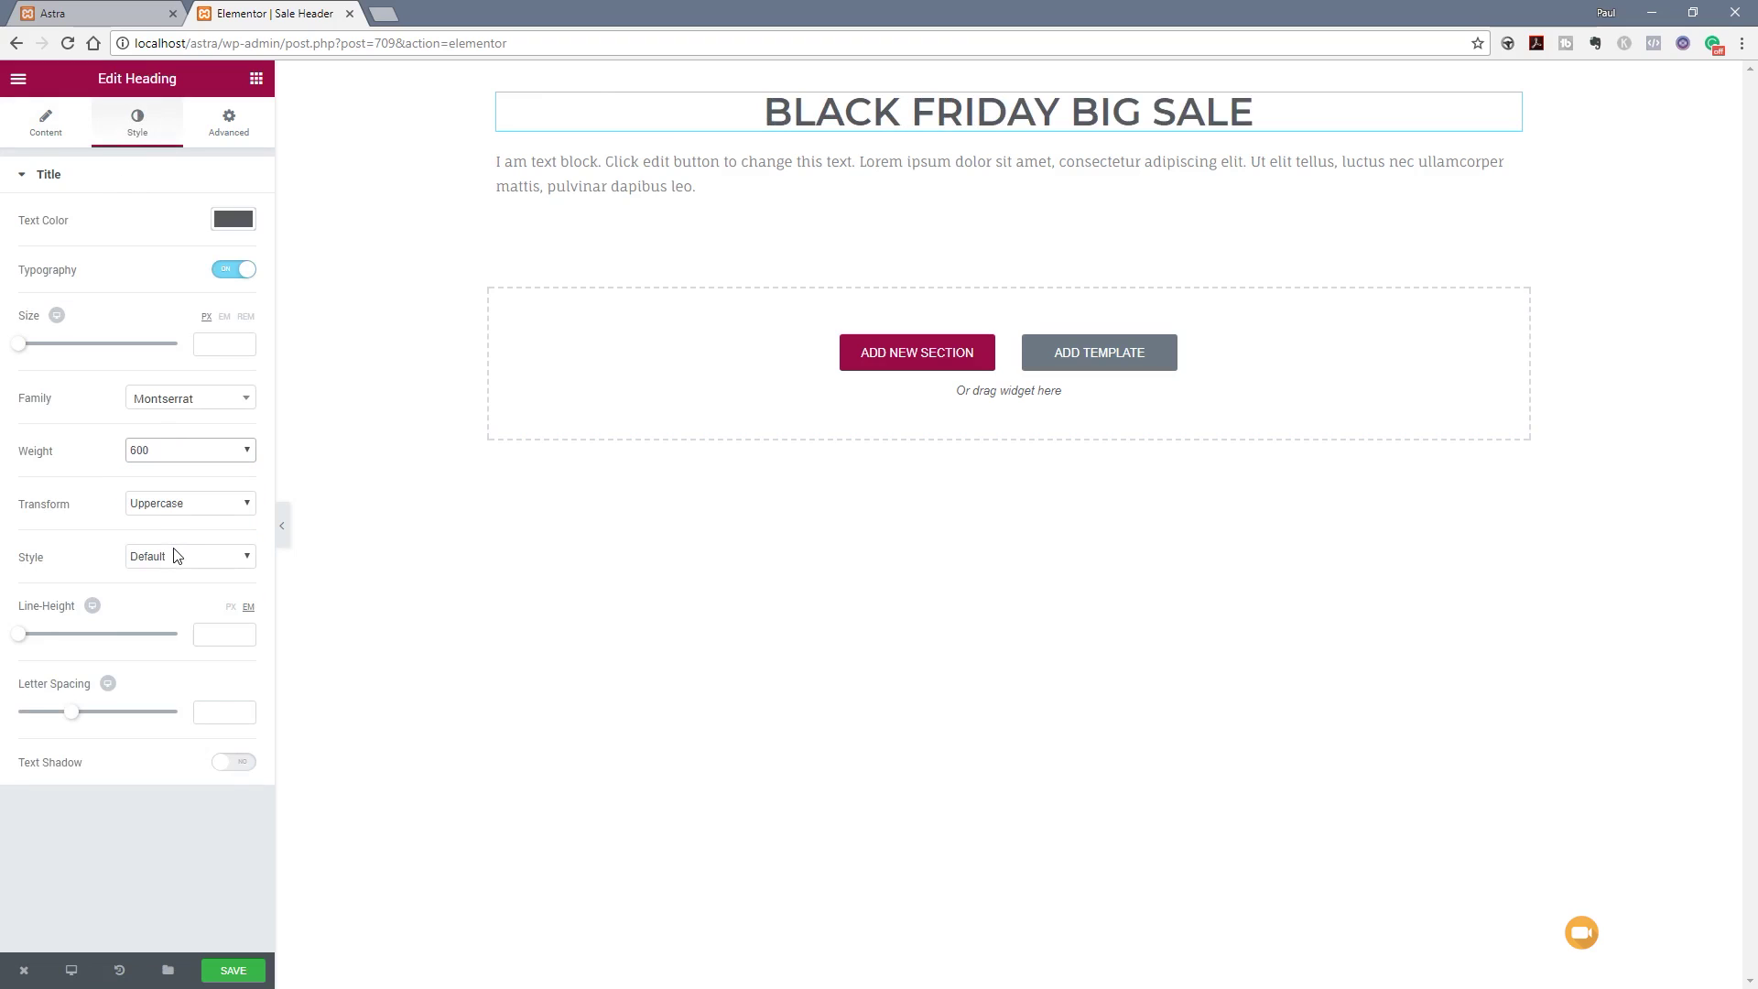
left_click(190, 453)
left_click(177, 555)
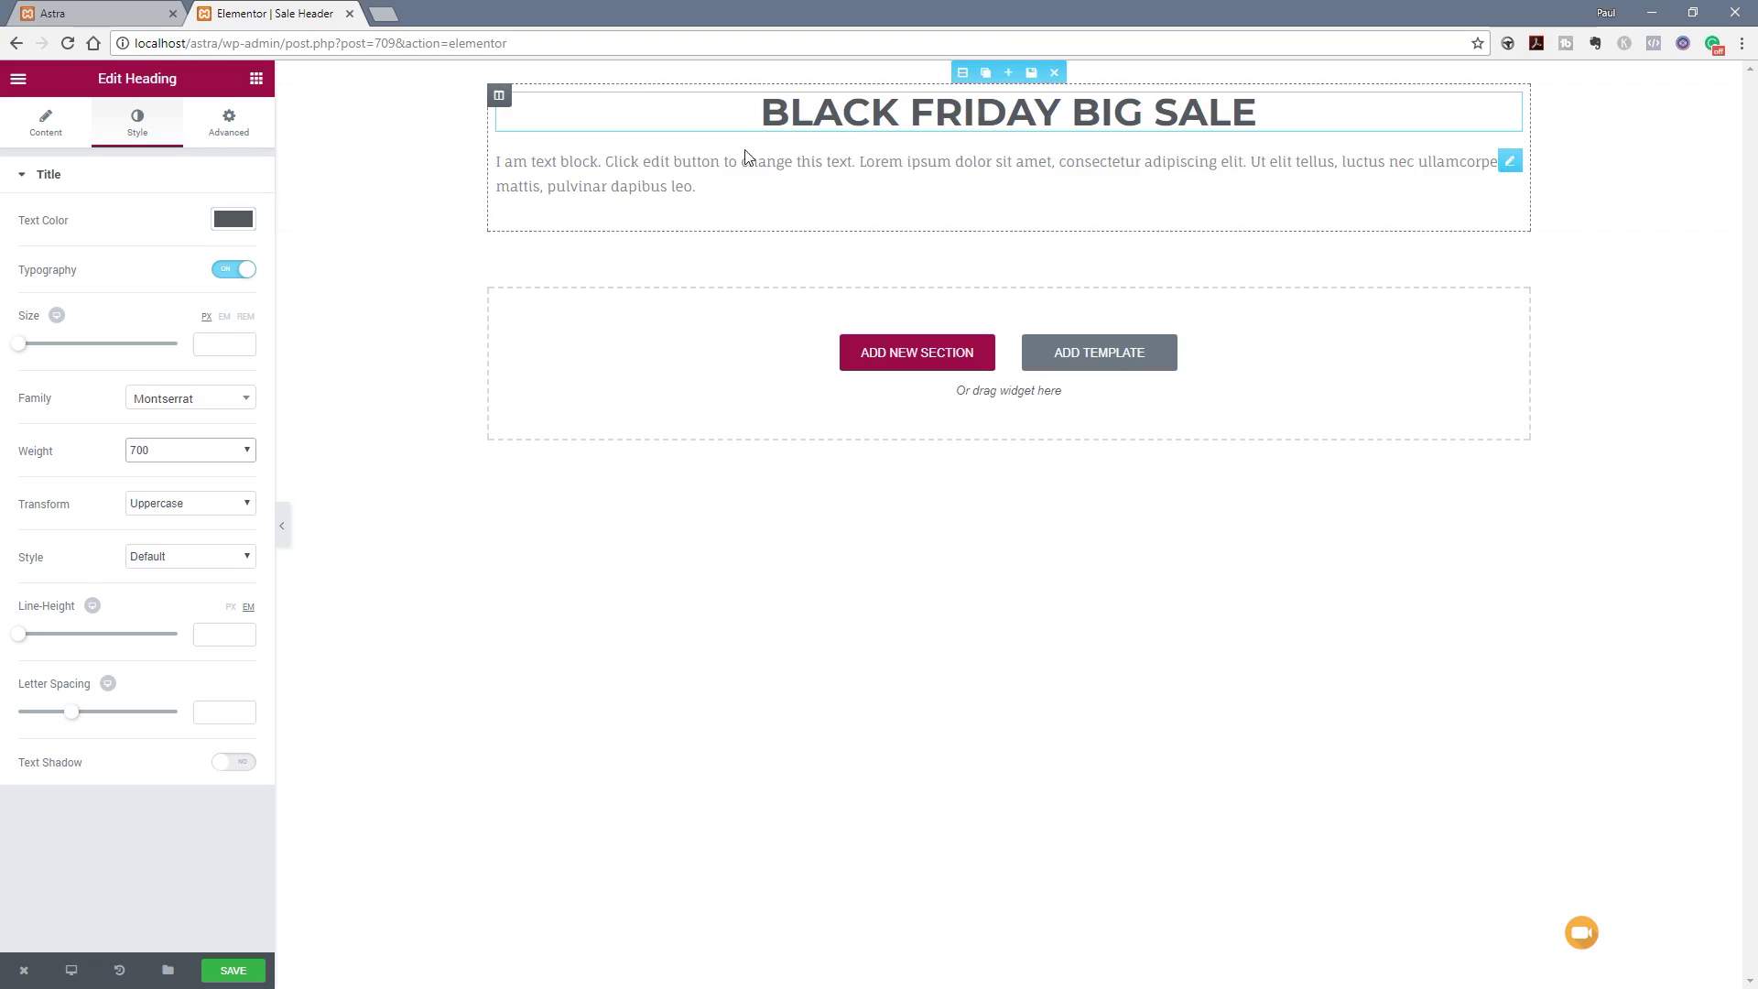
- Center-align the placeholder paragraph below the heading
left_click(704, 182)
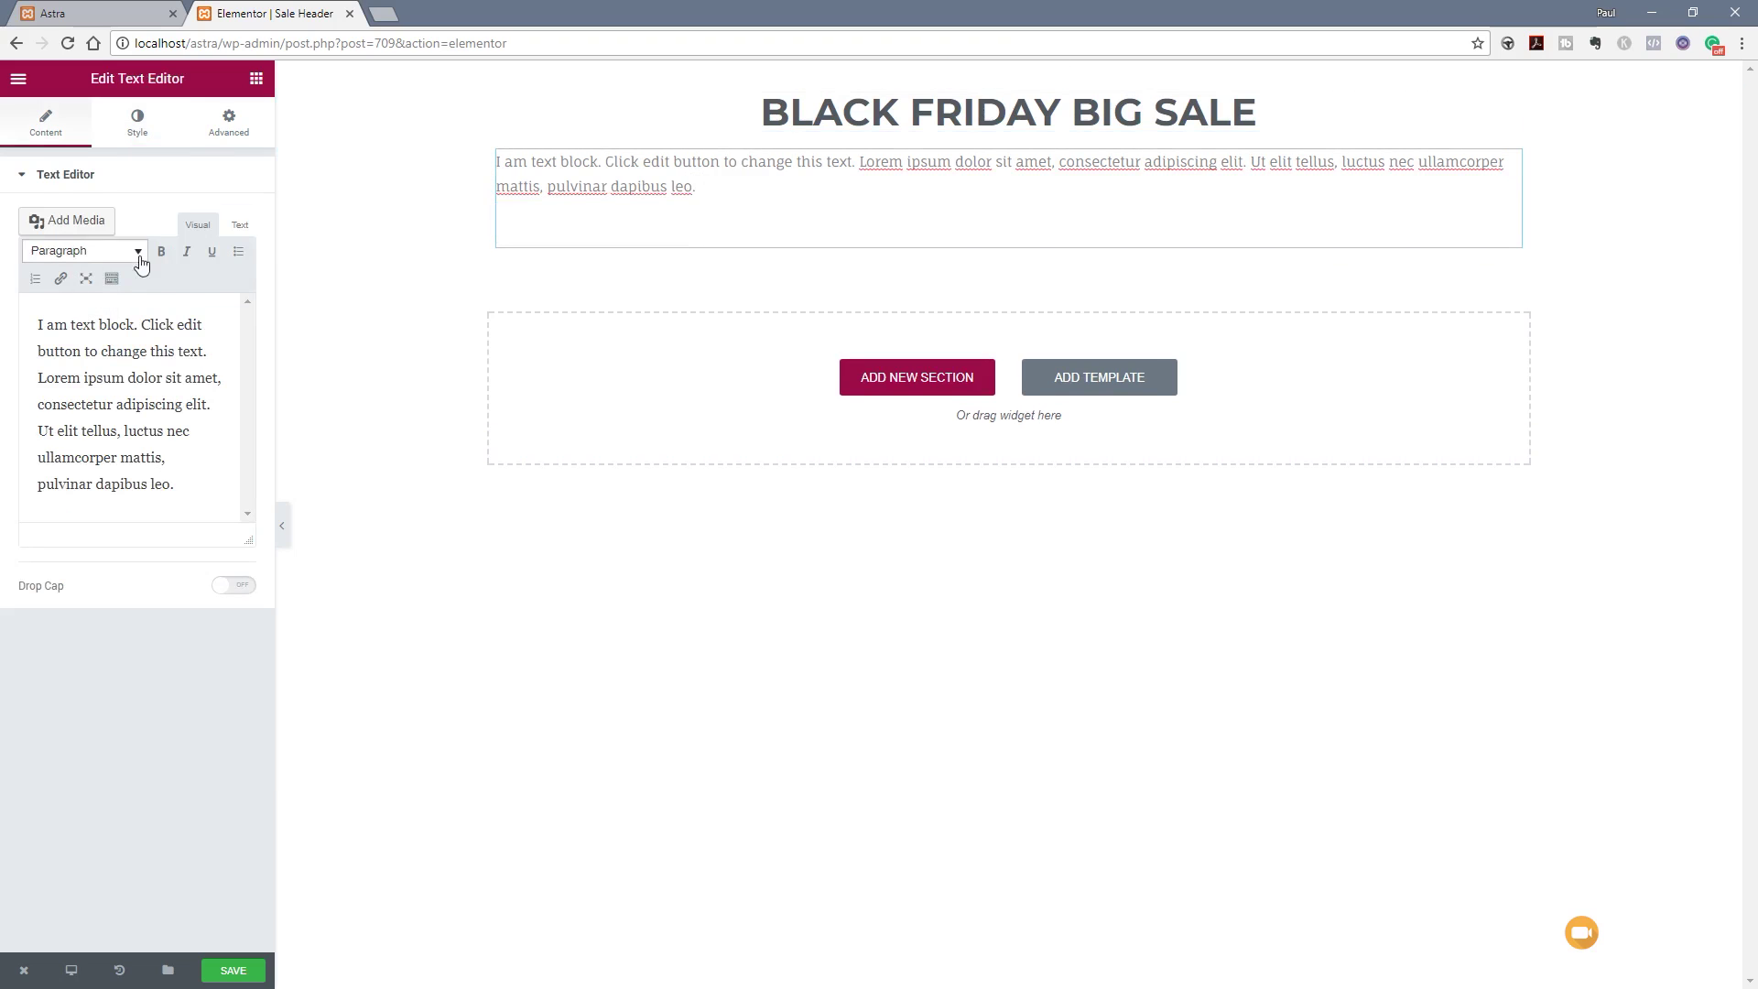
left_click(112, 278)
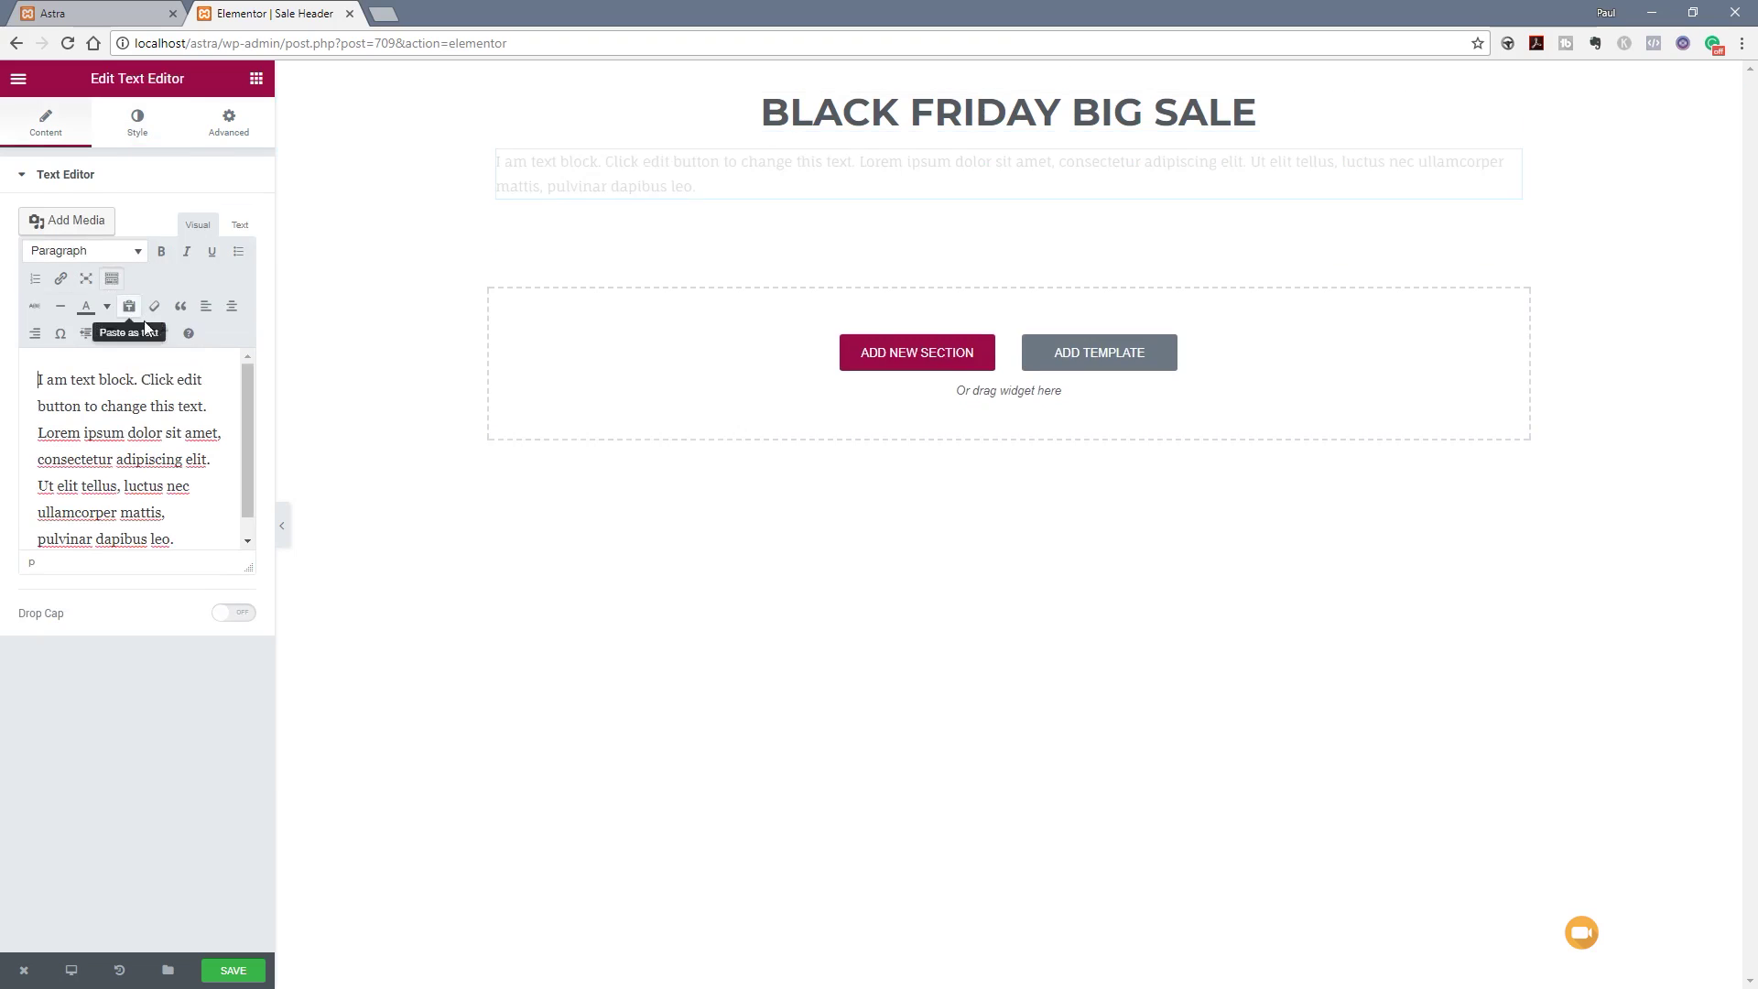
left_click(232, 306)
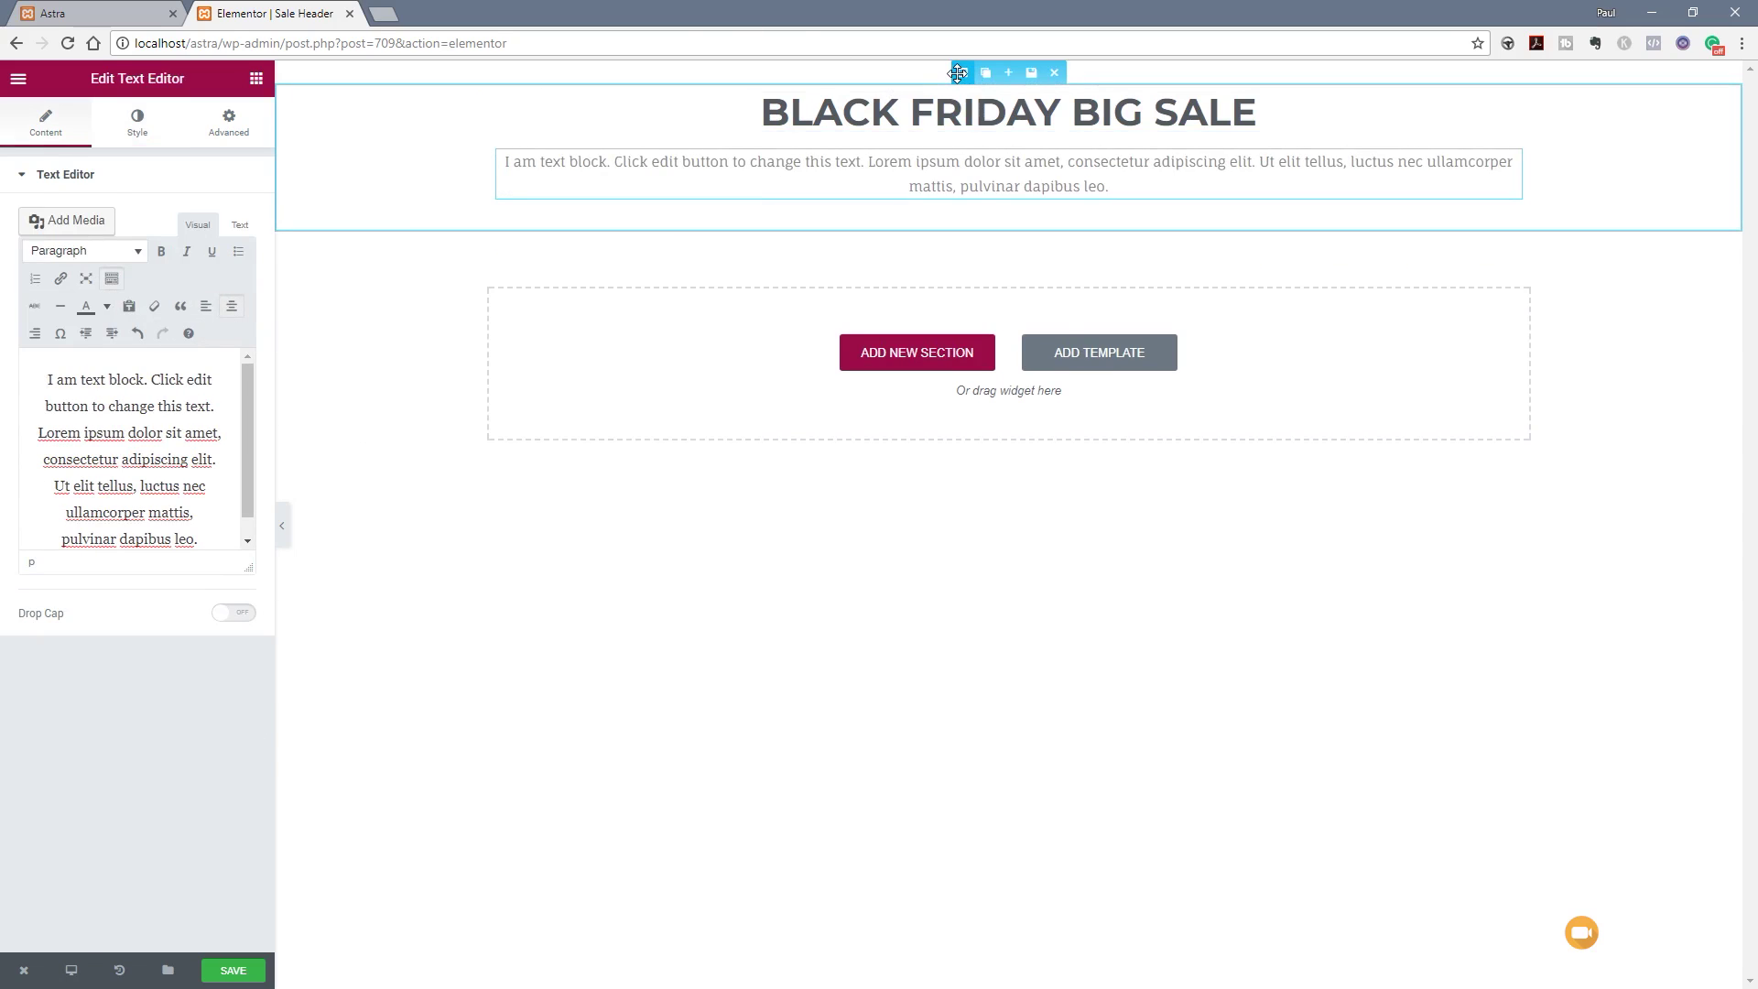
left_click(958, 74)
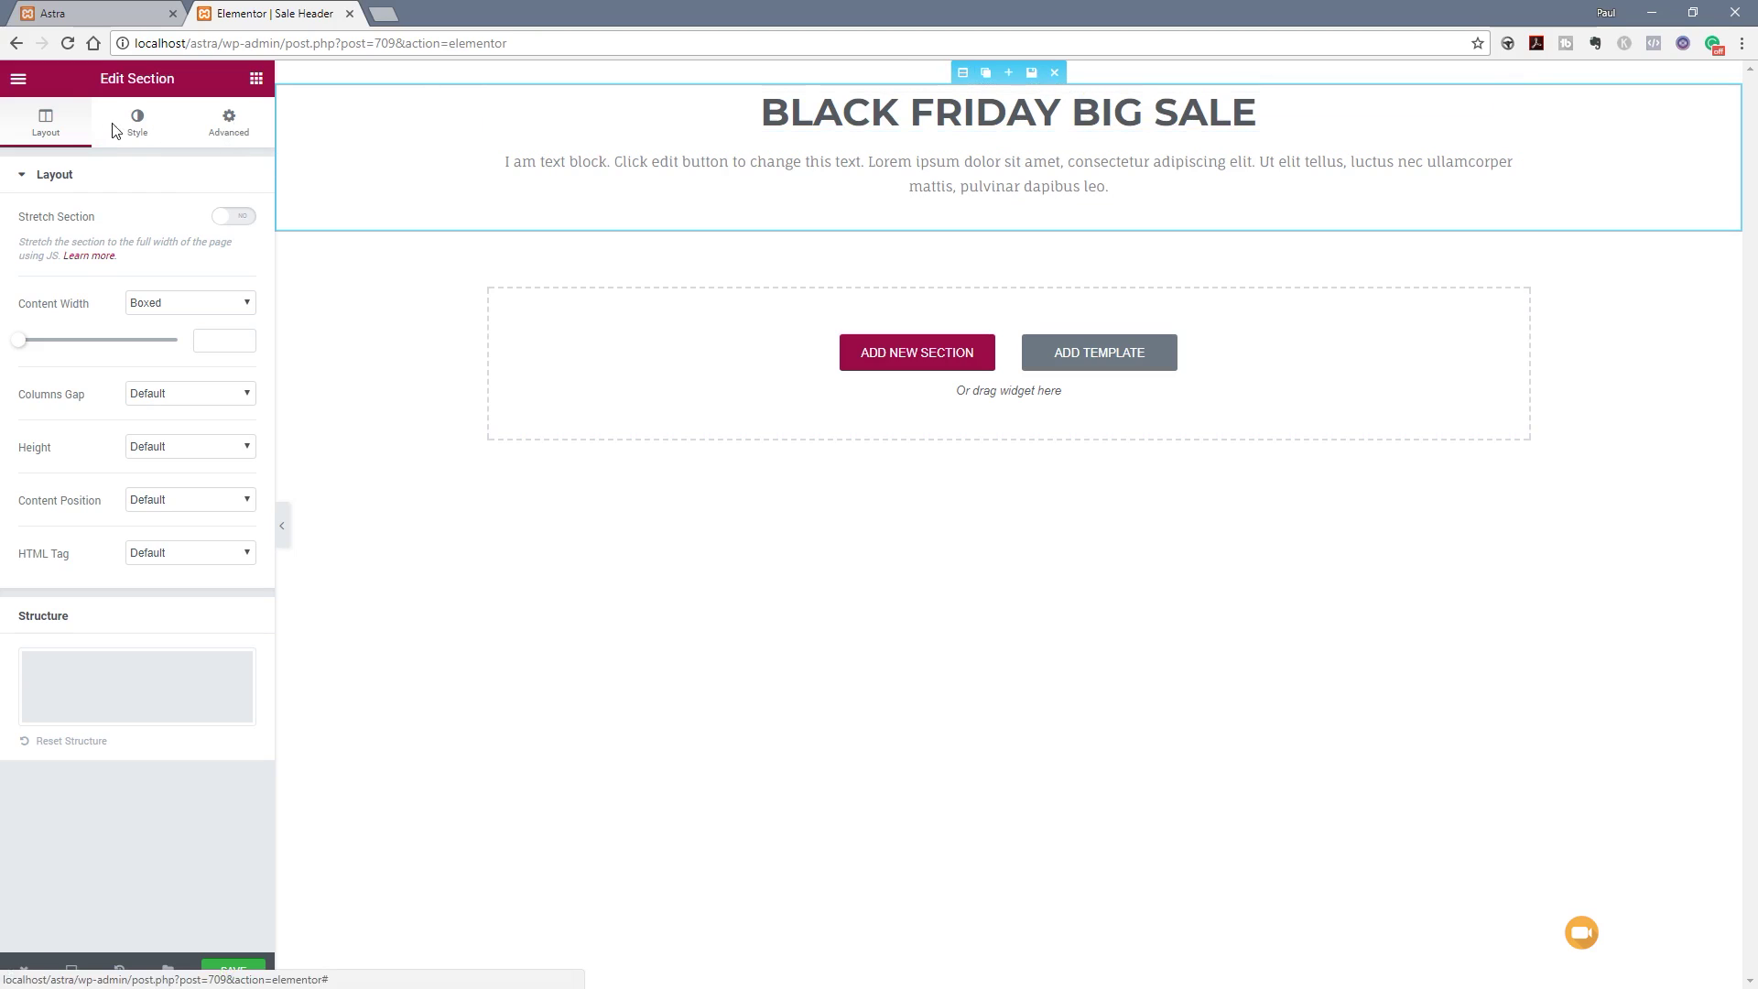
- Give the banner section a classic, semi-transparent light green background (rgba 97,206,112) and save
left_click(137, 124)
left_click(150, 278)
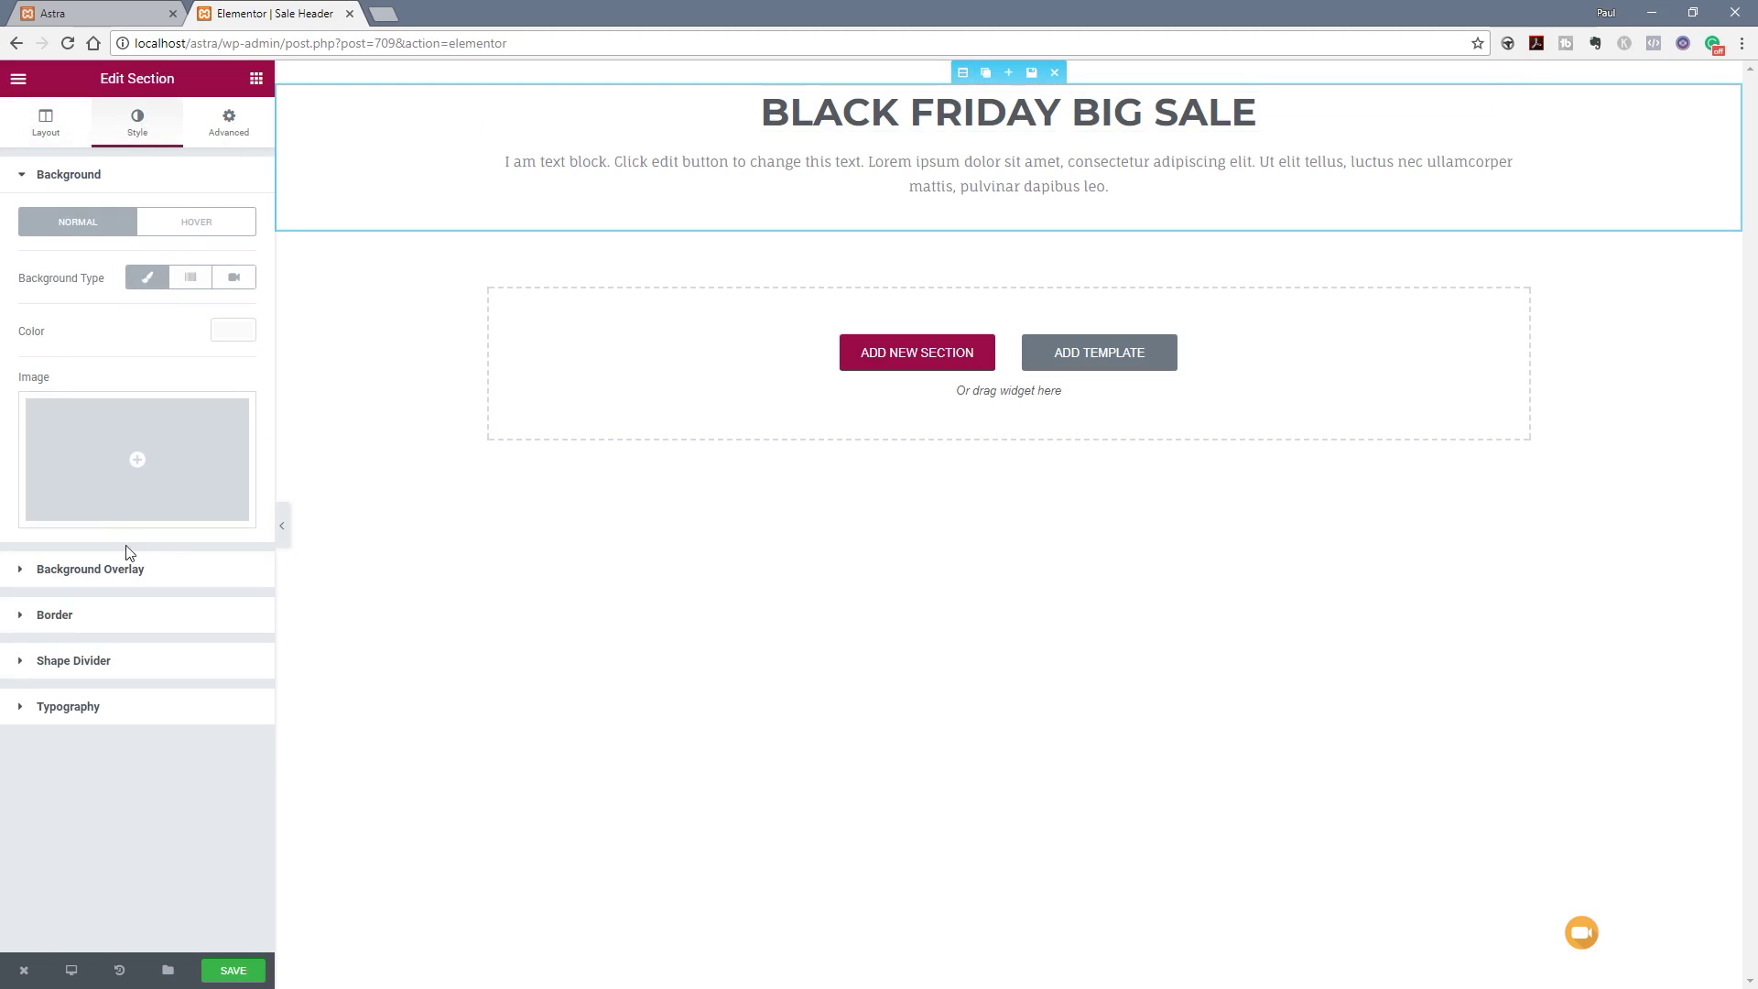
left_click(240, 333)
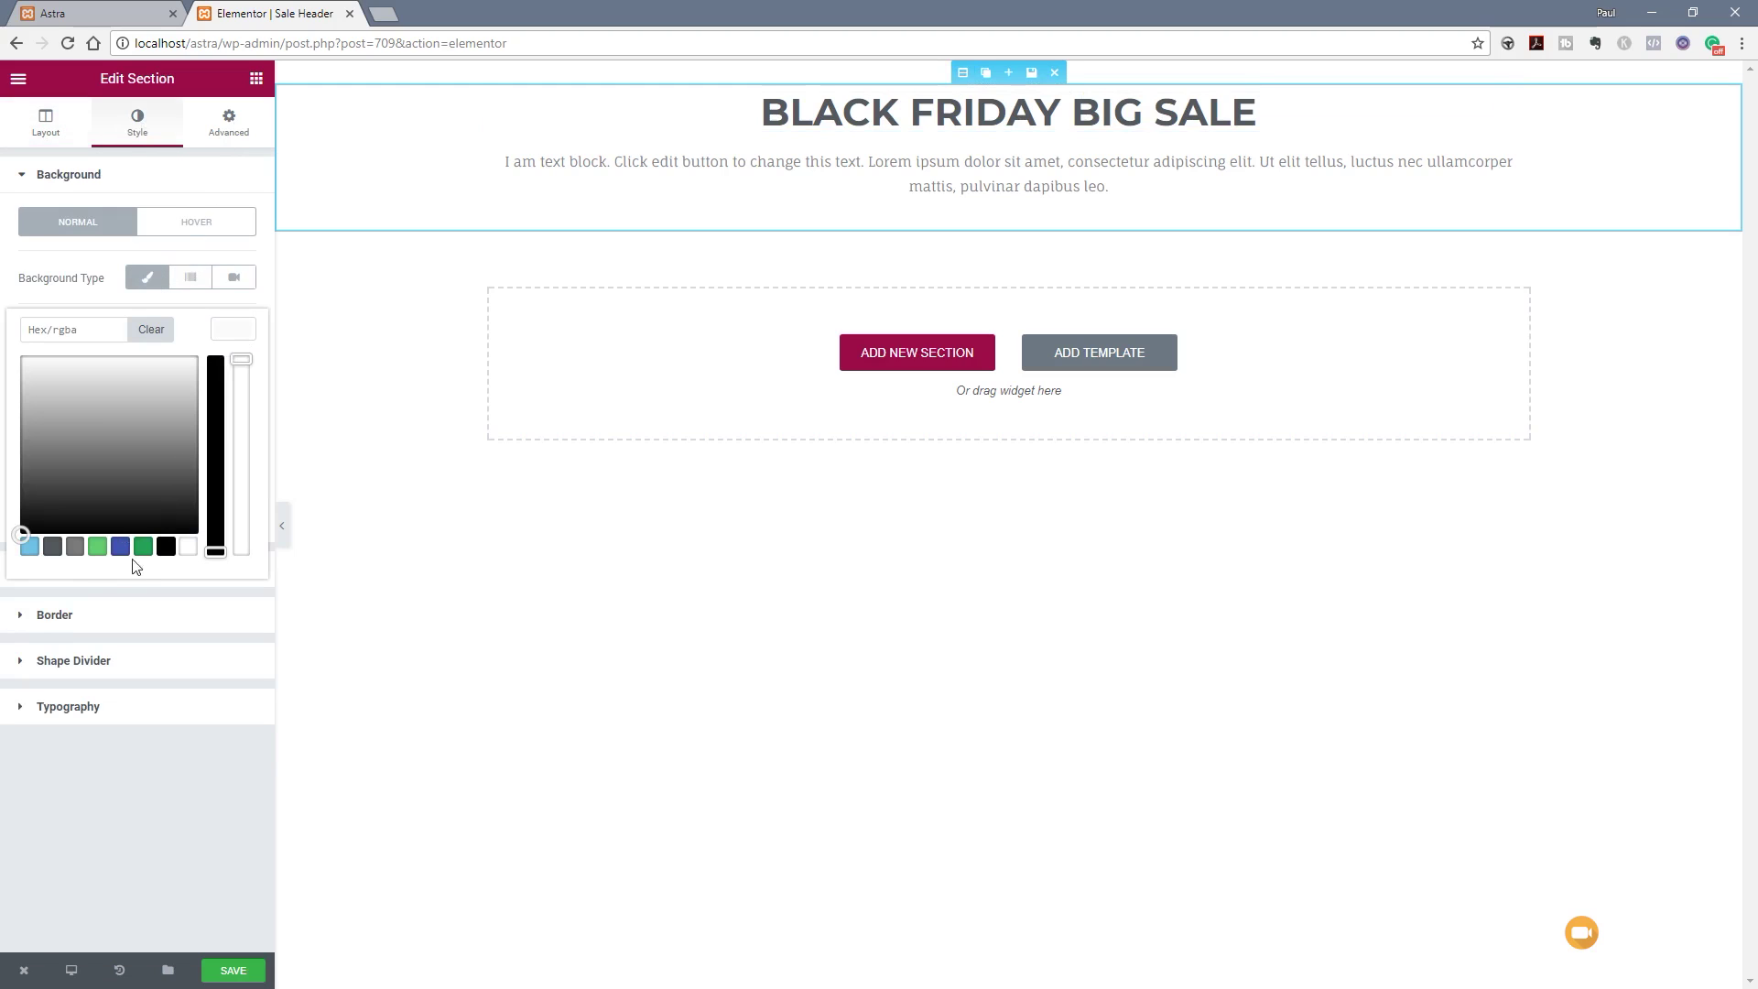
left_click(97, 547)
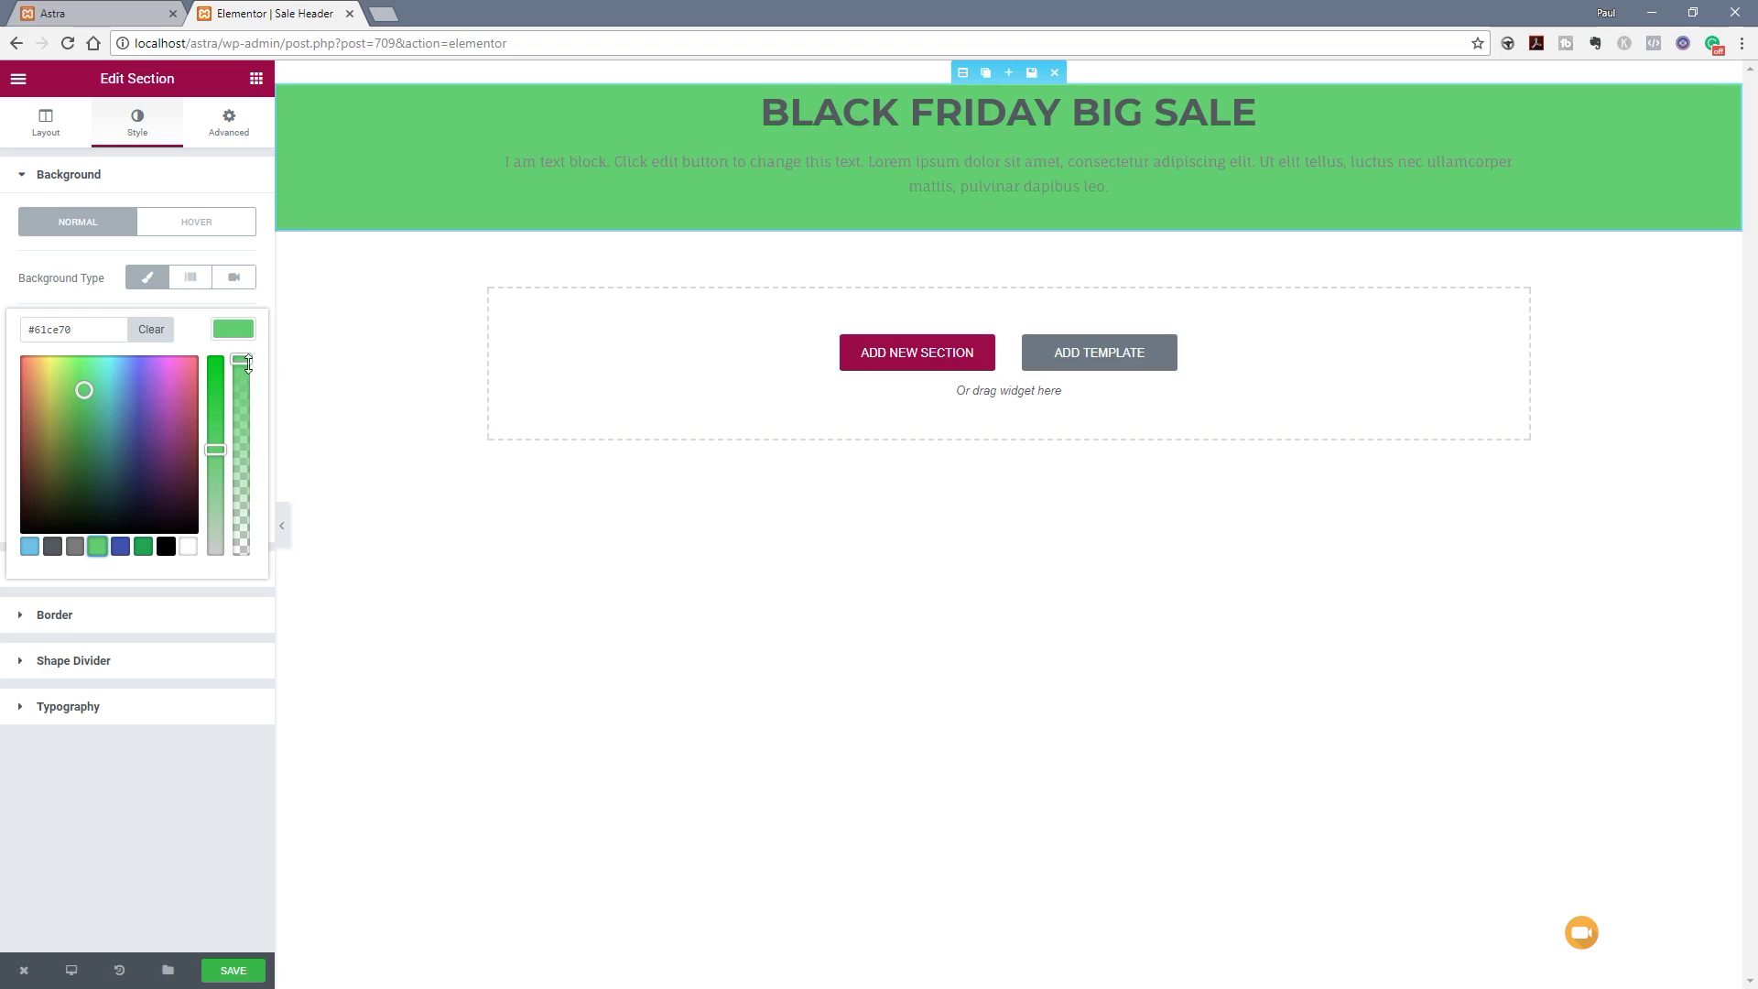
left_click_drag(241, 359, 243, 515)
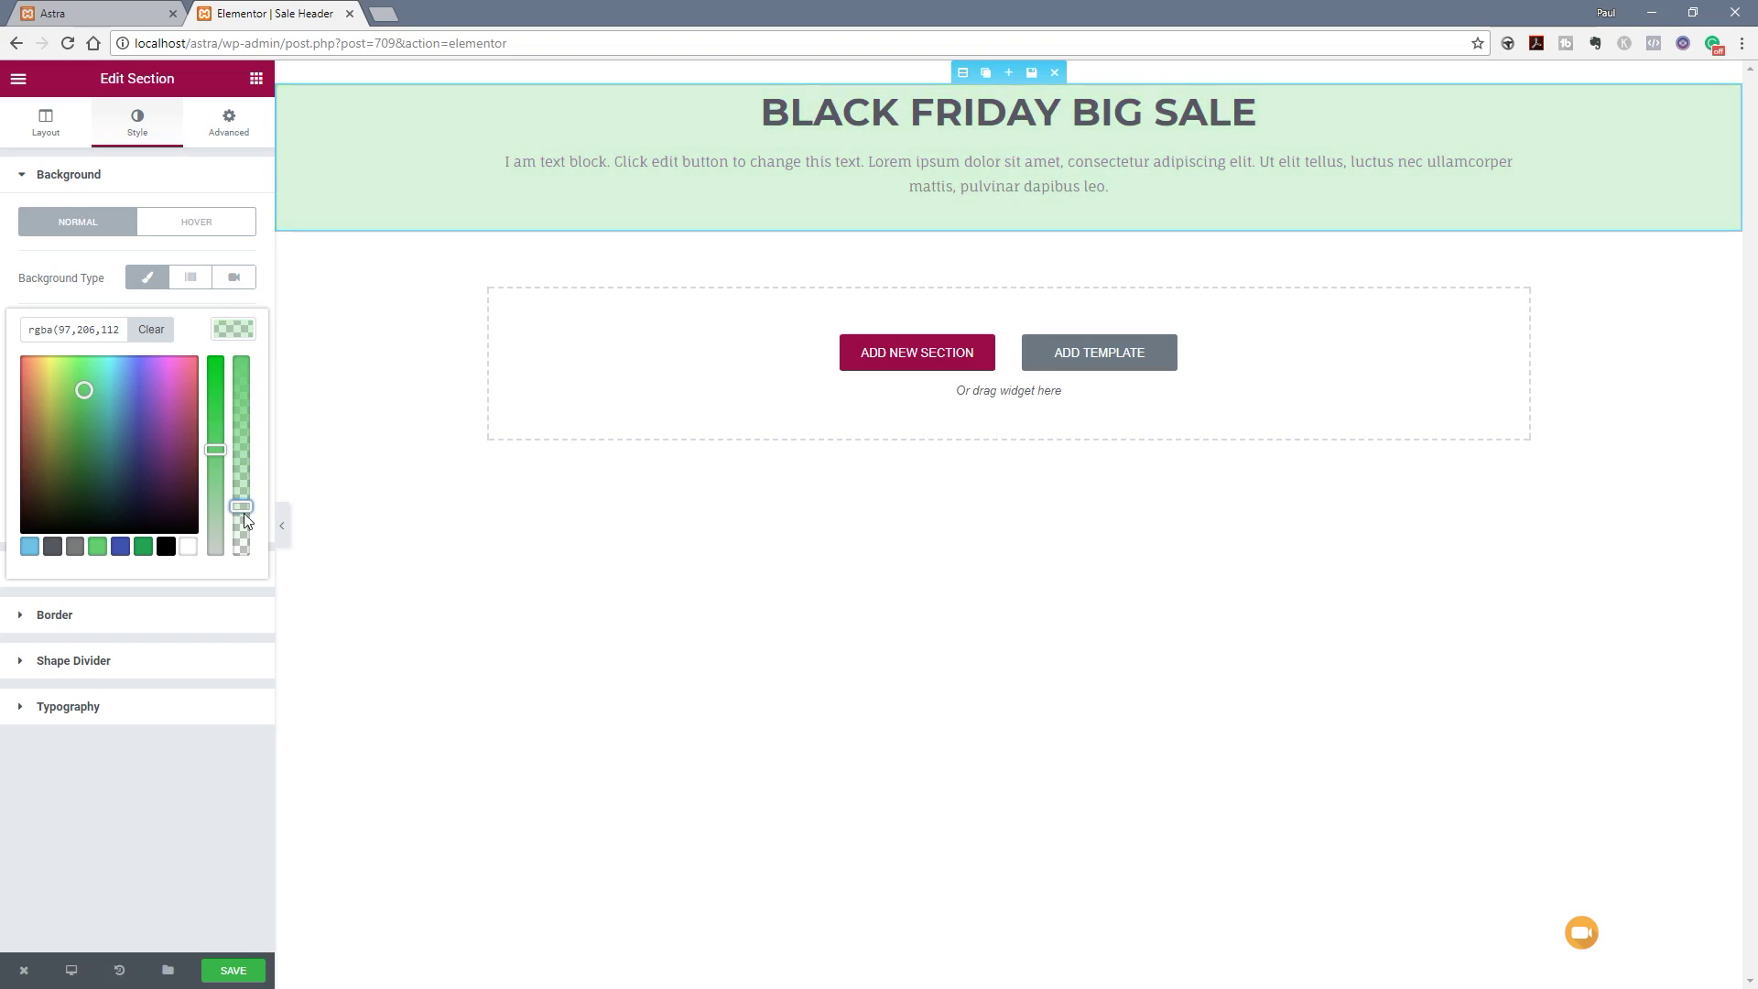
left_click(152, 786)
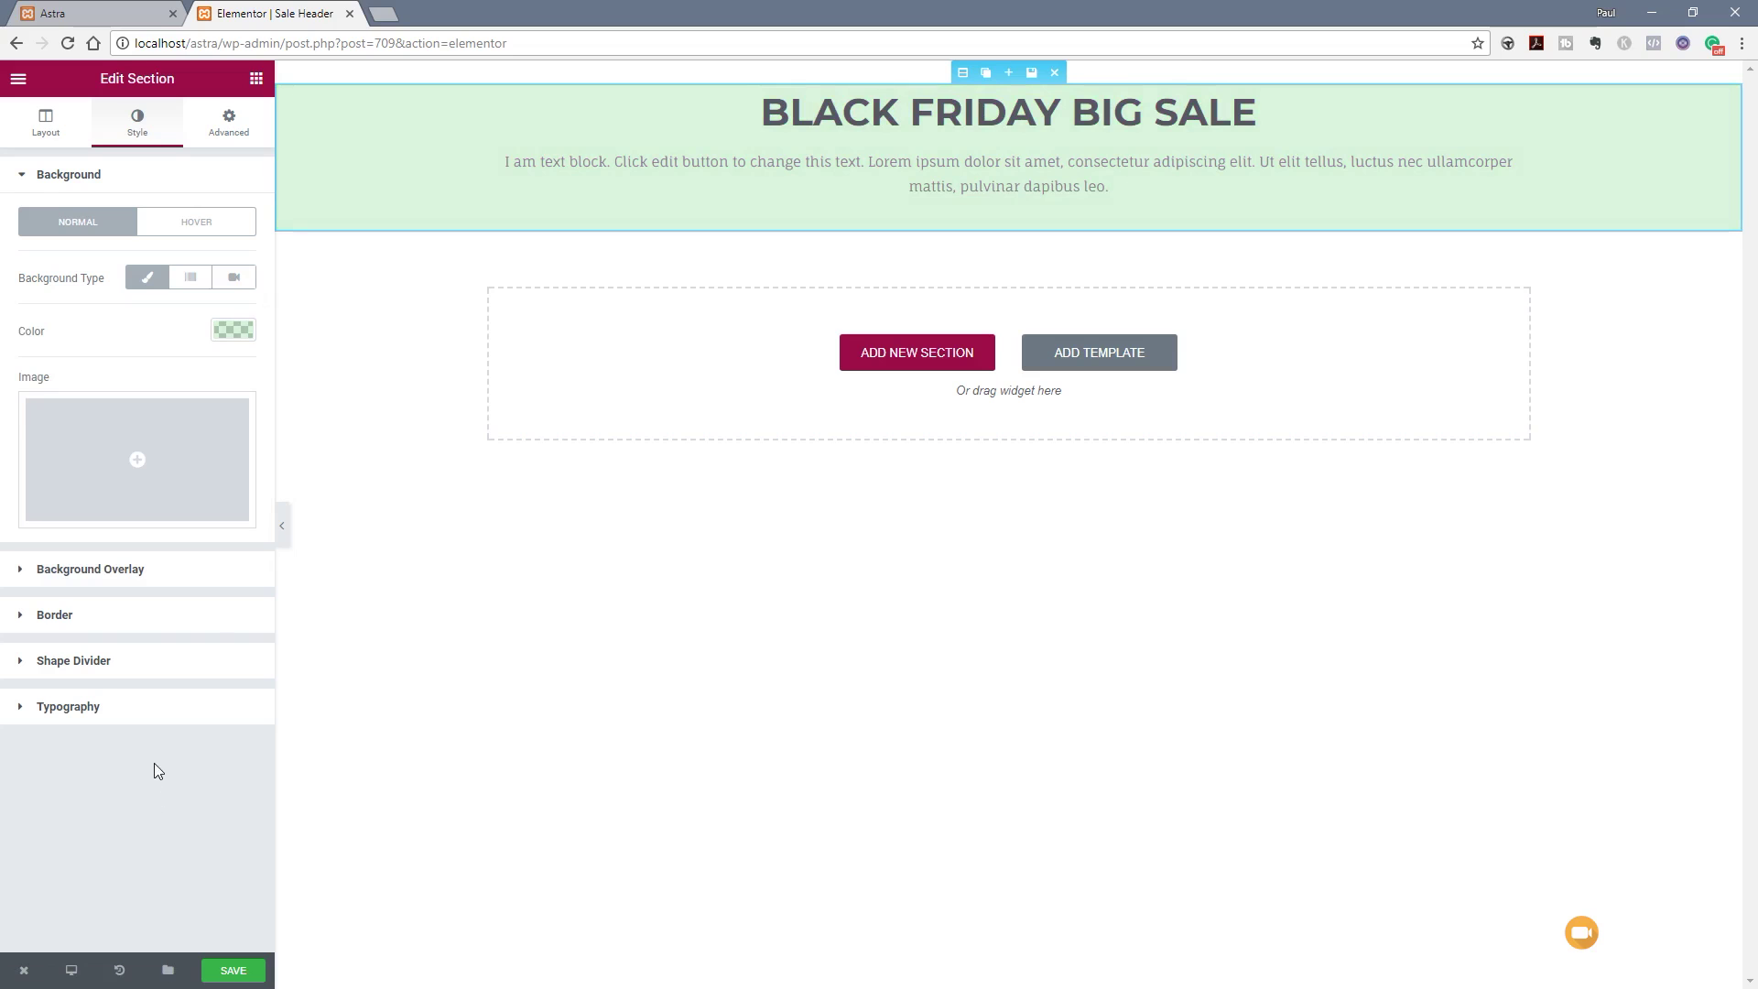
left_click(241, 972)
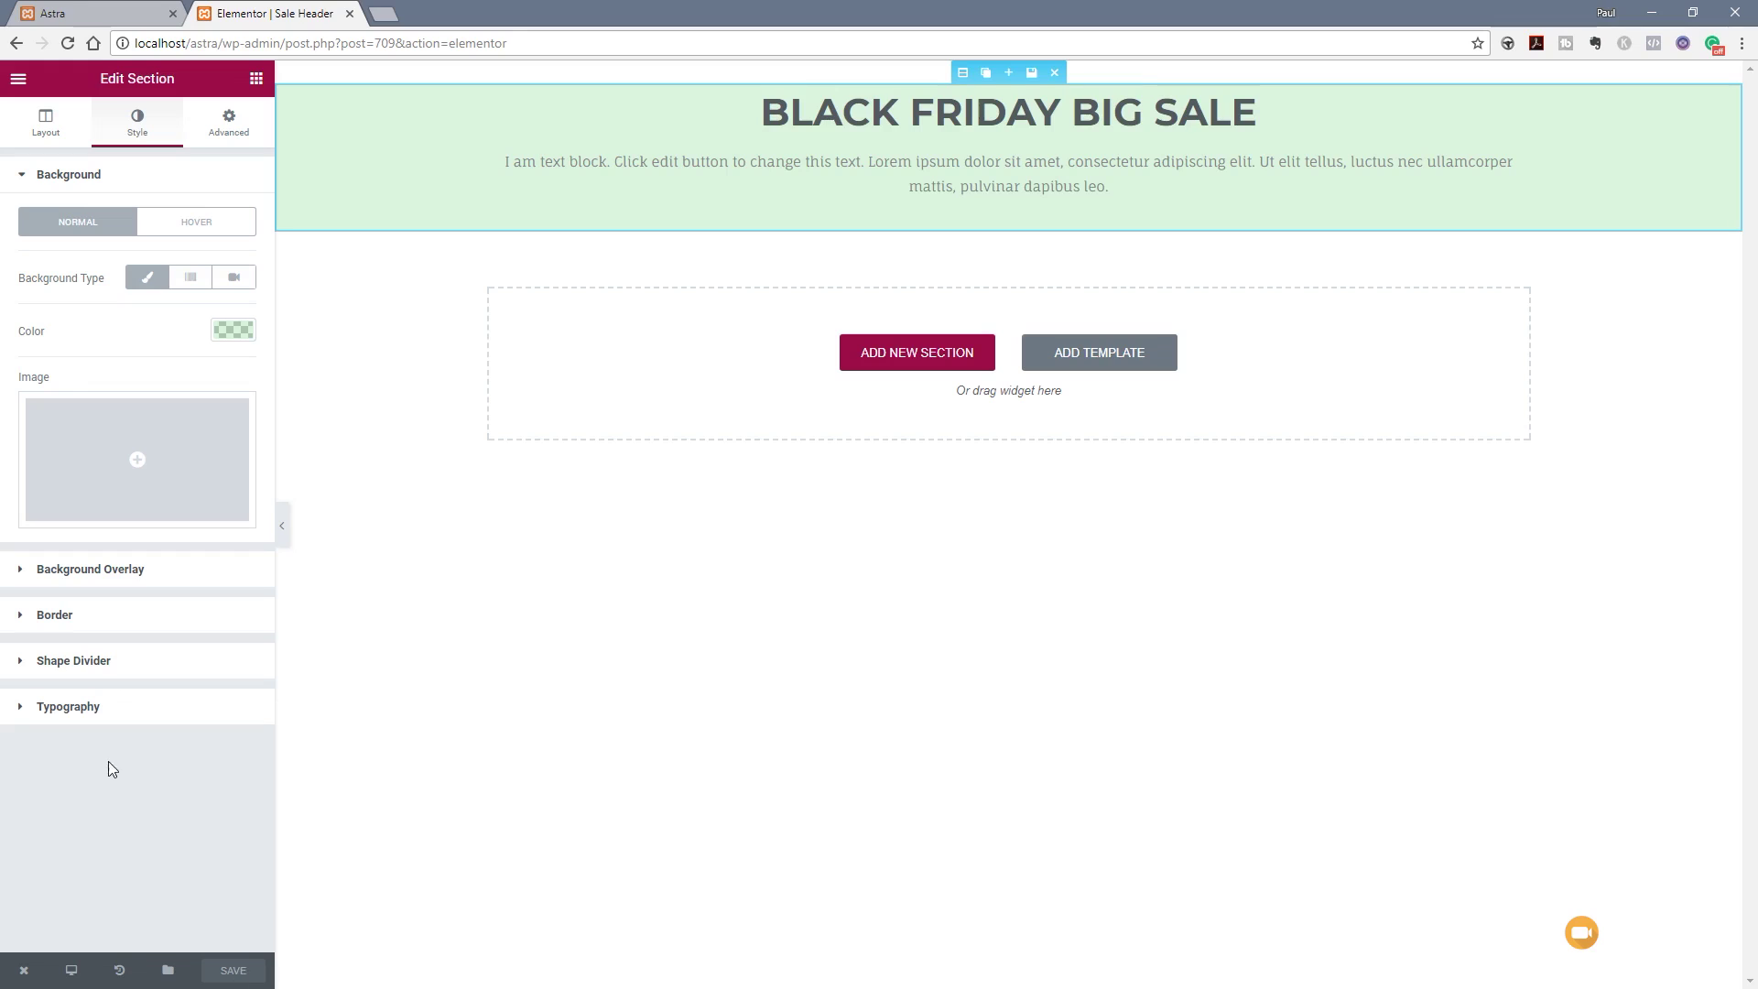
- Give the section a Bounce In Down entrance animation, save, and return to the WordPress edit page
left_click(148, 126)
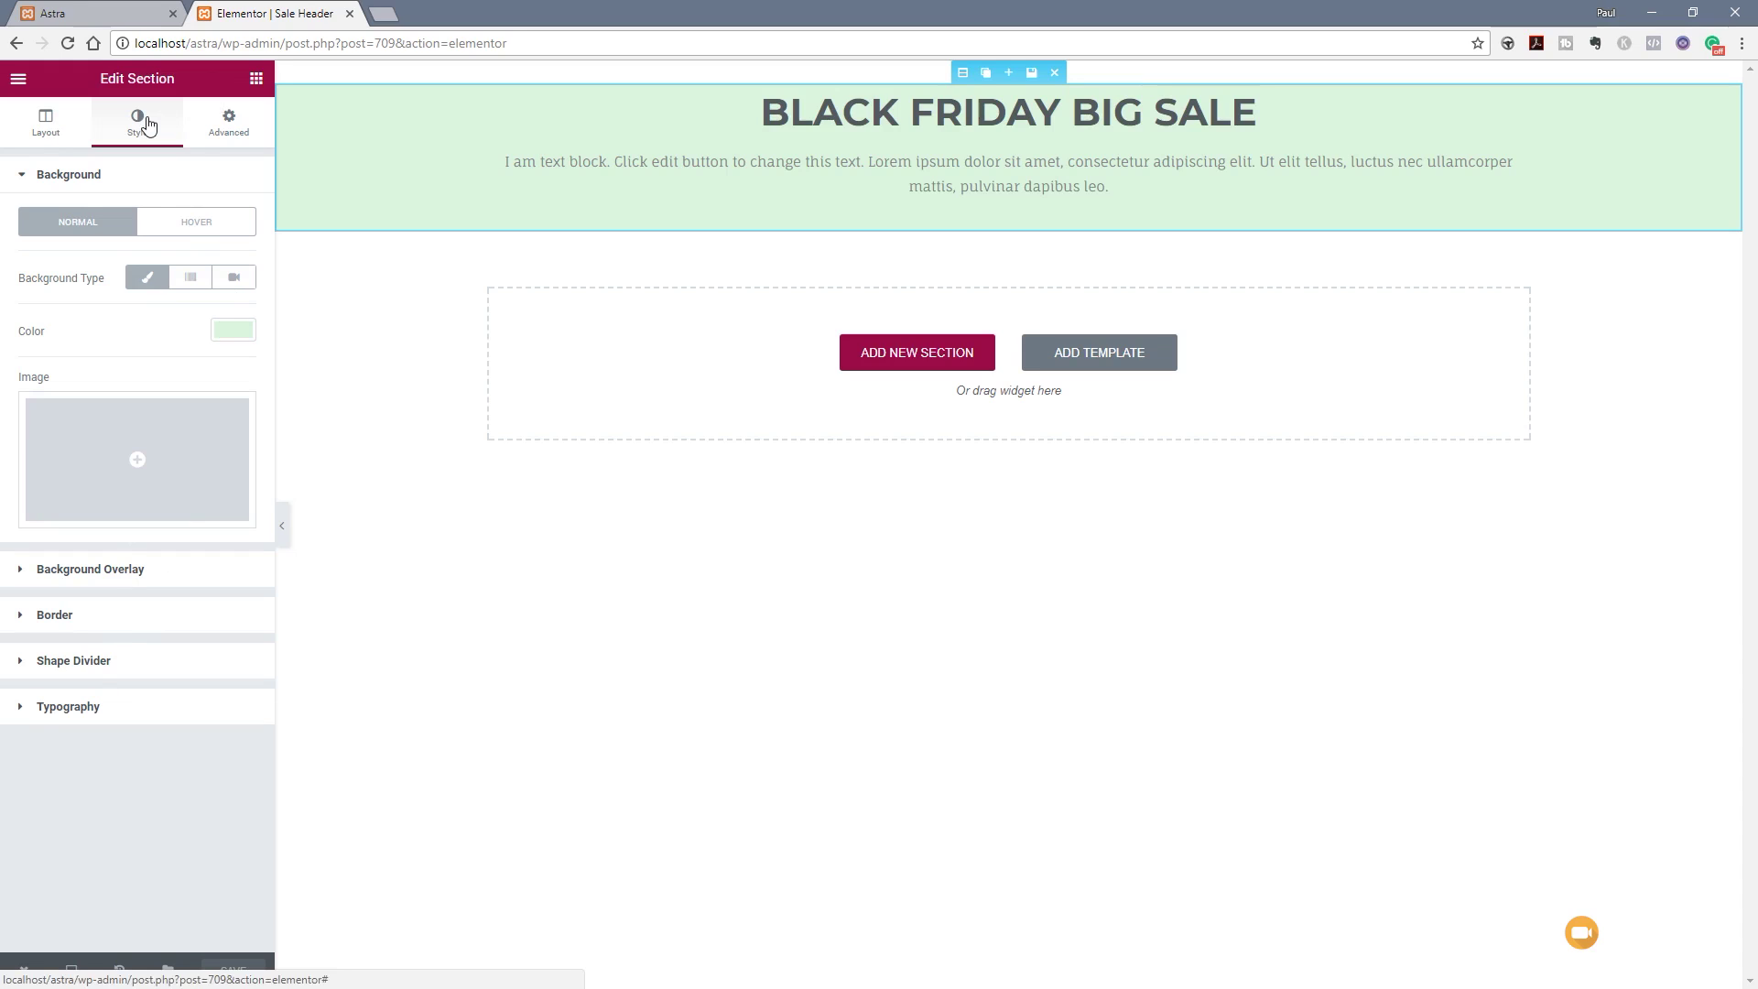
left_click(229, 124)
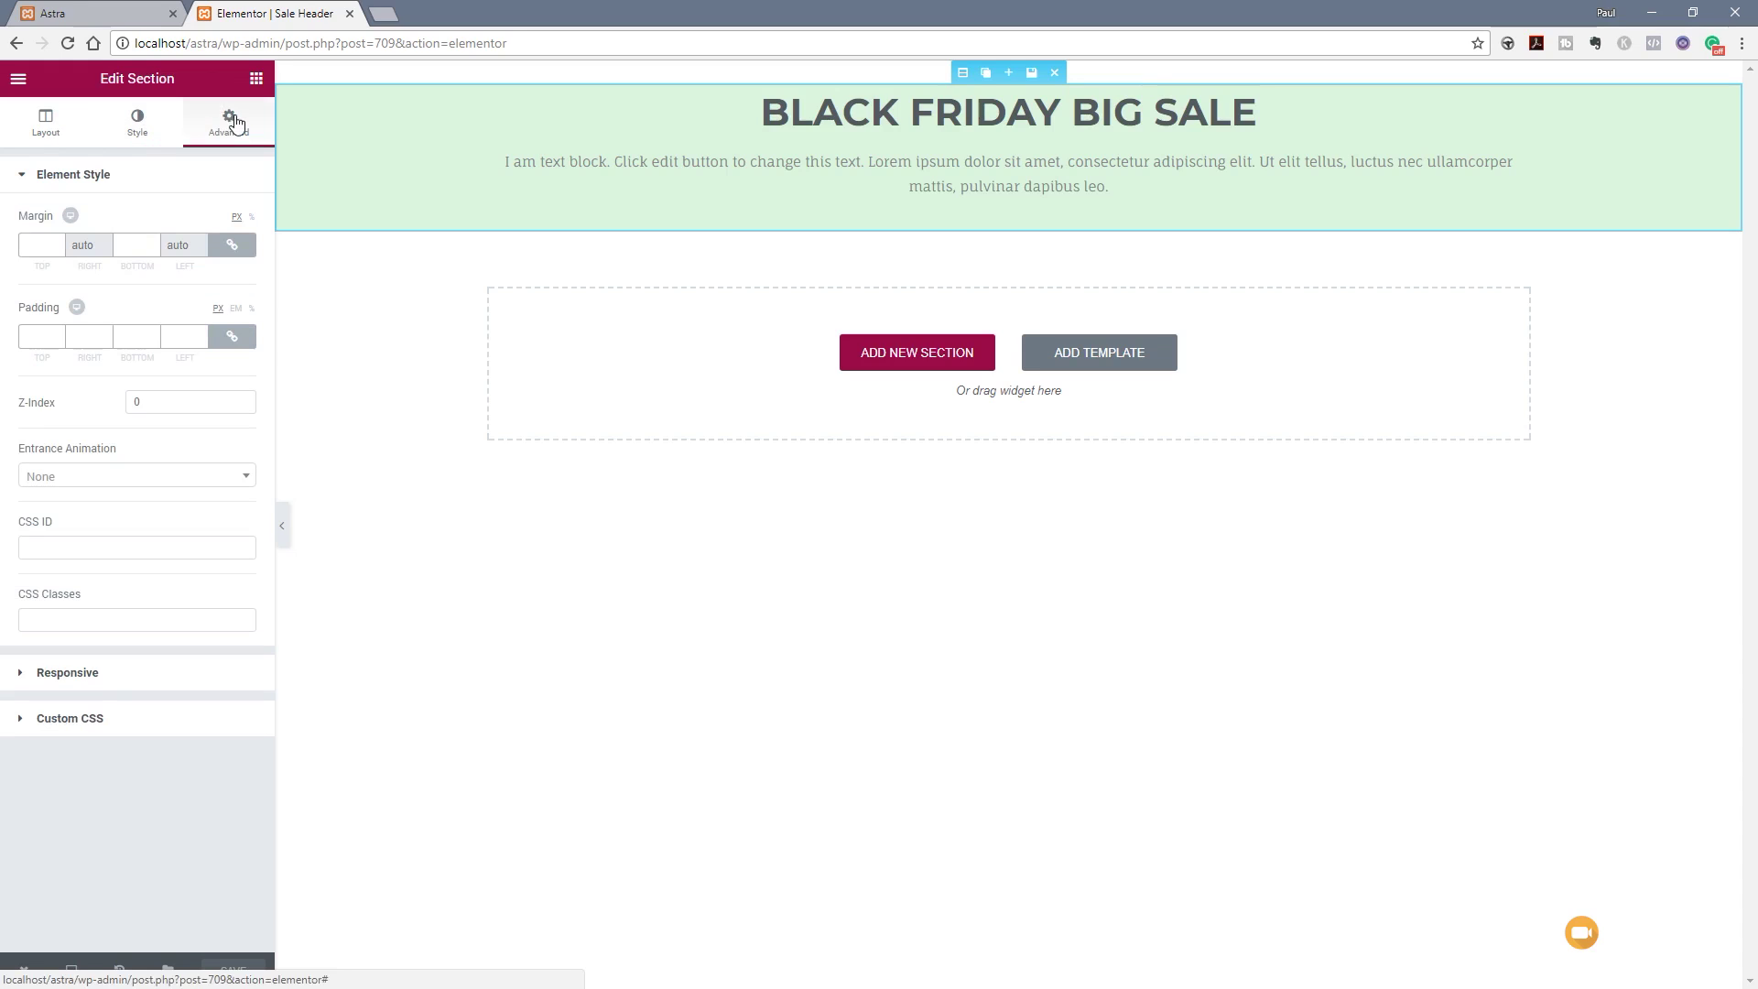
left_click(101, 478)
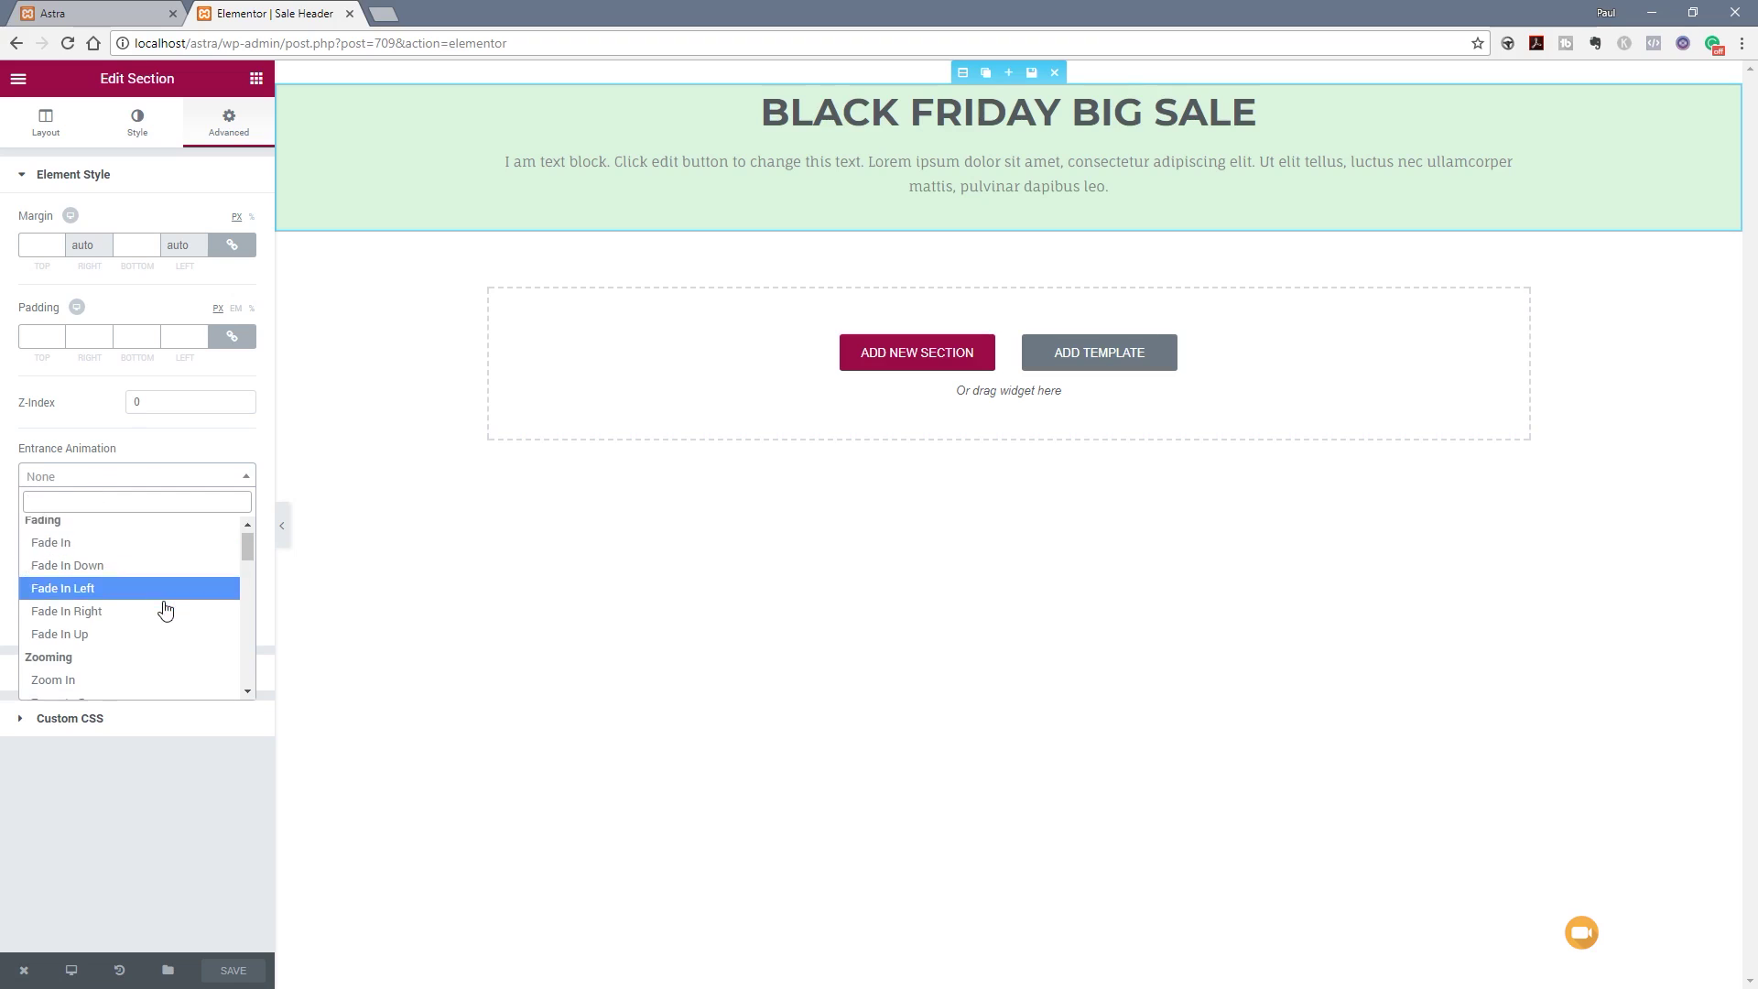
scroll(137, 604, "down", 2)
scroll(119, 623, "down", 2)
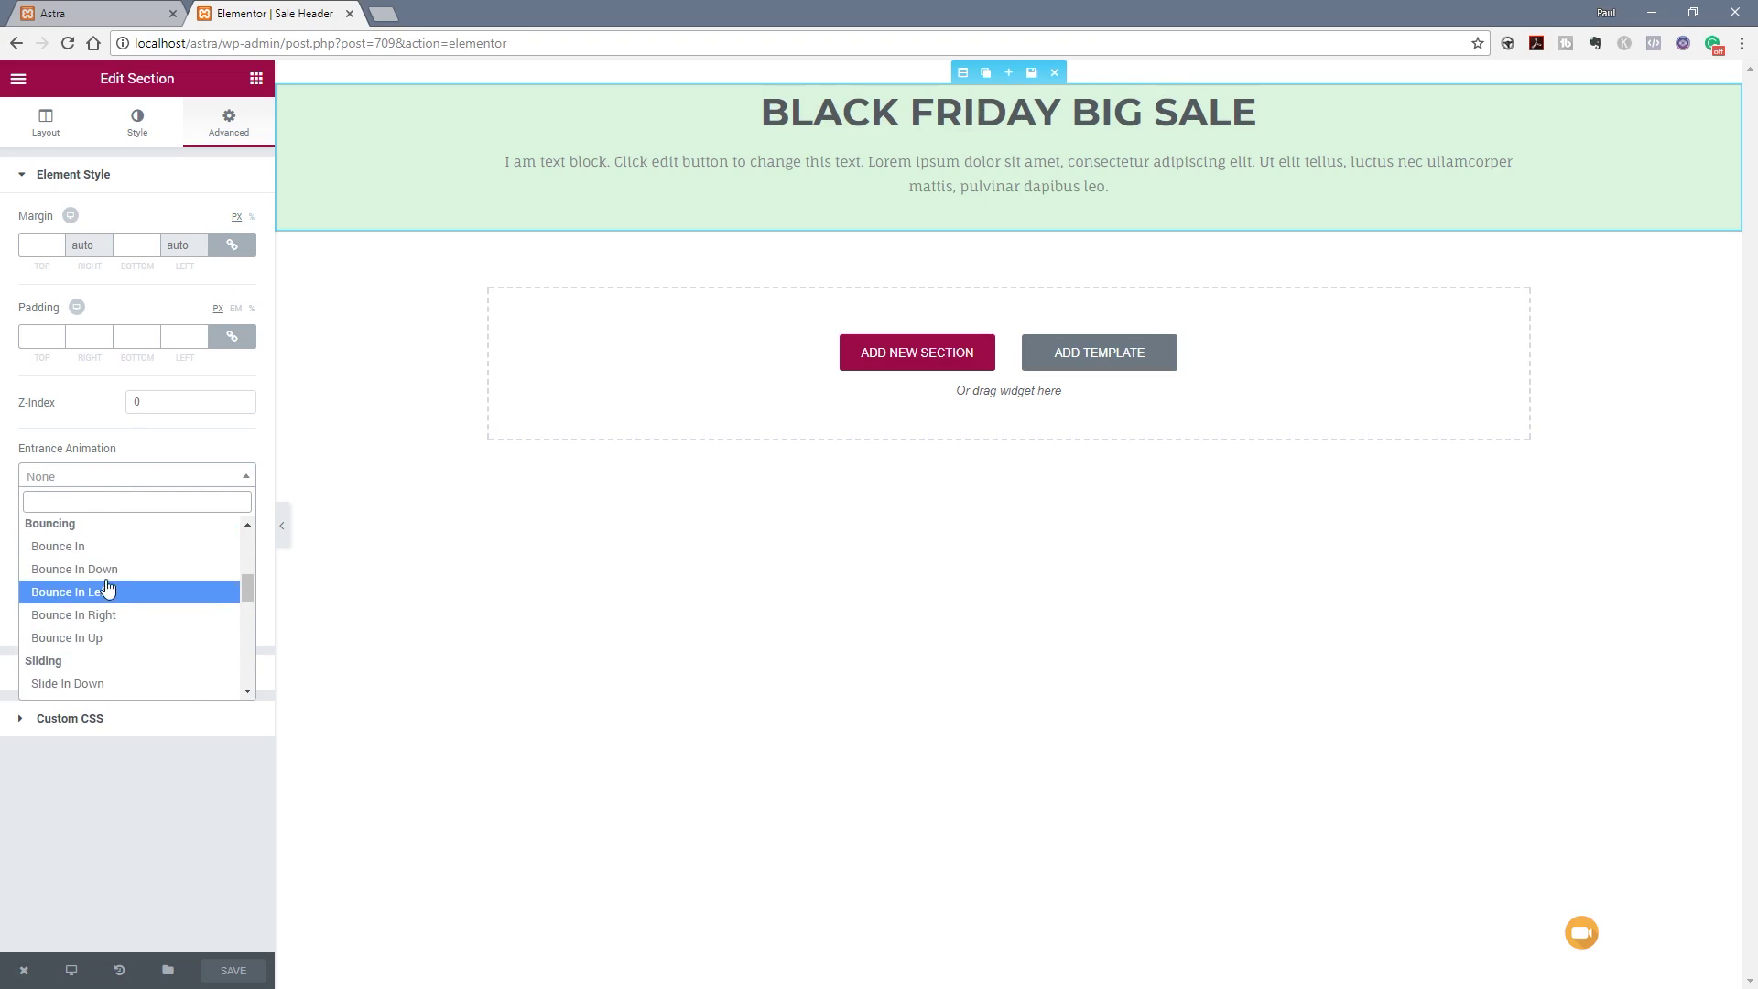
left_click(119, 569)
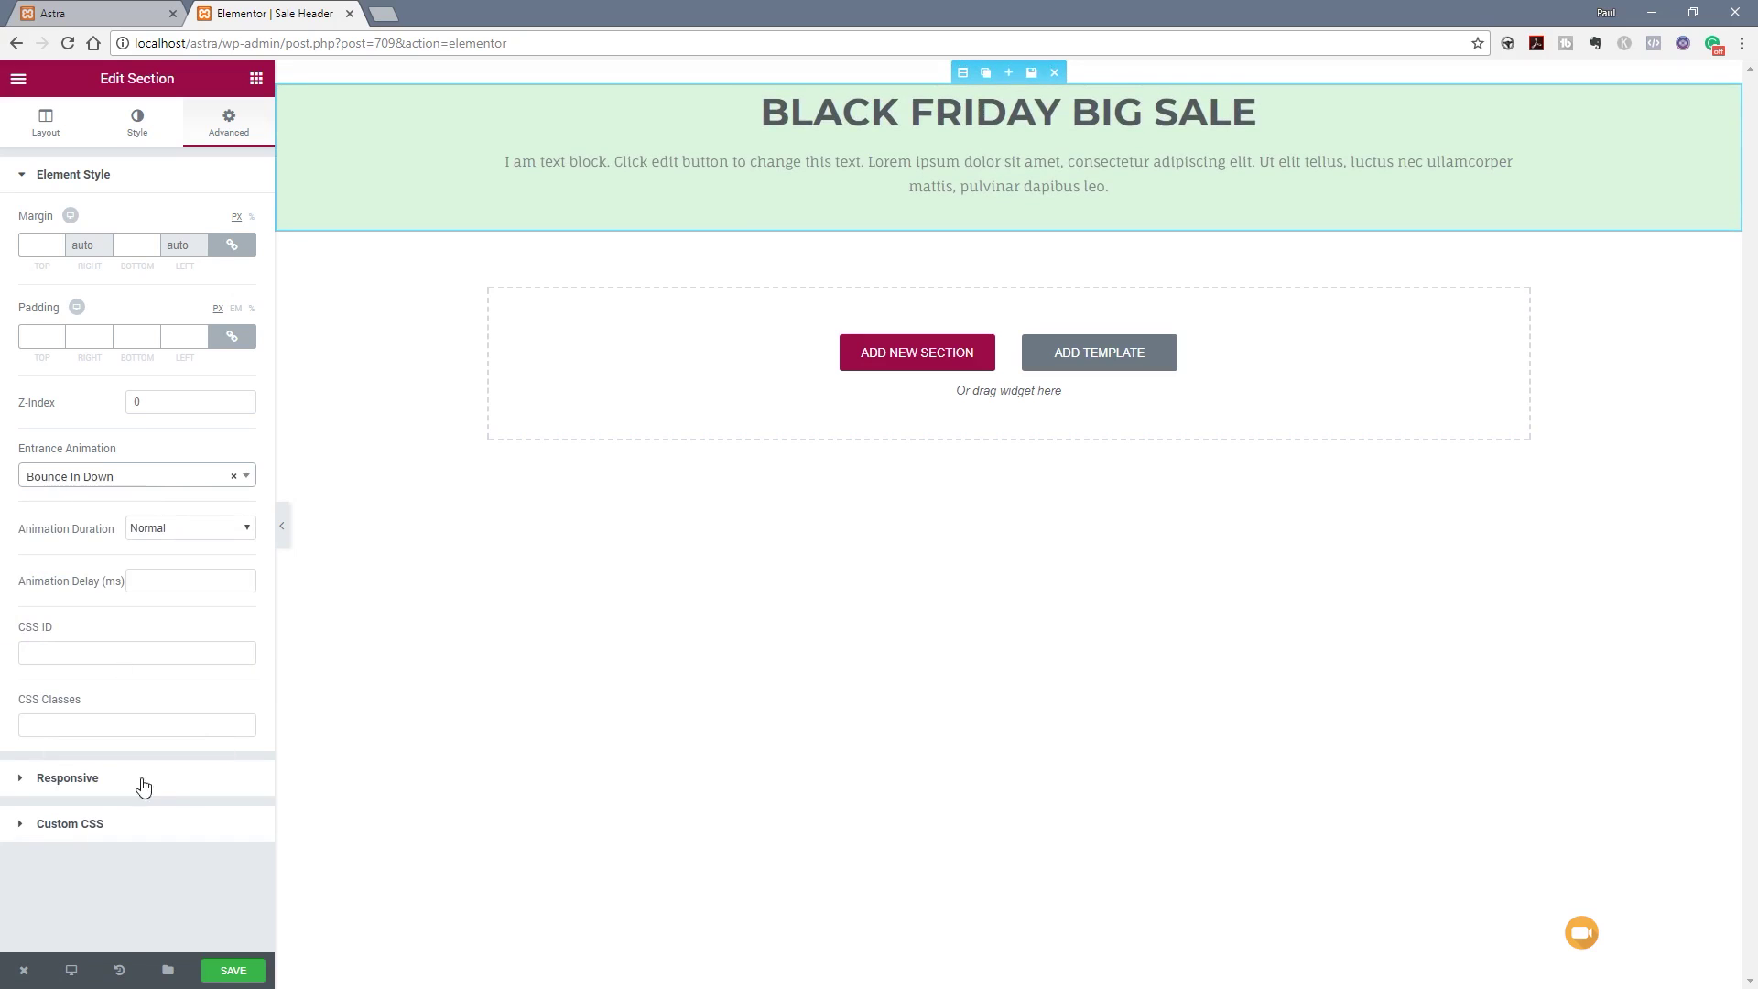
left_click(234, 971)
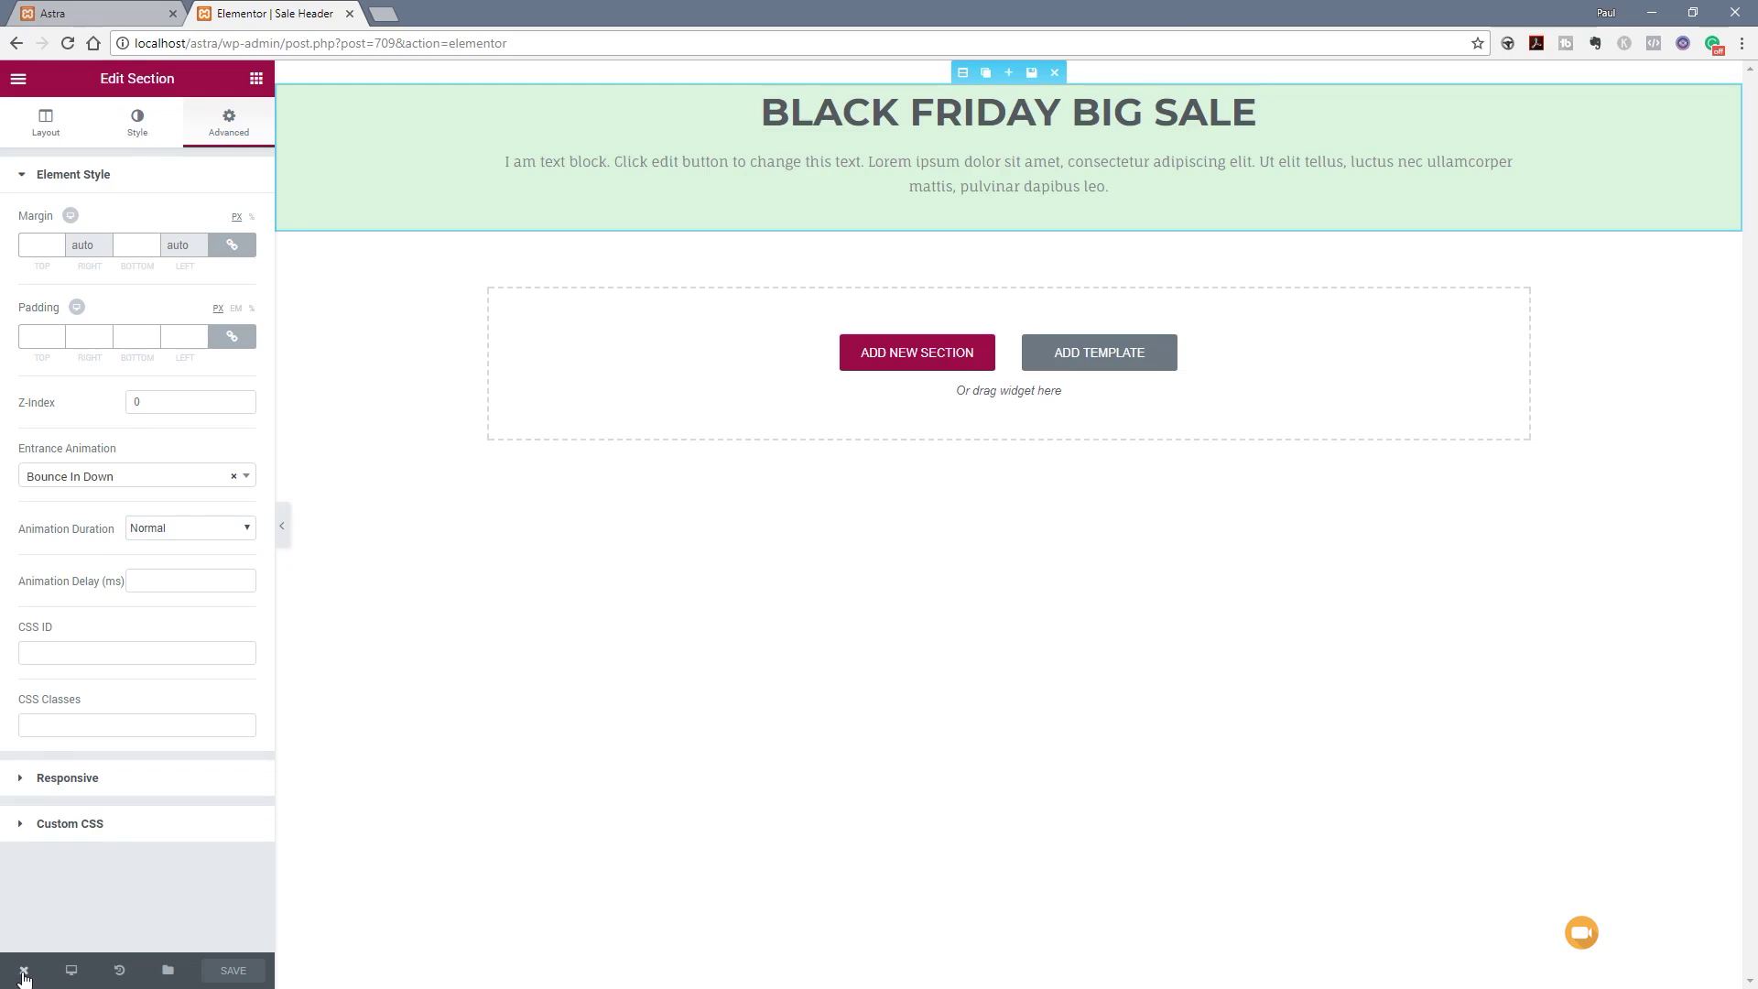
mouse_move(22, 970)
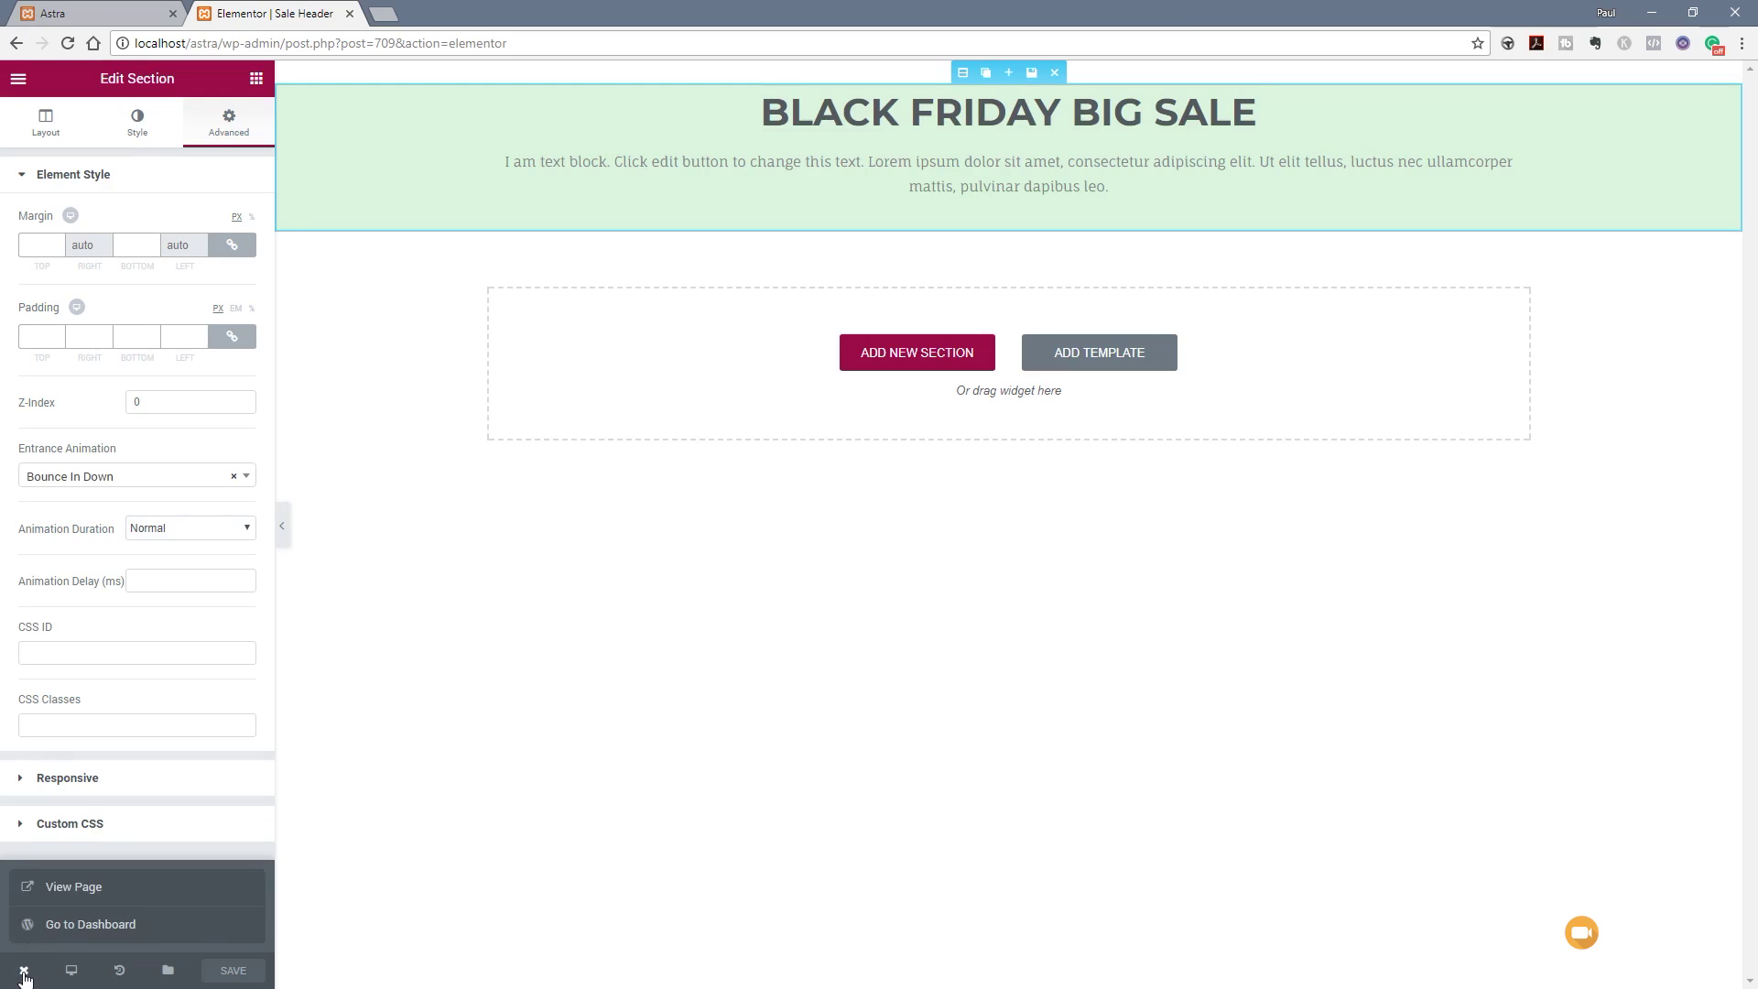
left_click(62, 925)
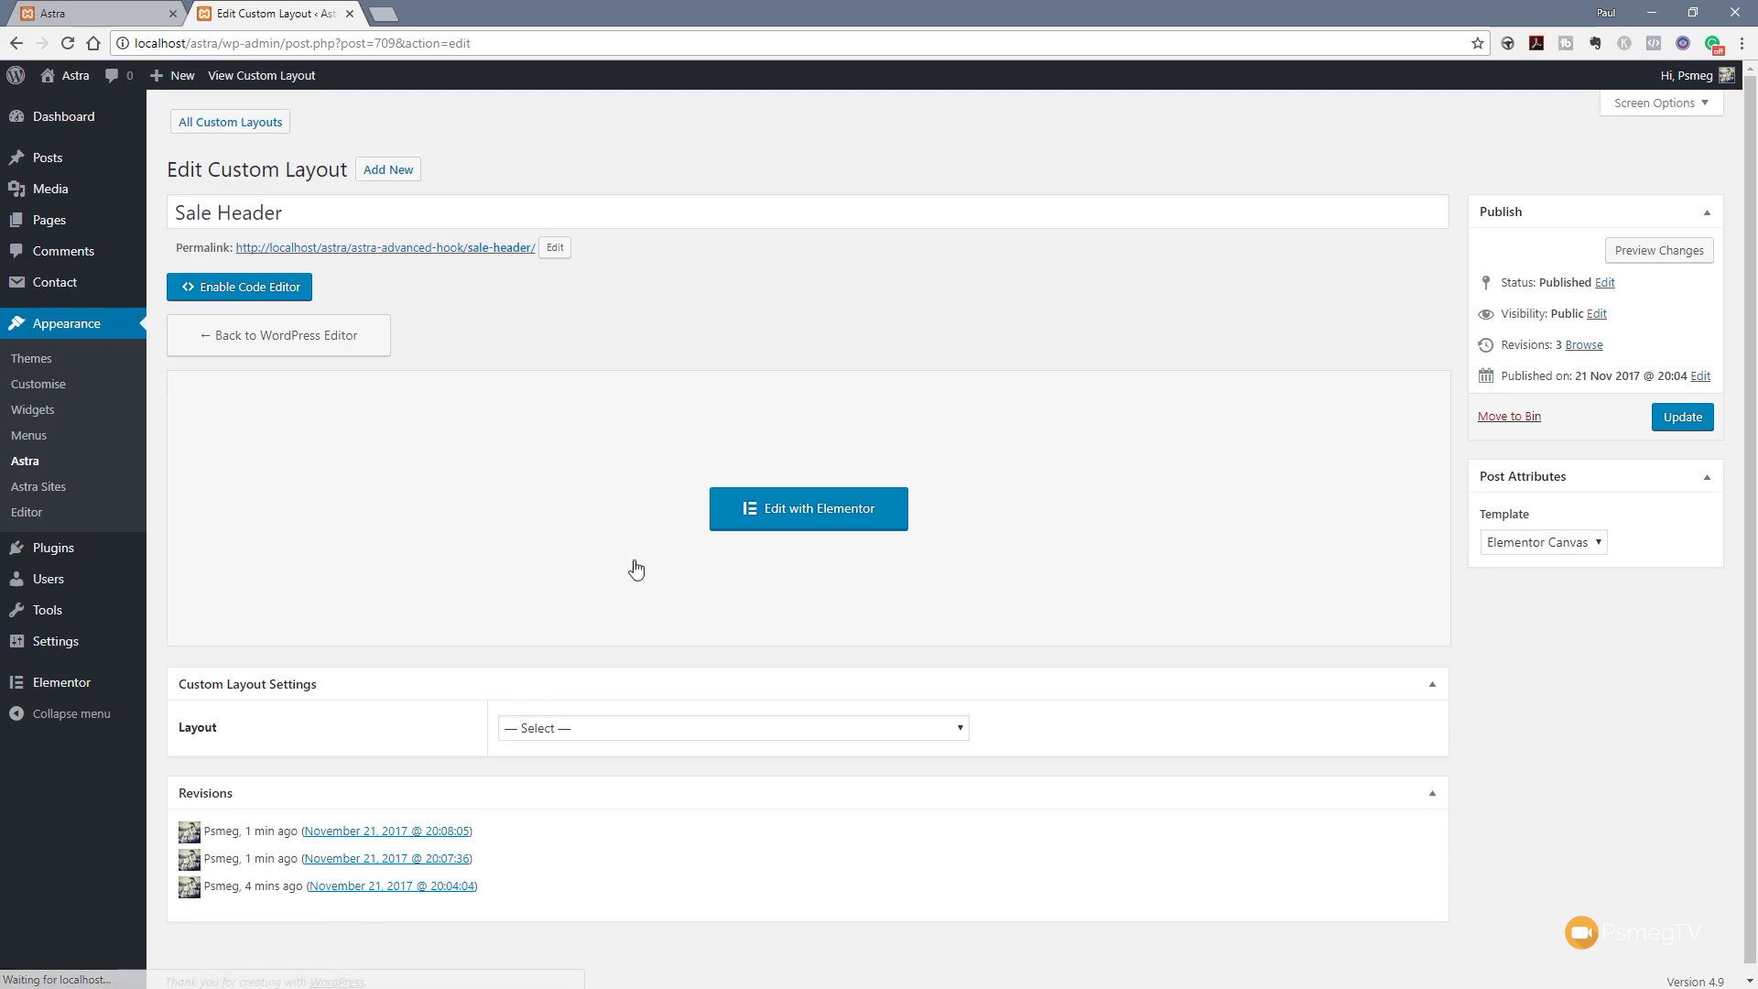
- Update the Sale Header layout and set its layout type to Hooks
left_click(1688, 423)
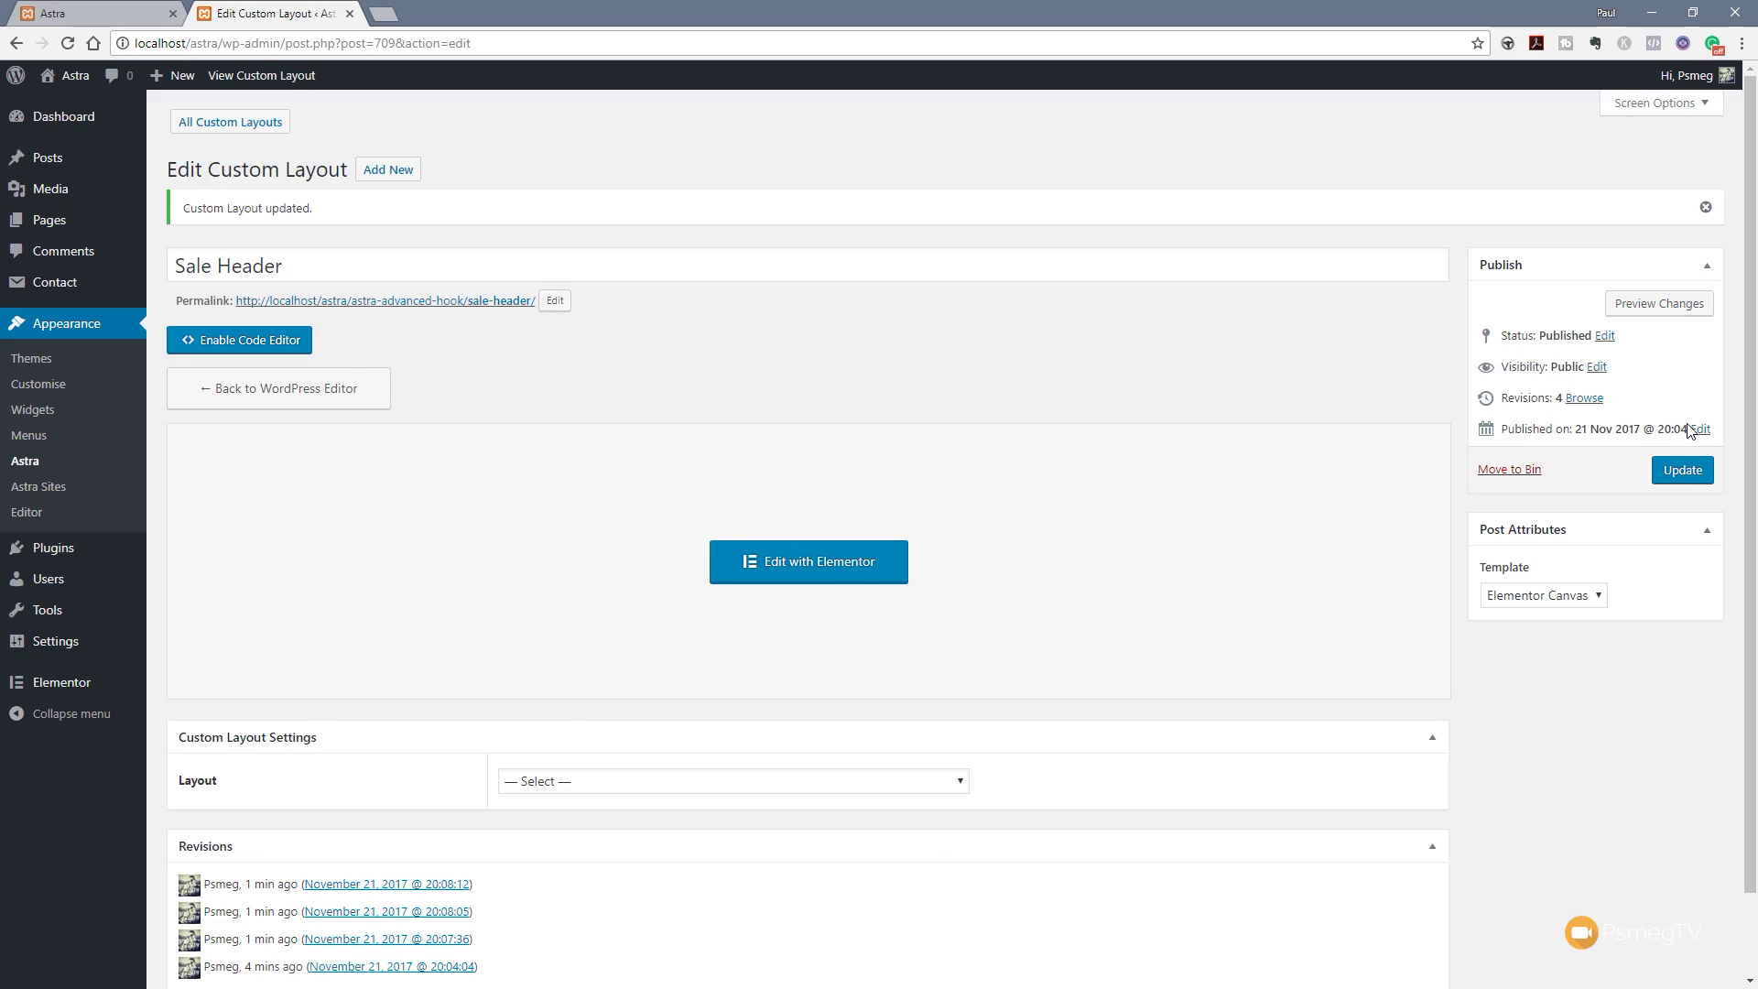
scroll(1489, 776, "down", 1)
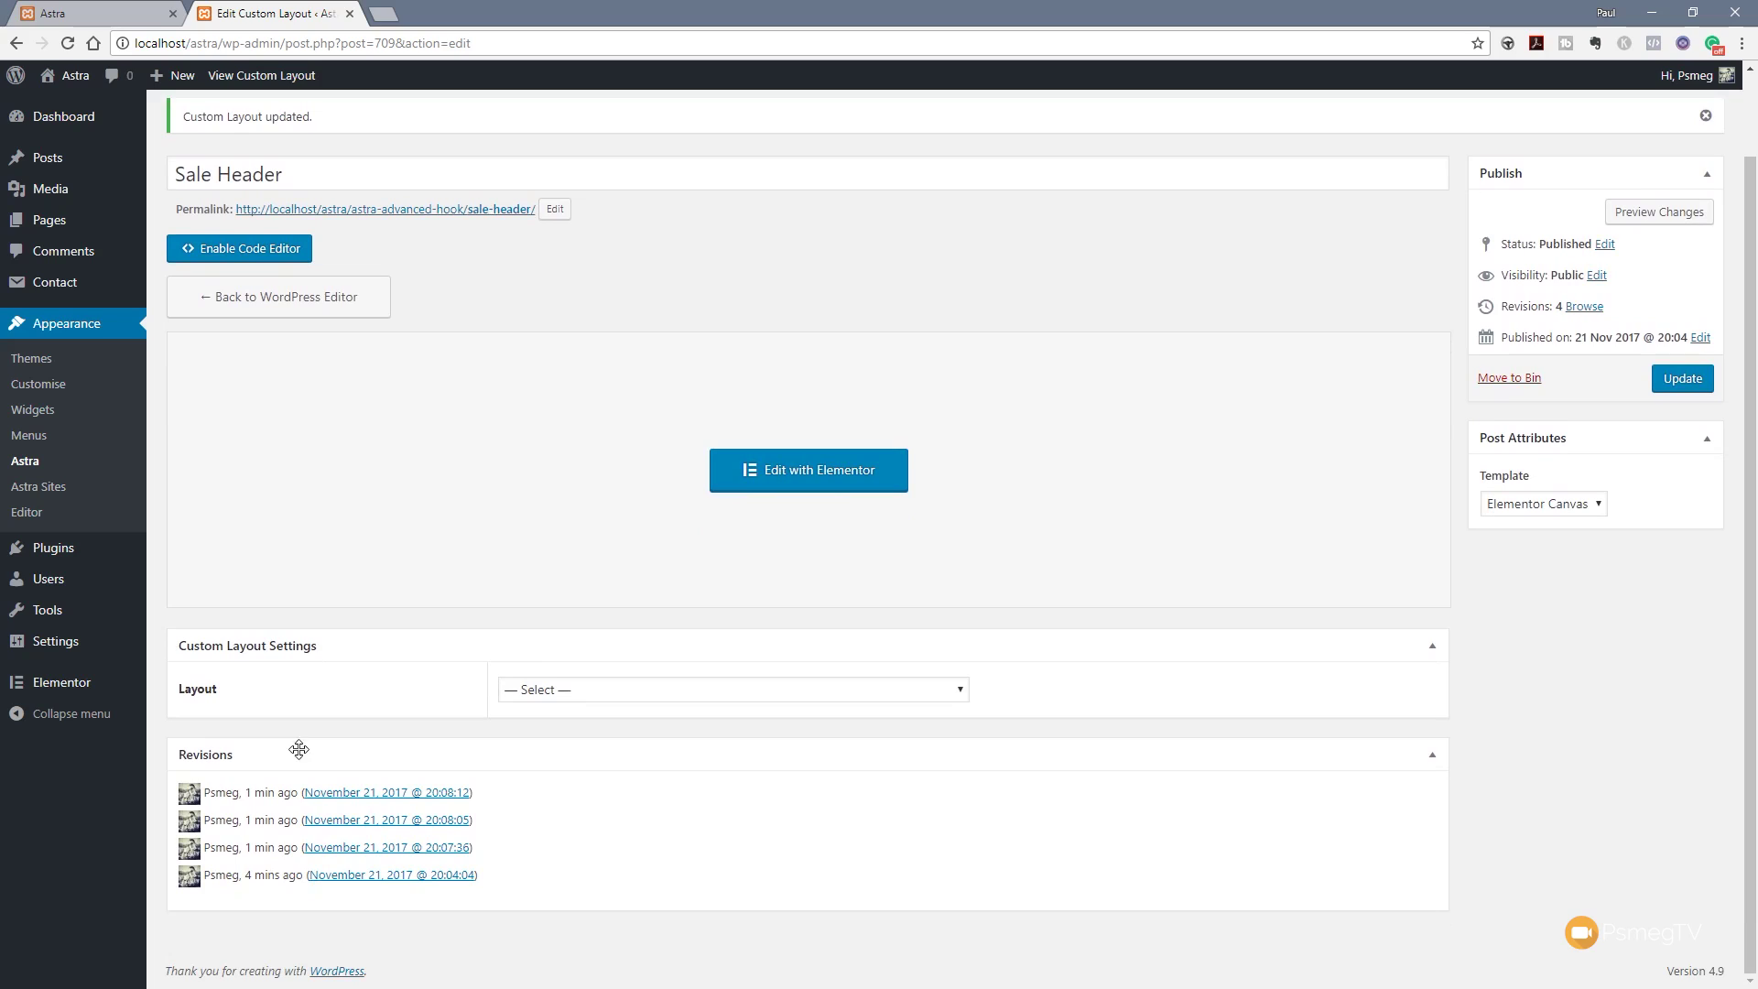
left_click(546, 690)
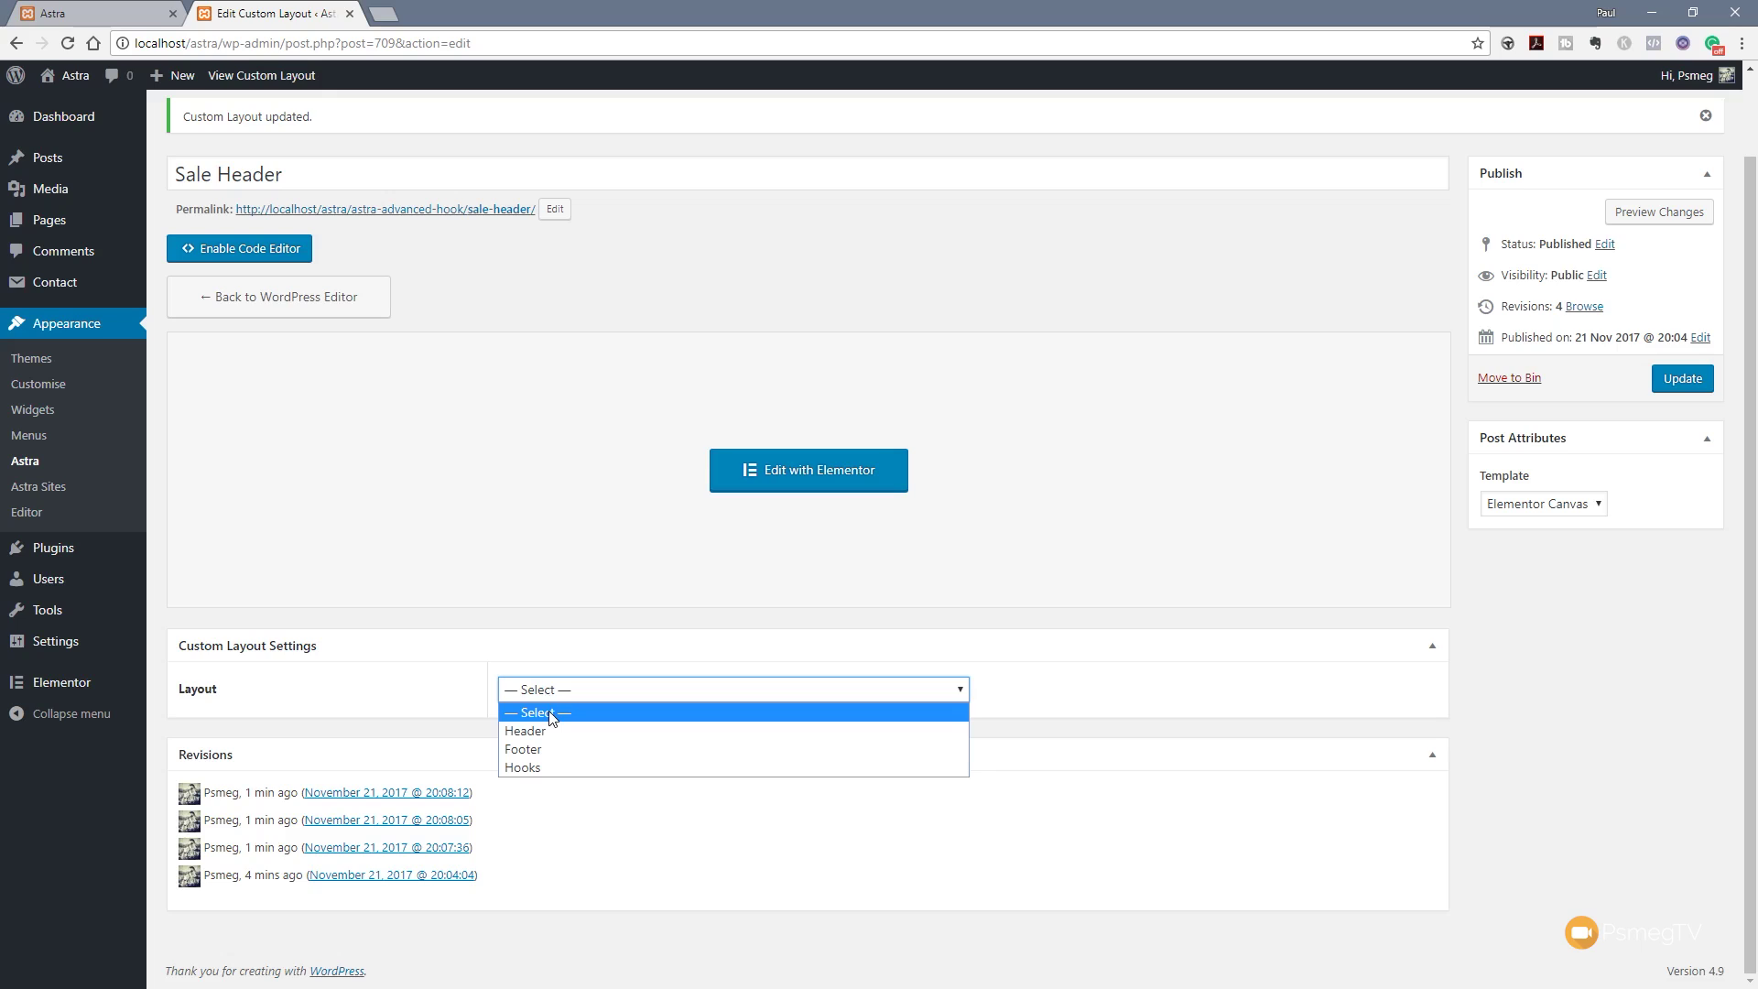
left_click(555, 767)
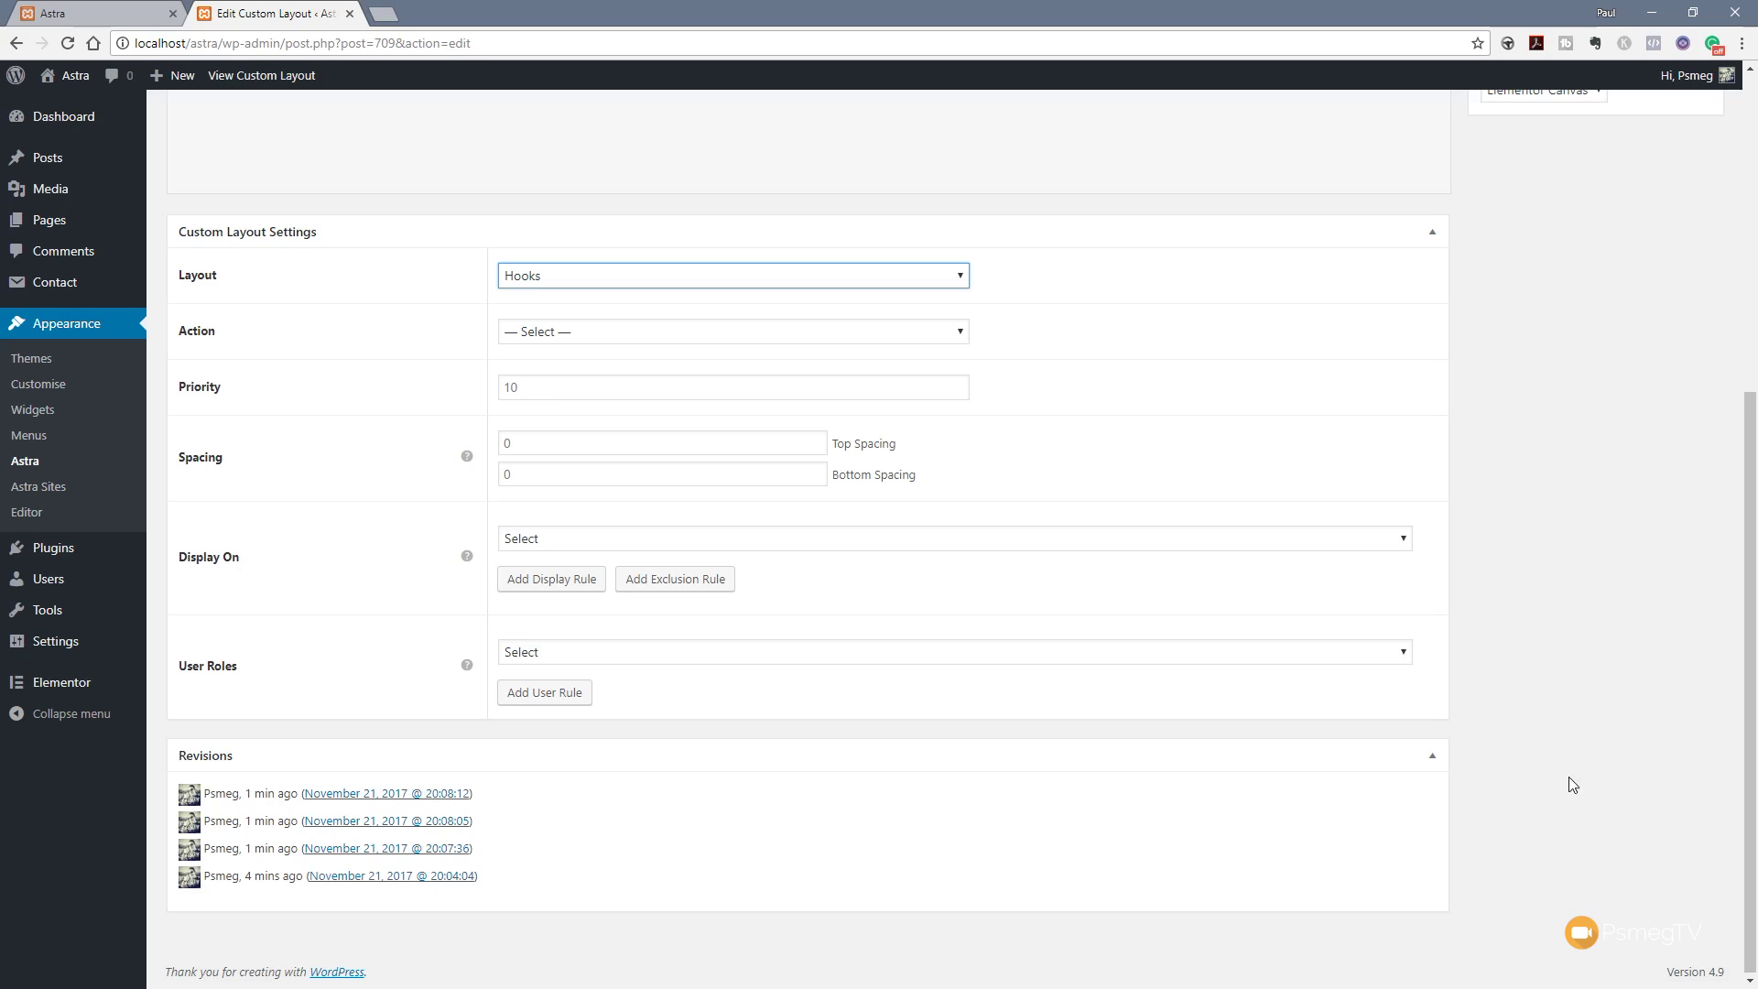
- Open the Action dropdown listing the available hooks for Sale Header
left_click(575, 339)
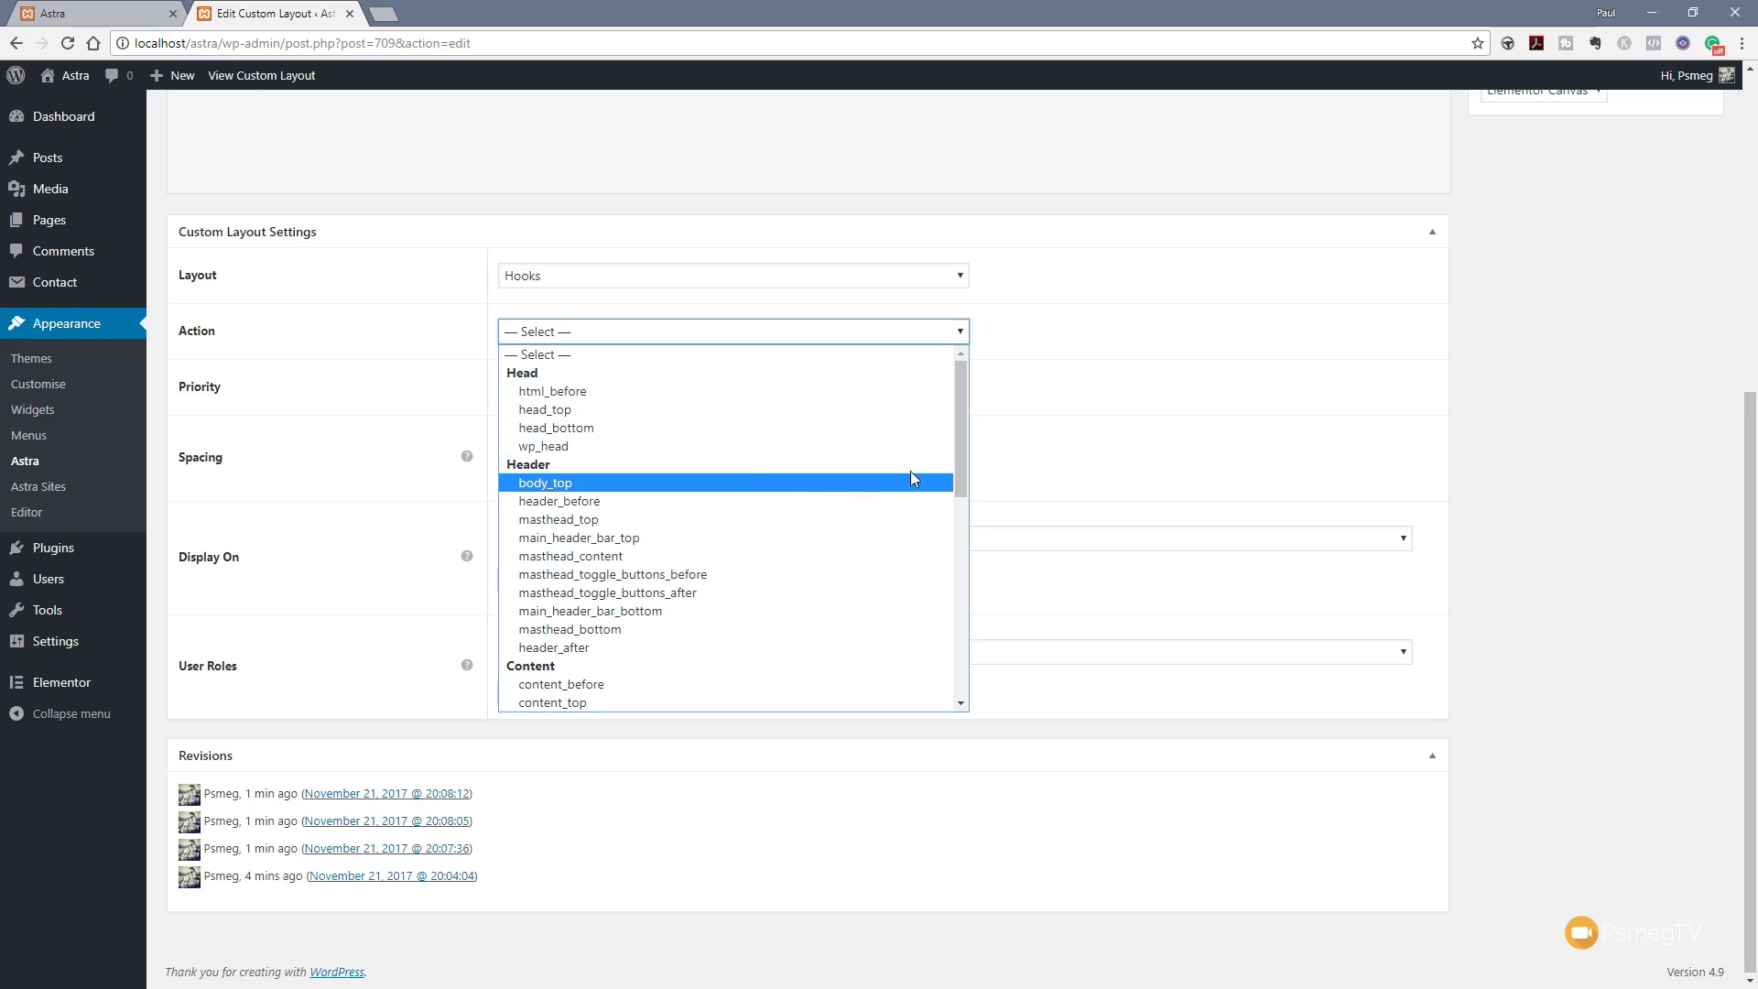
- Hook the Sale Header layout to body_top and set its display location to Entire Website
mouse_move(959, 473)
left_mouse_down()
mouse_move(973, 681)
mouse_move(989, 491)
left_mouse_up()
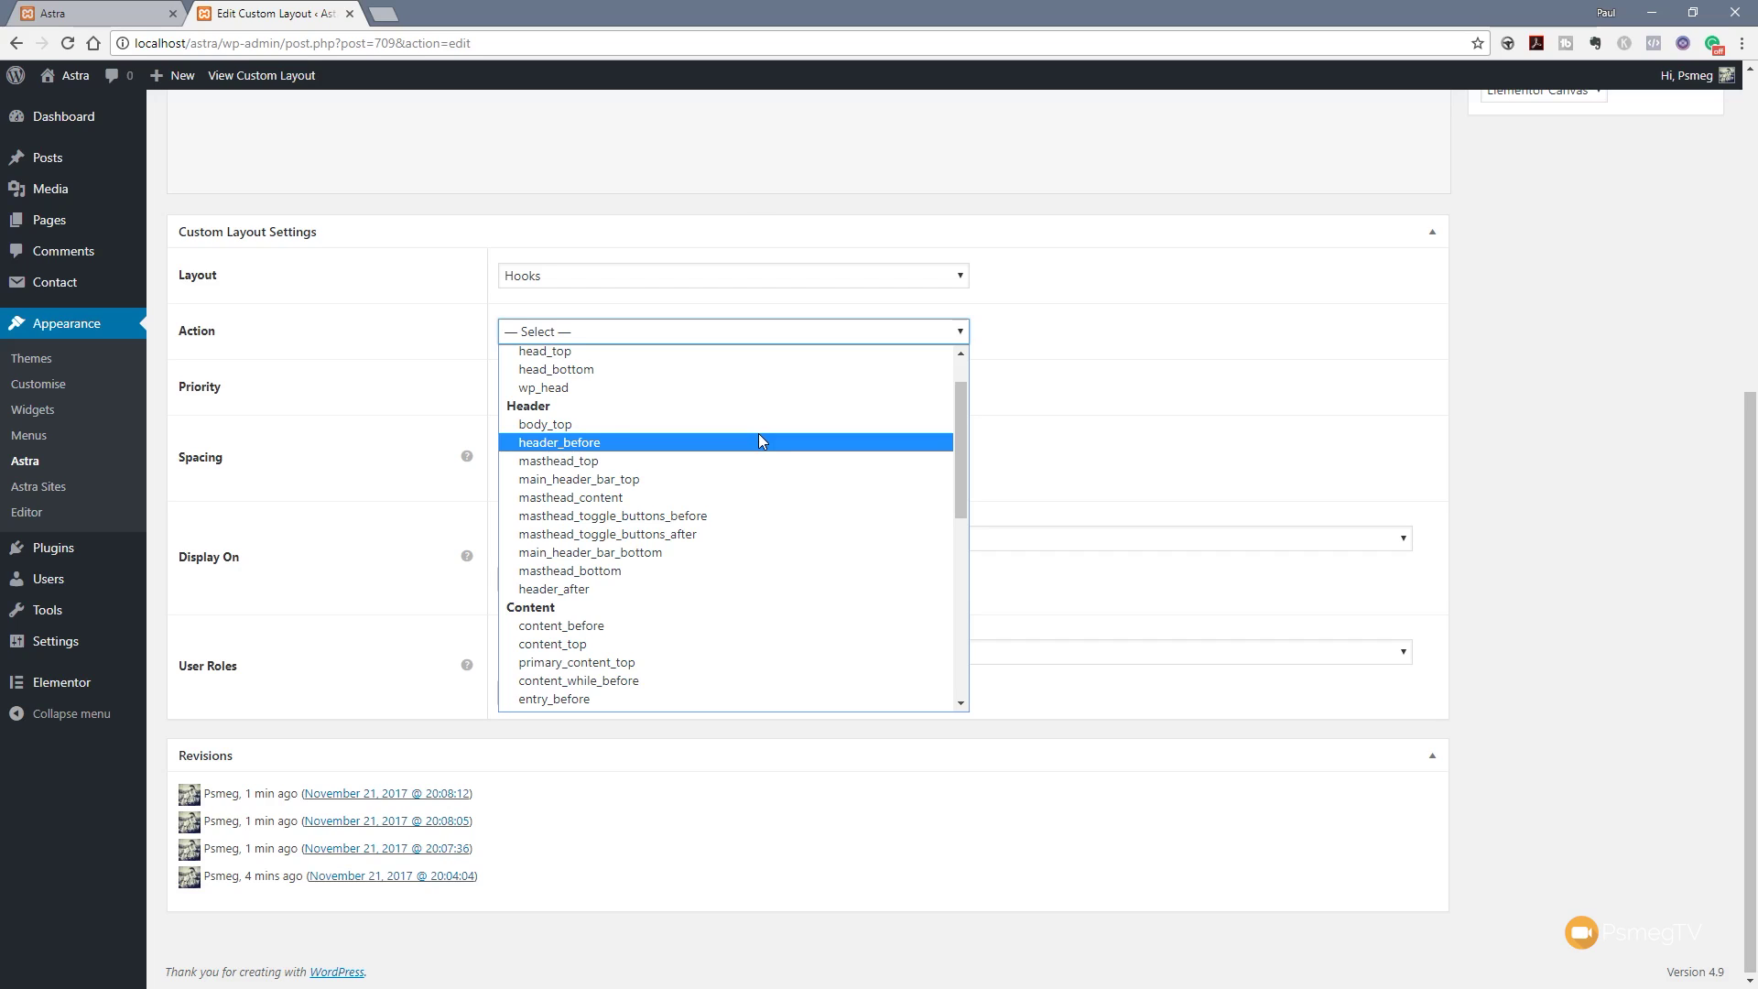
left_click(569, 425)
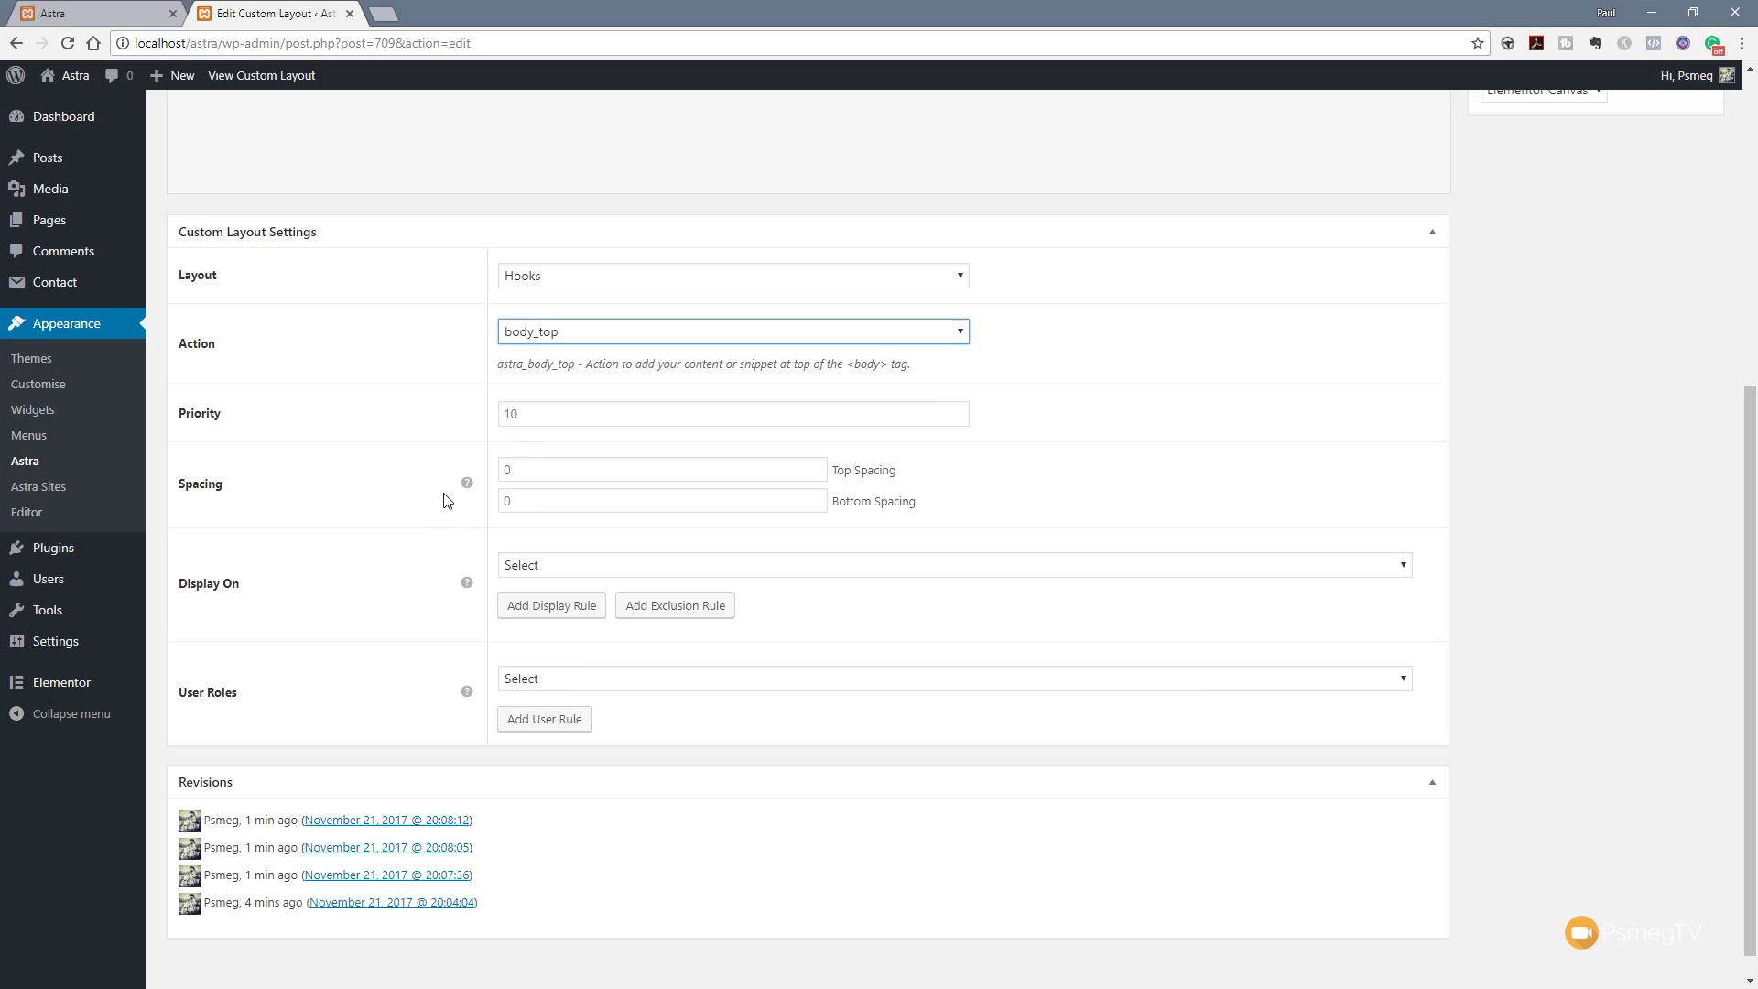
mouse_move(469, 485)
left_click(809, 567)
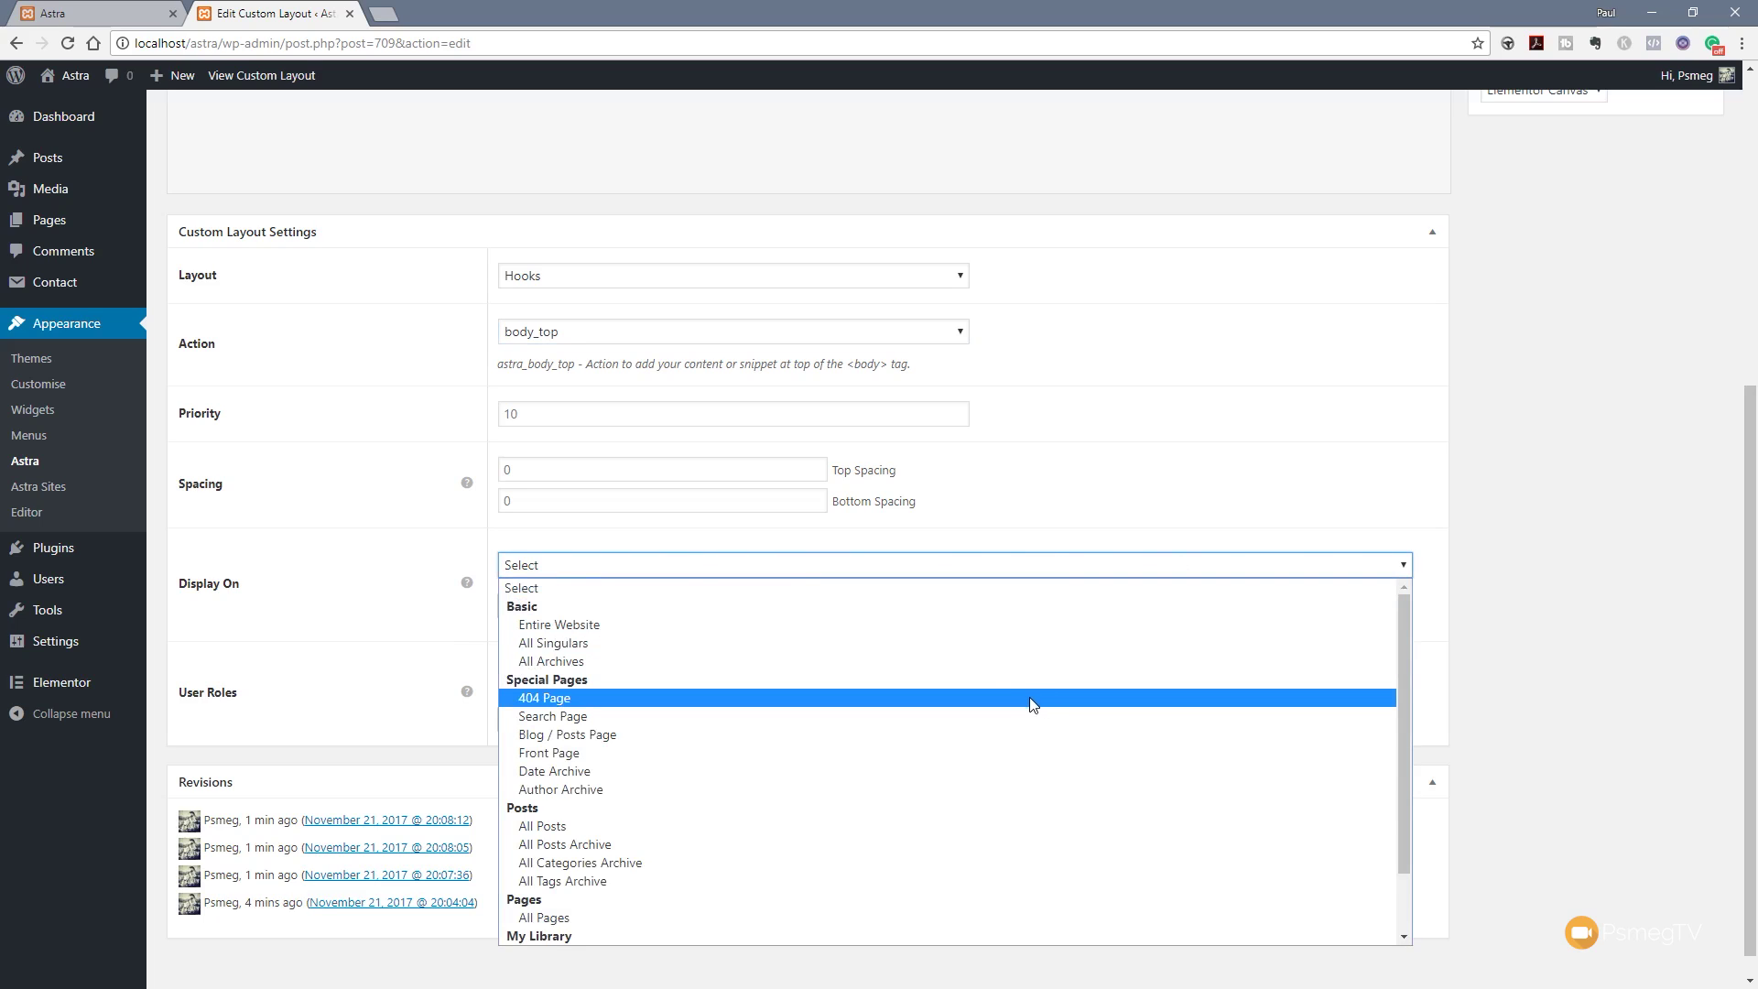
mouse_move(1404, 650)
left_mouse_down()
mouse_move(1408, 682)
mouse_move(1405, 651)
left_mouse_up()
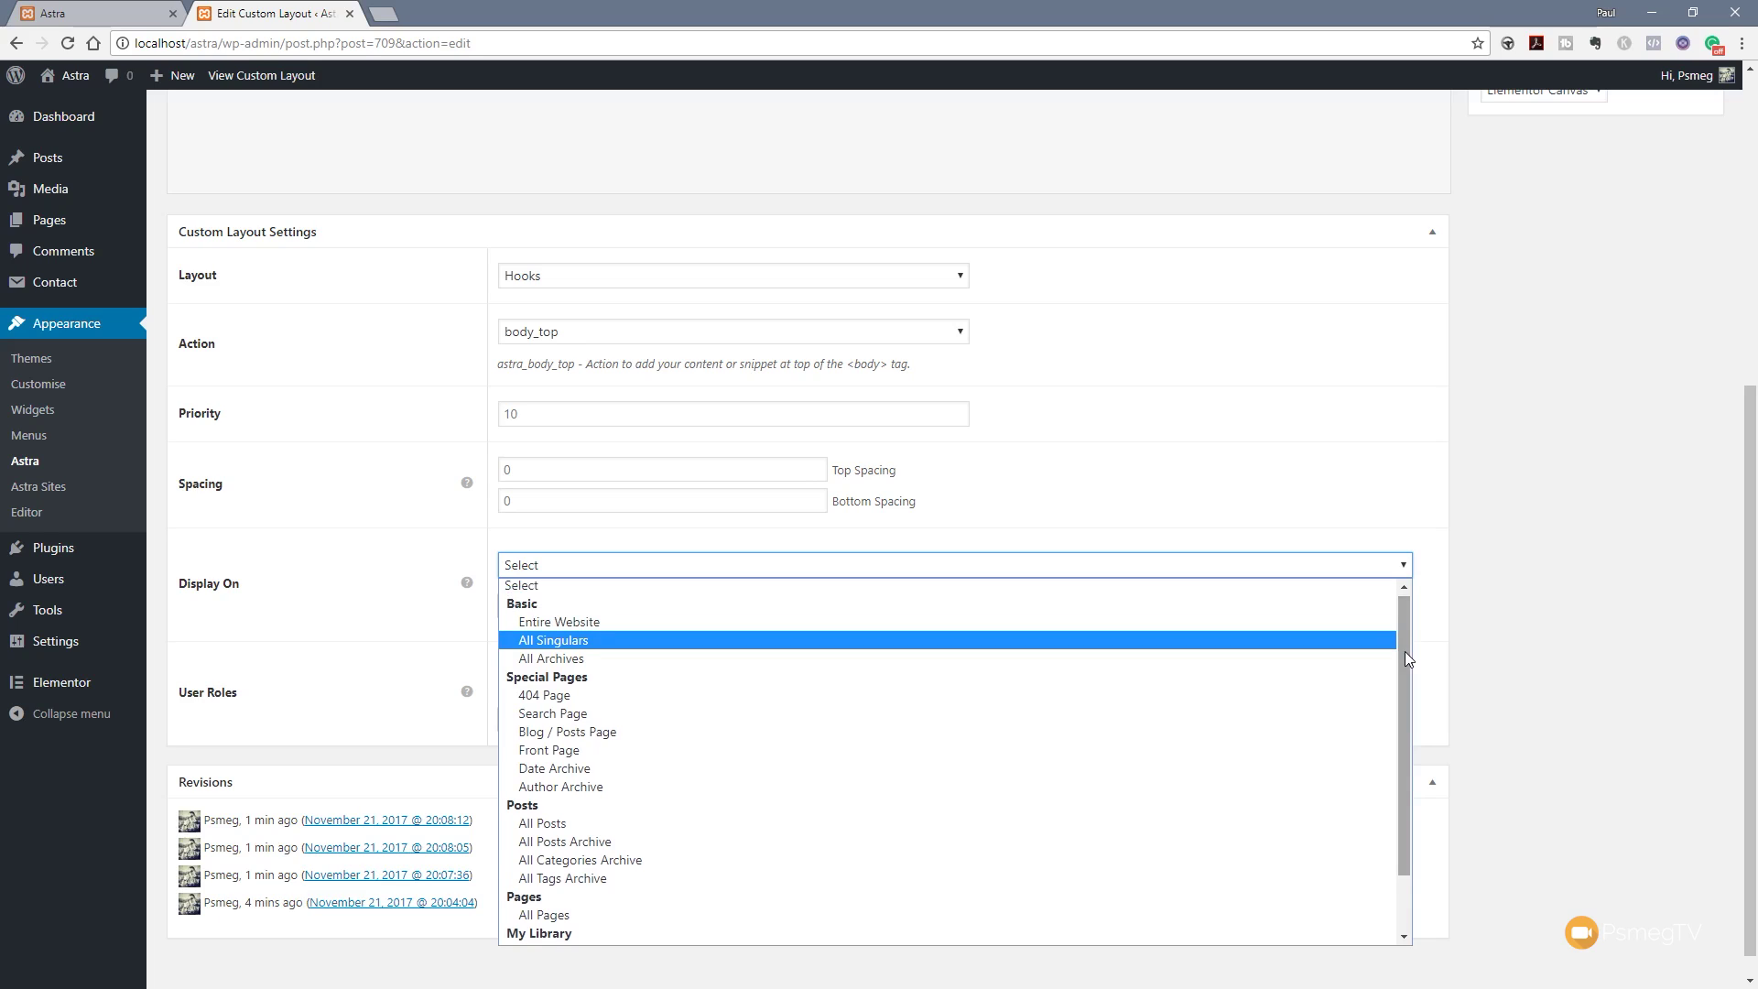
left_click_drag(1404, 651, 1416, 713)
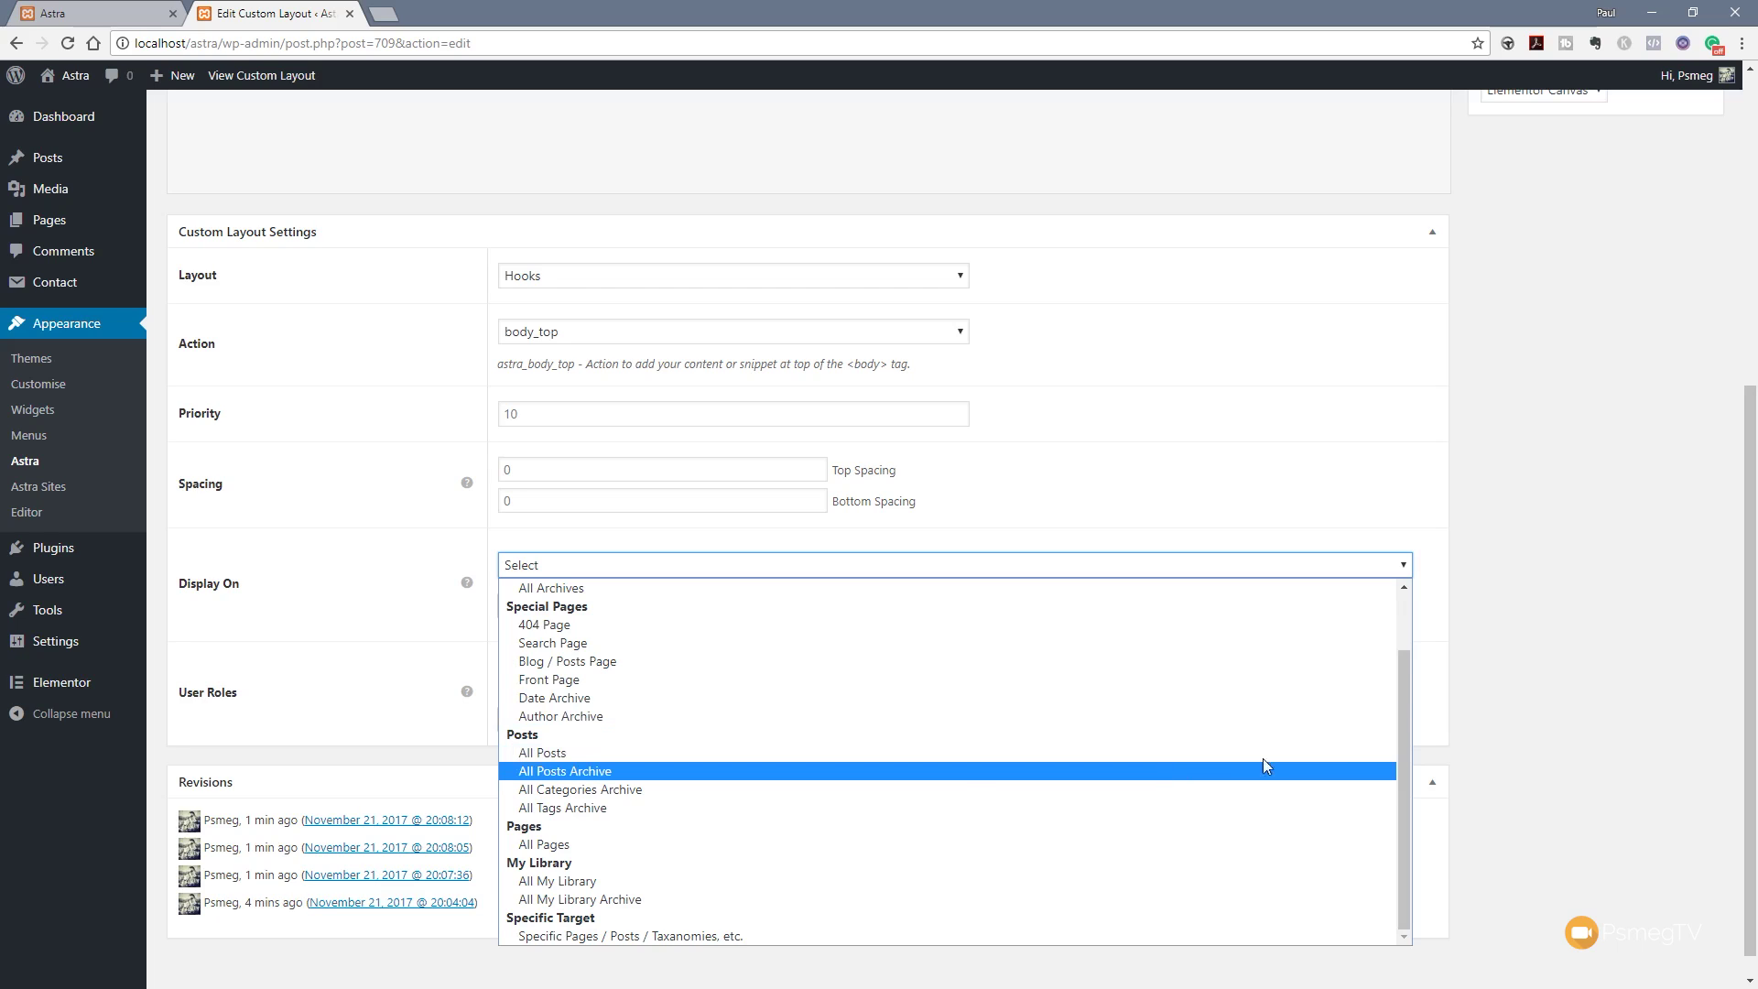
scroll(1404, 701, "up", 3)
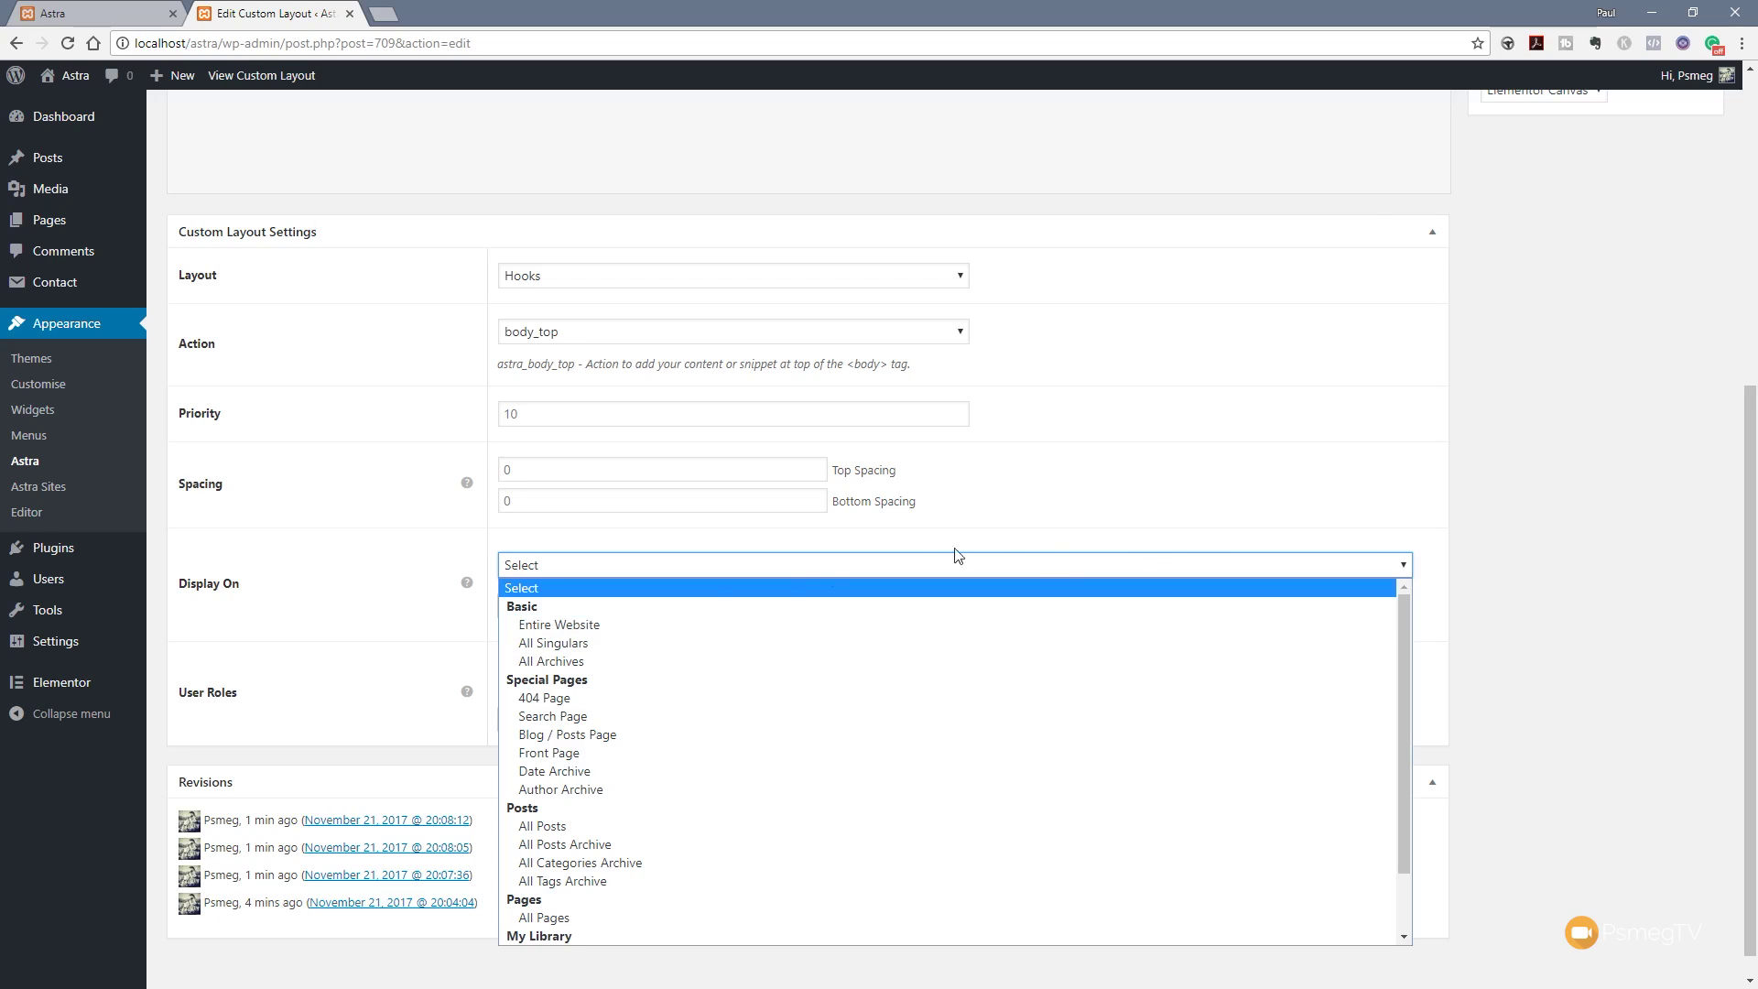
left_click(586, 630)
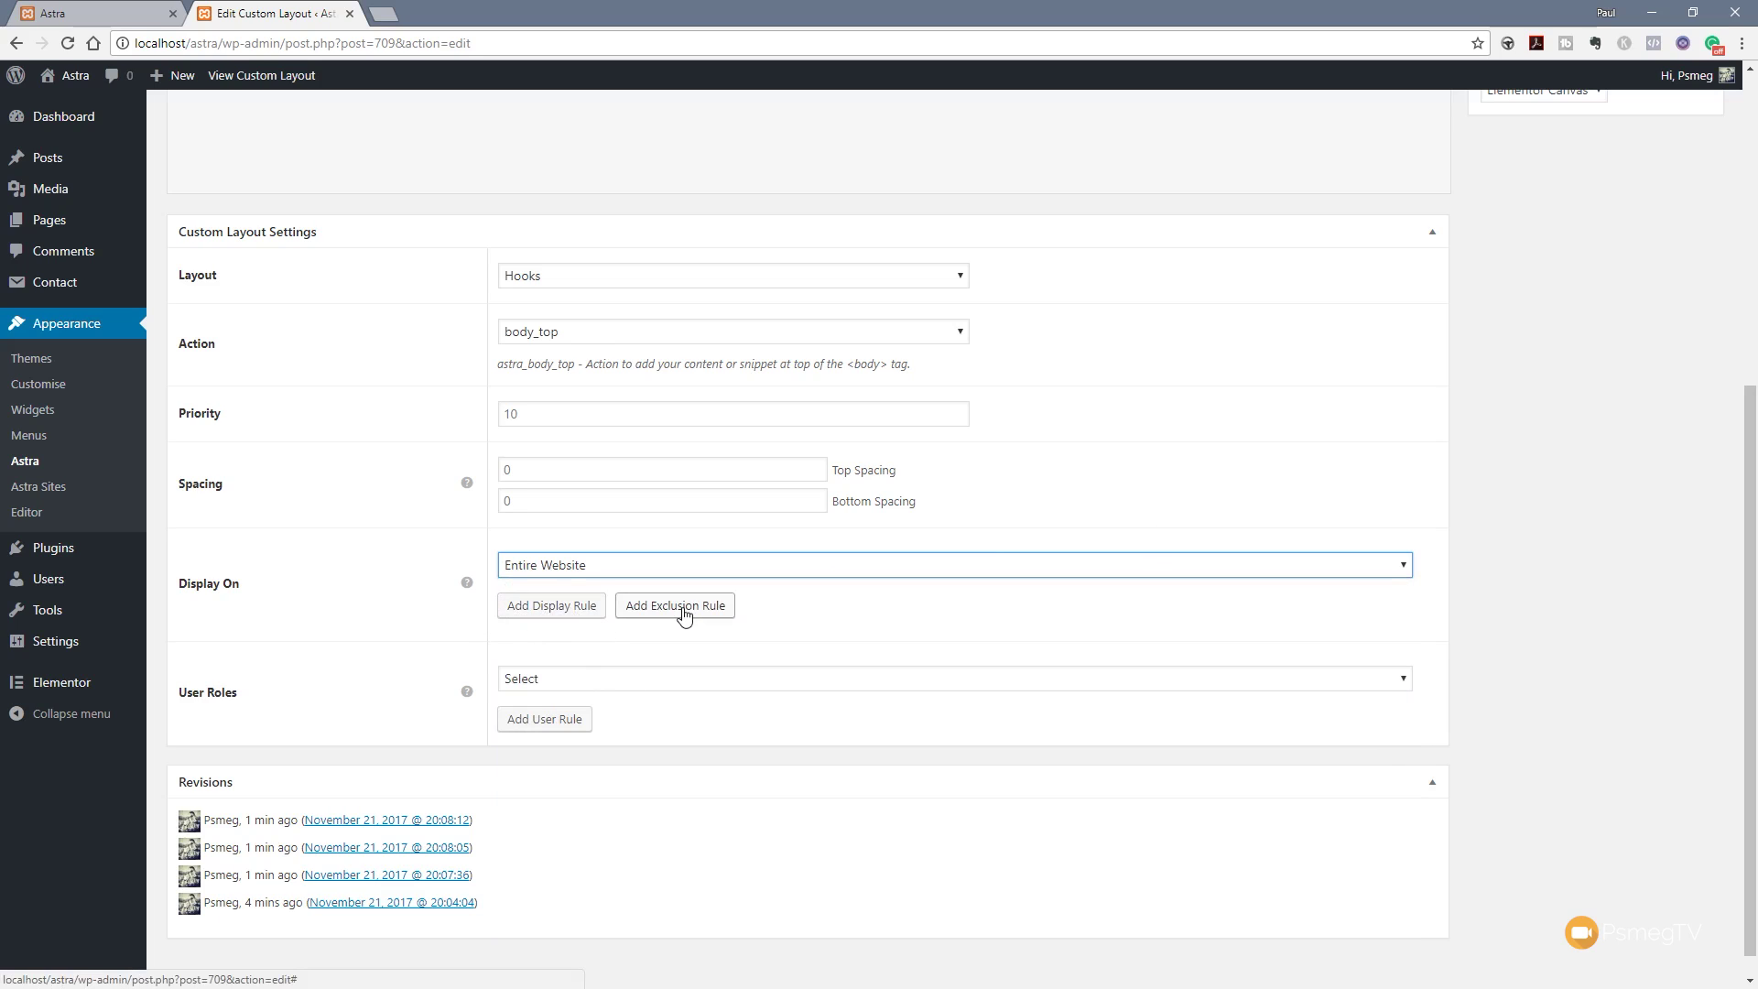
left_click(584, 609)
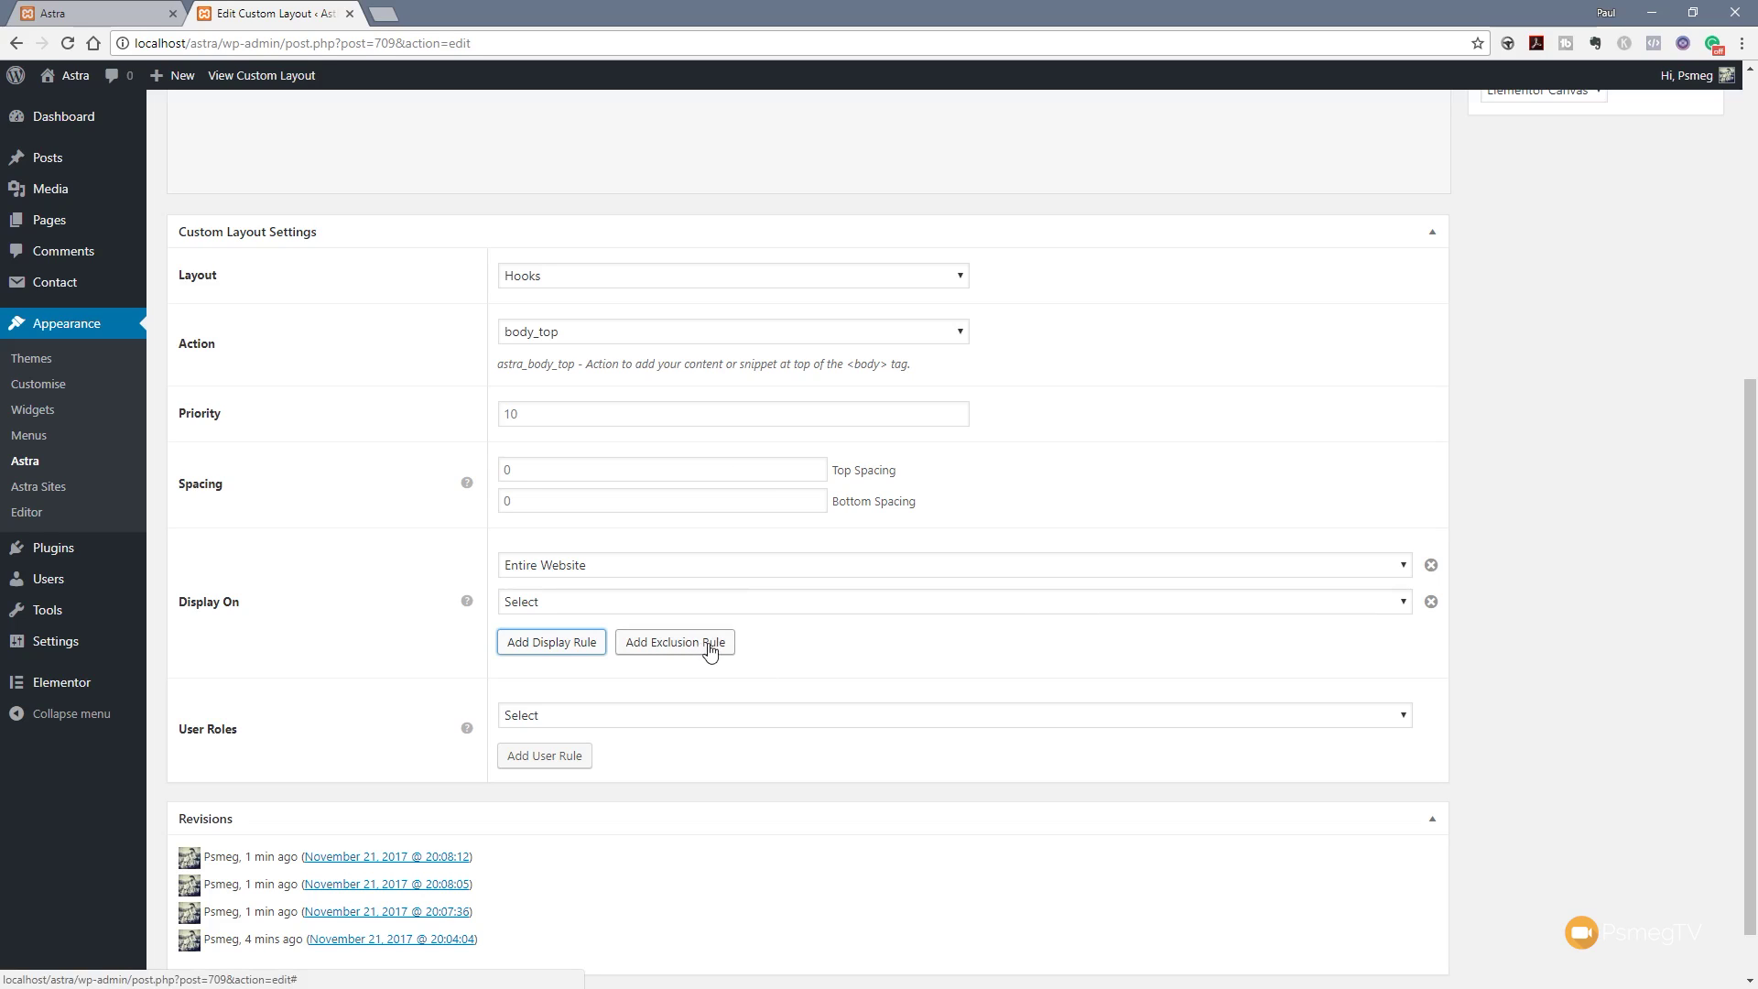
left_click(1432, 602)
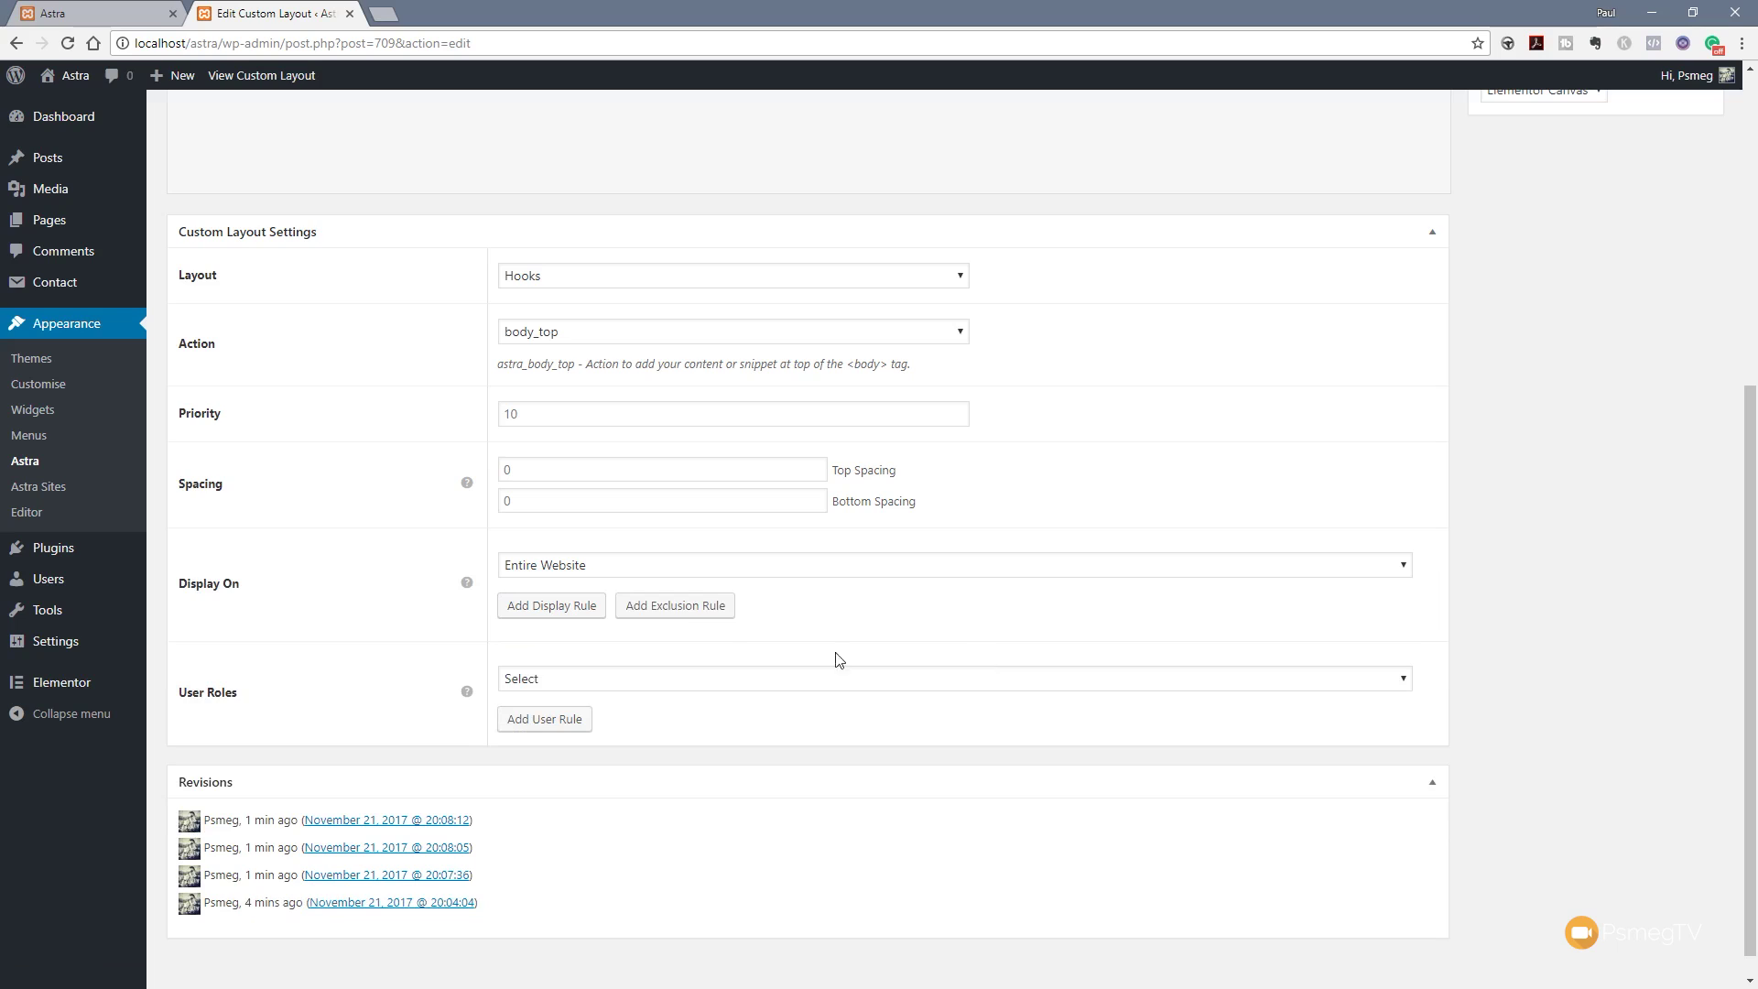
left_click(678, 607)
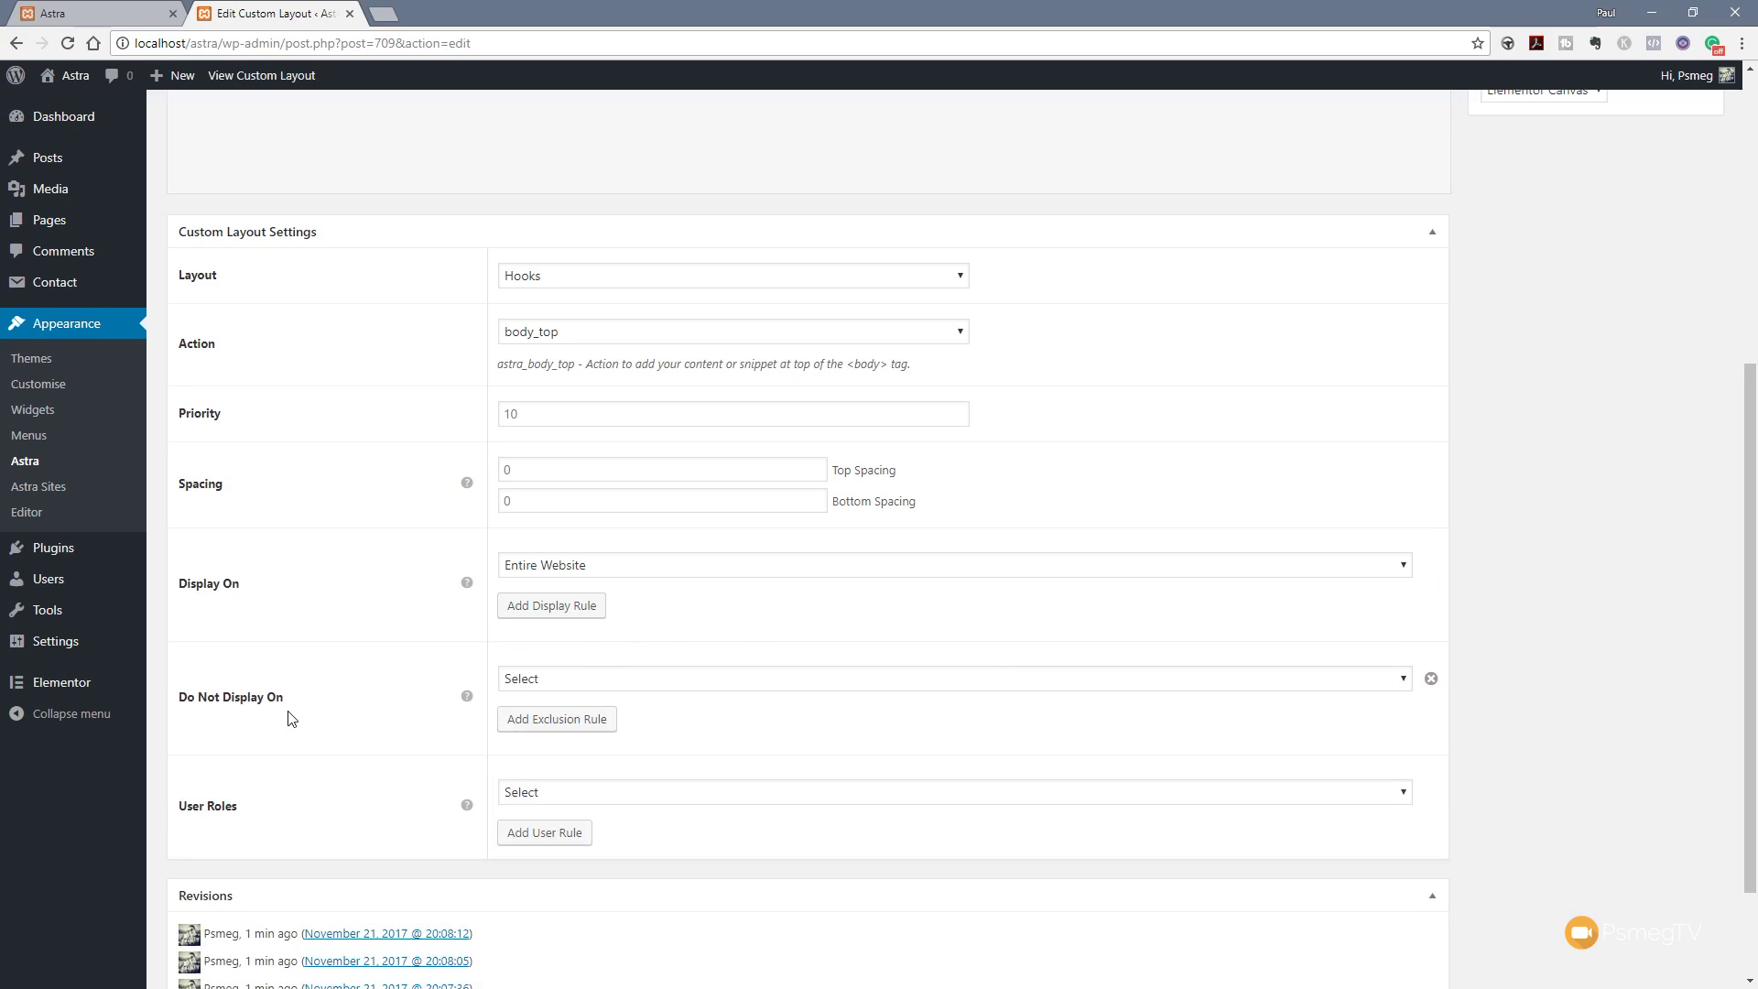
left_click(529, 682)
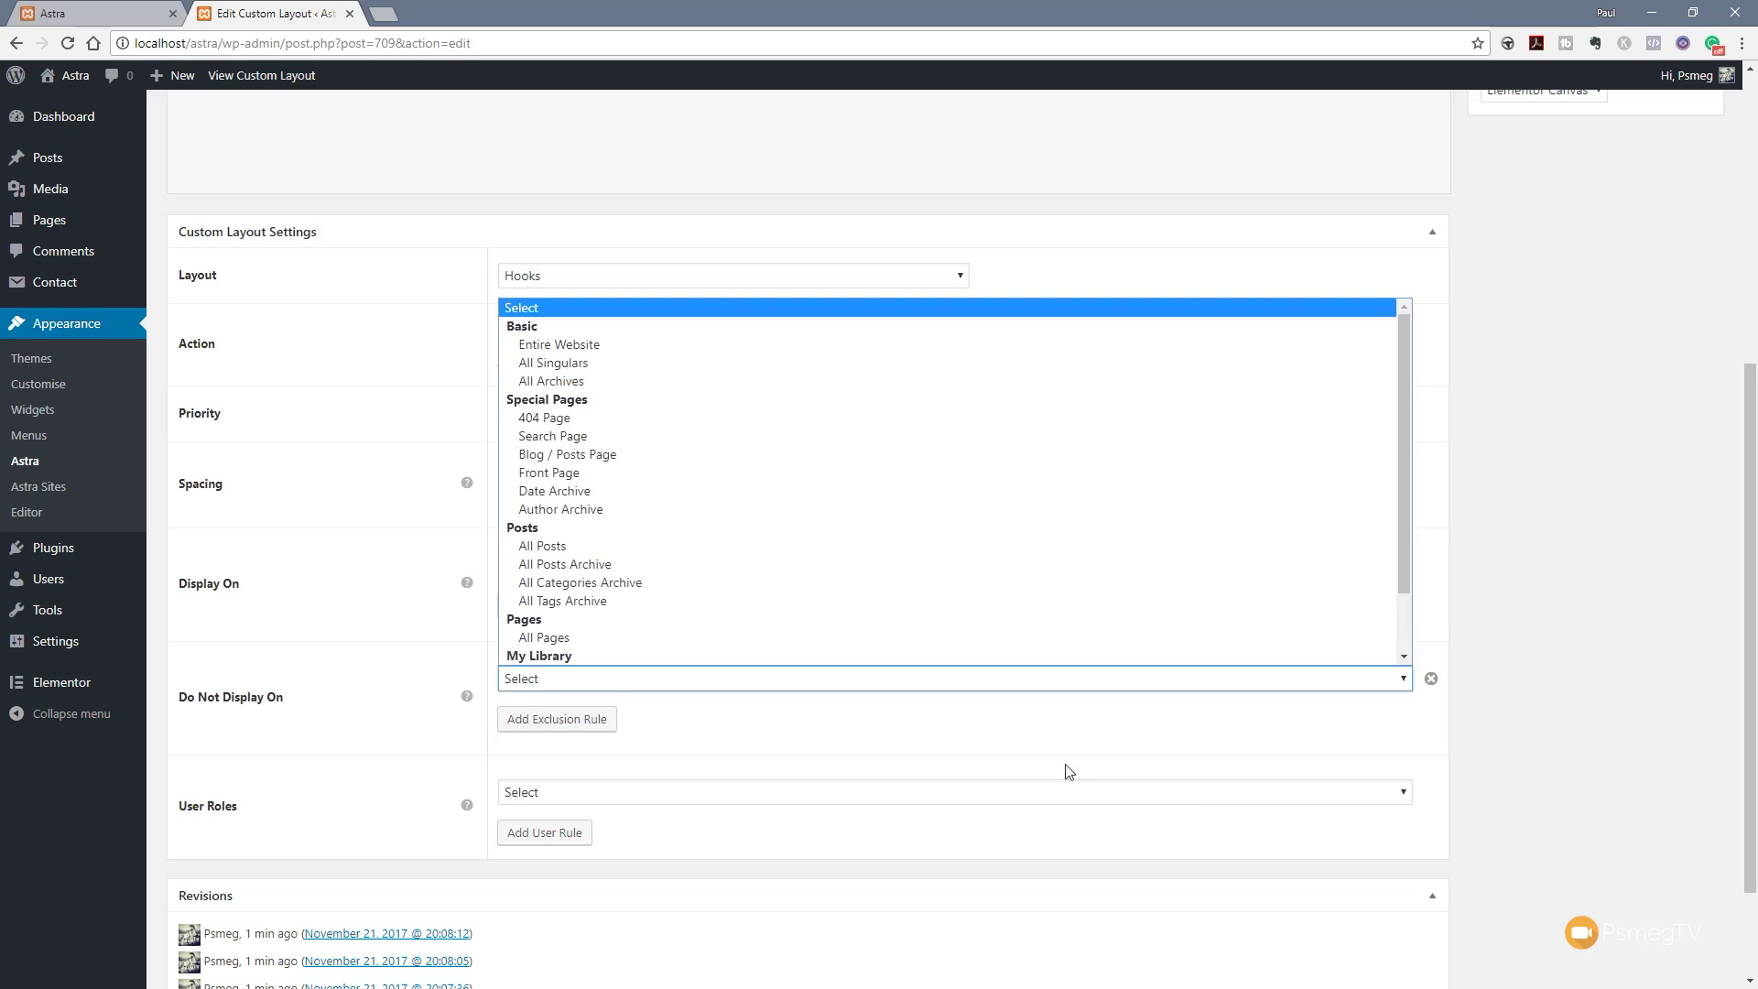
left_click(1168, 754)
left_click(1430, 679)
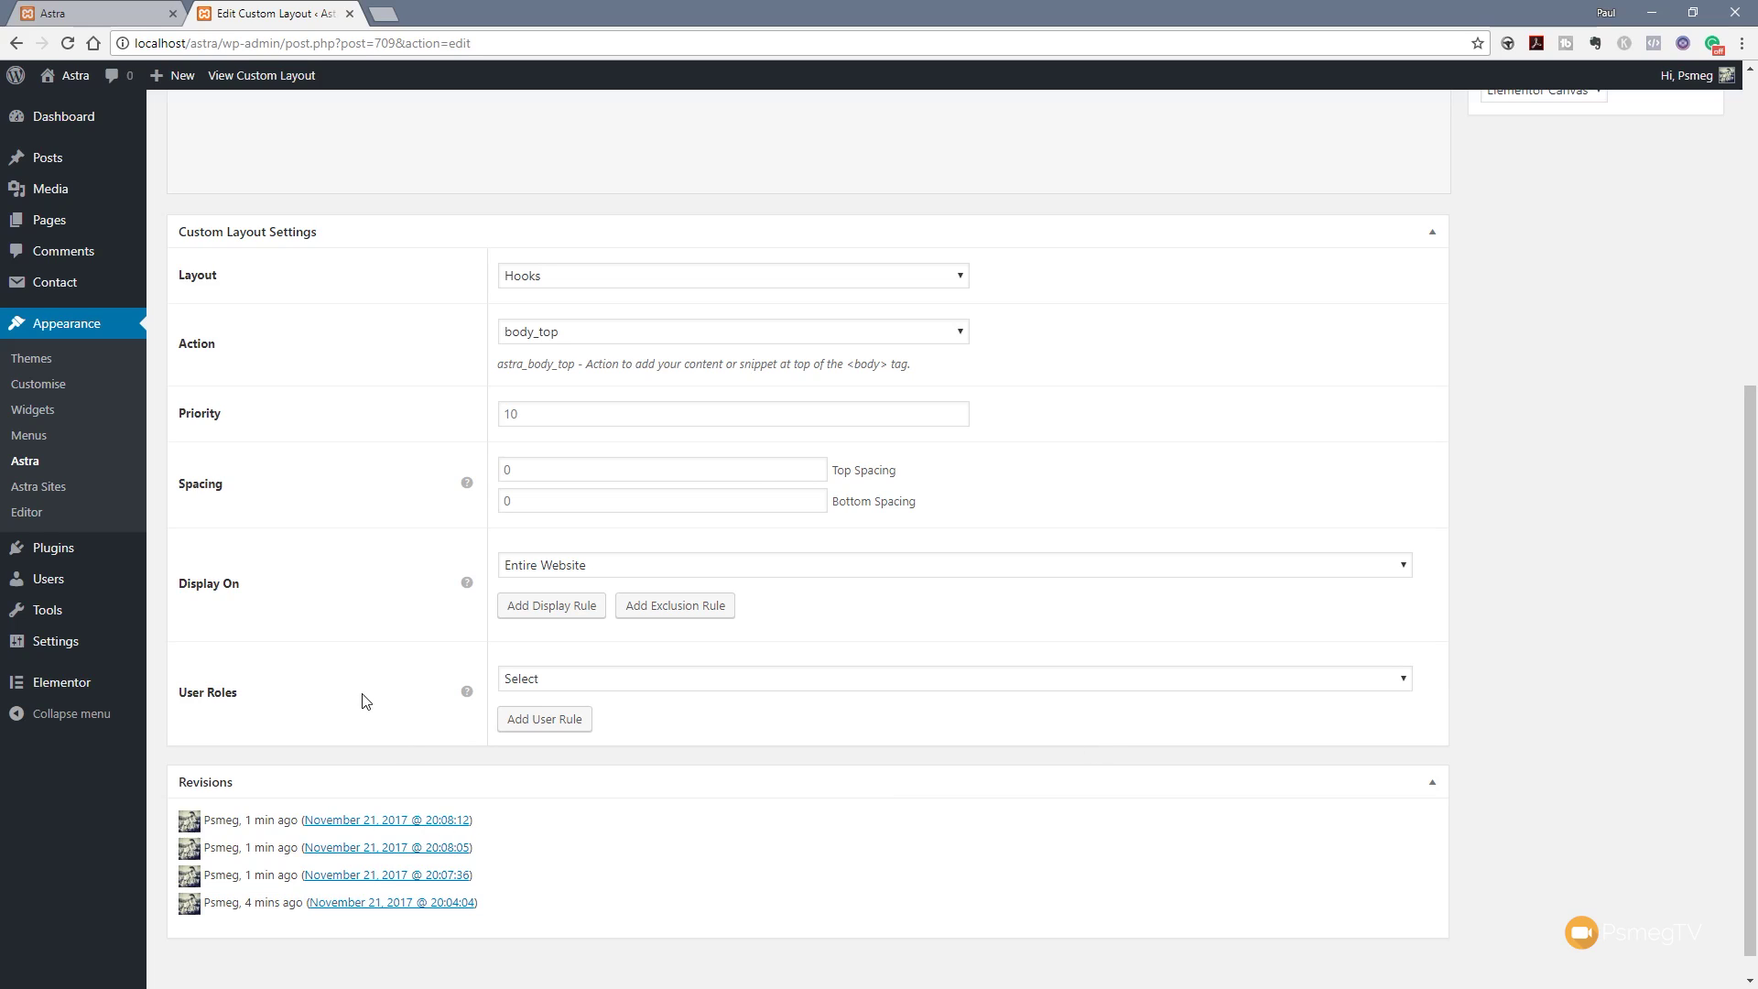
left_click(593, 683)
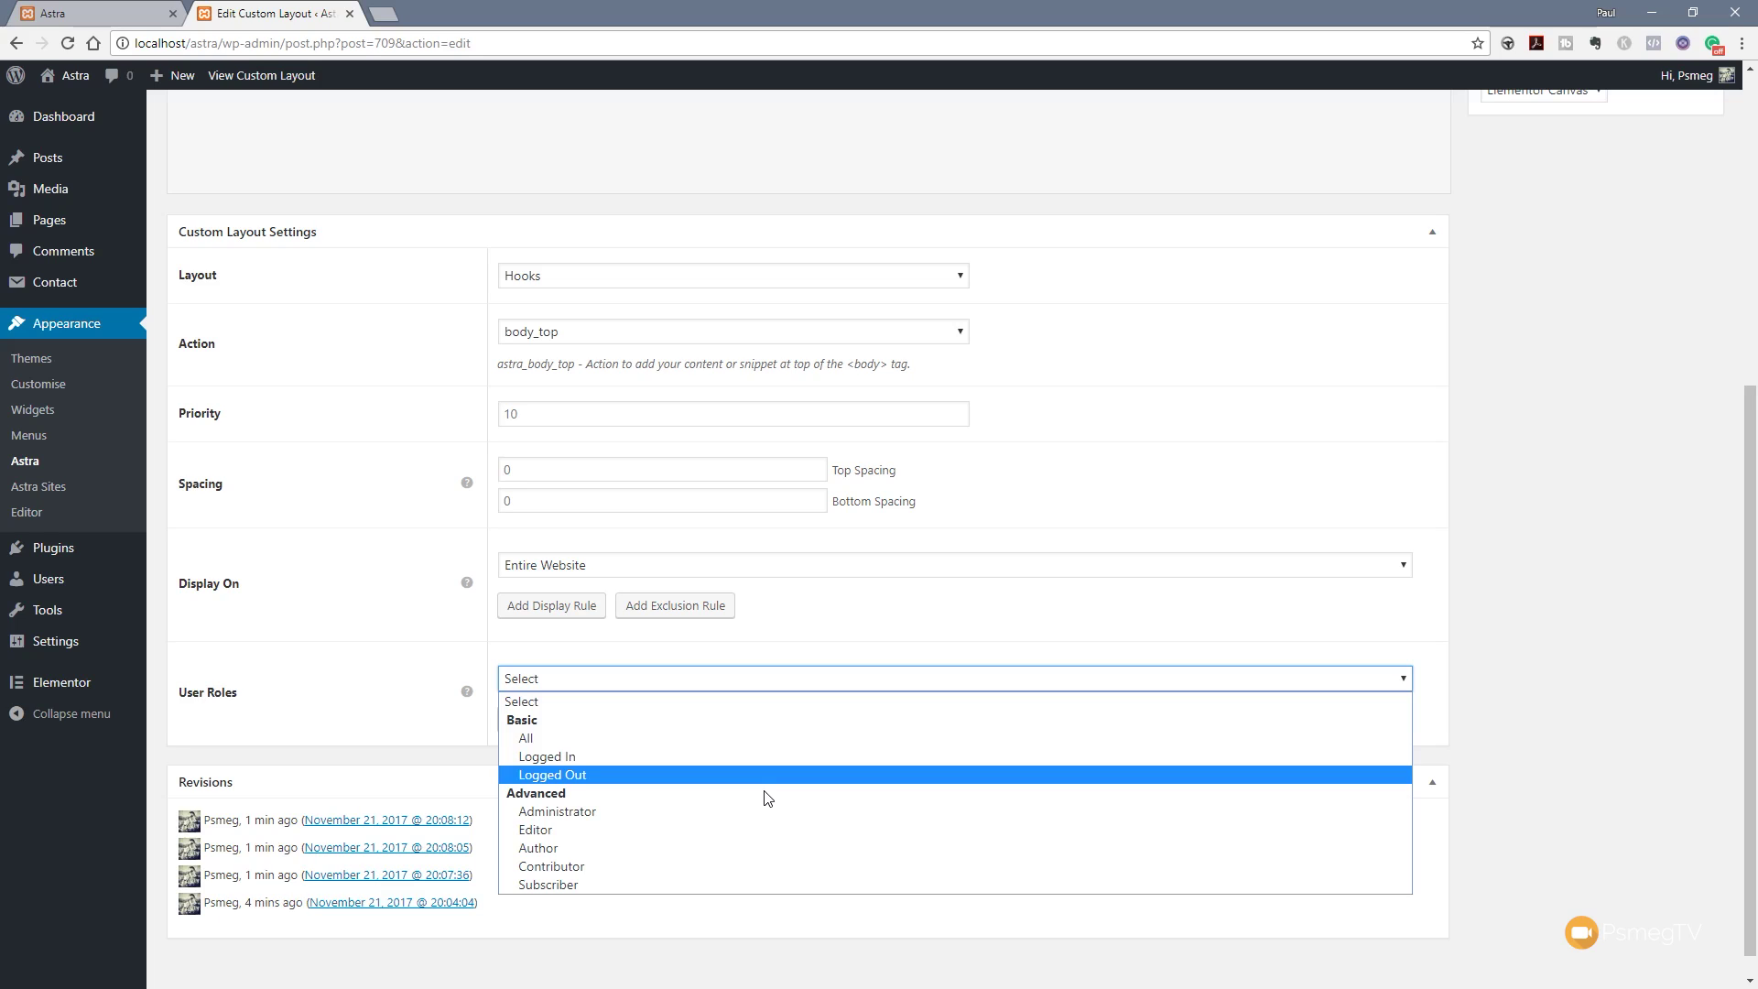
left_click(1522, 694)
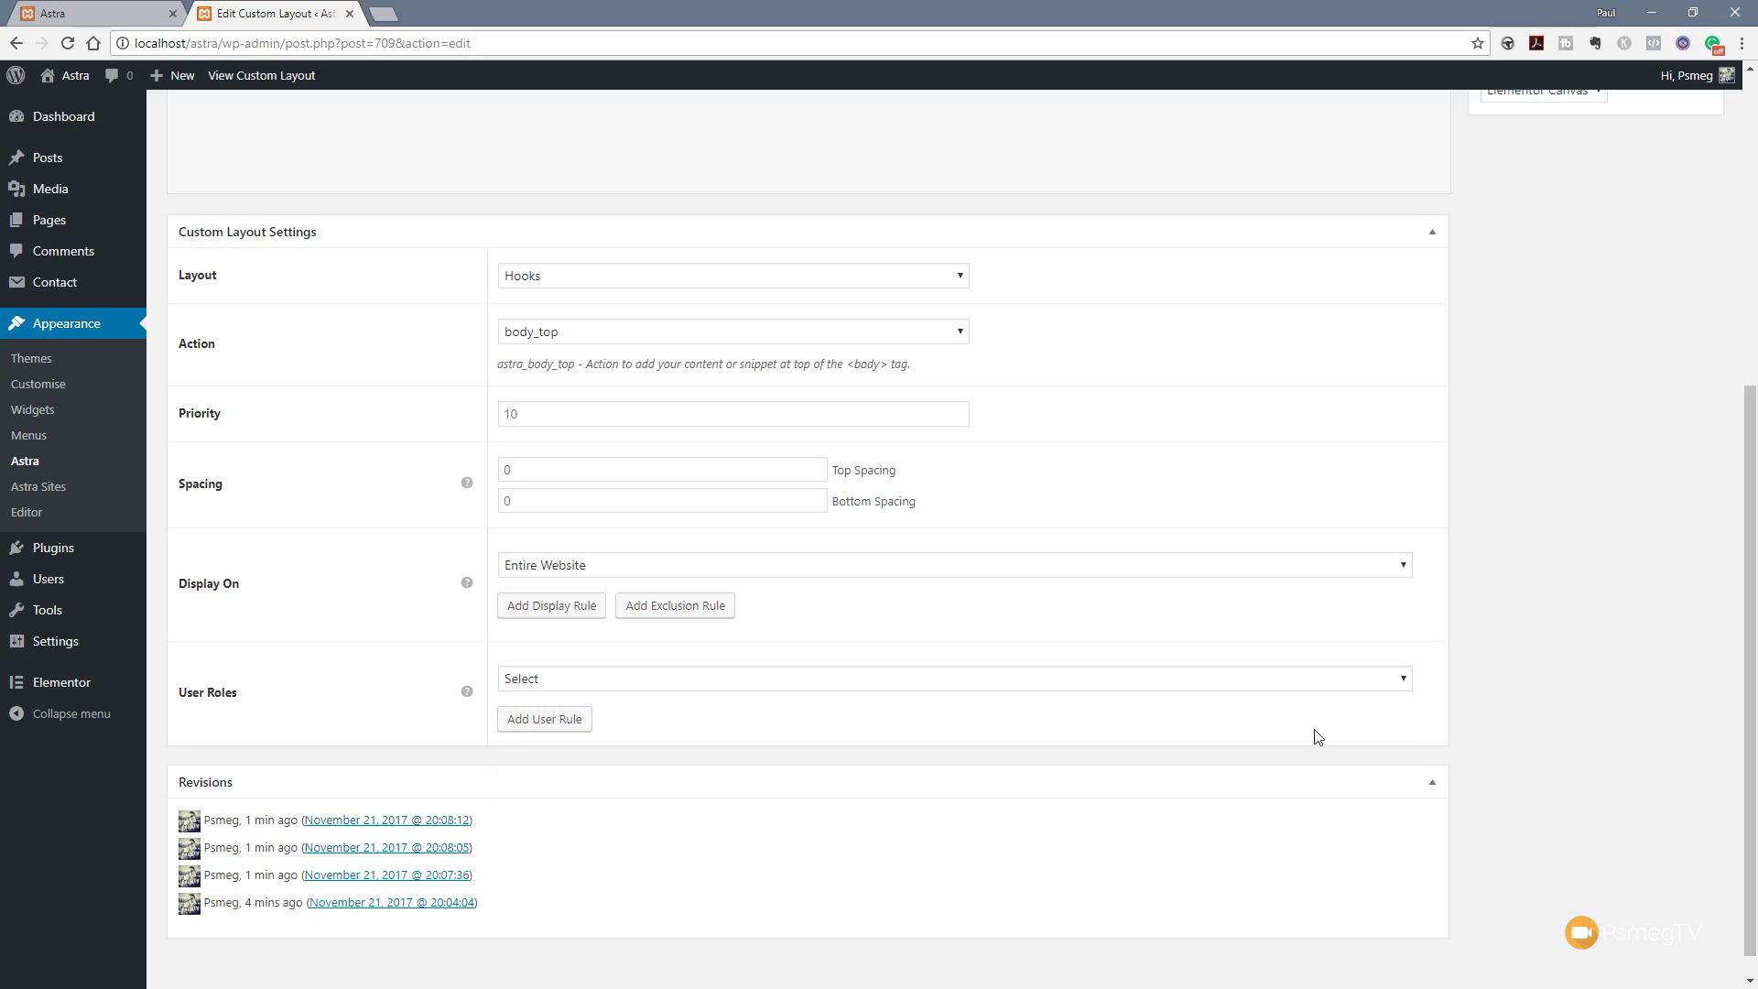
left_click(554, 721)
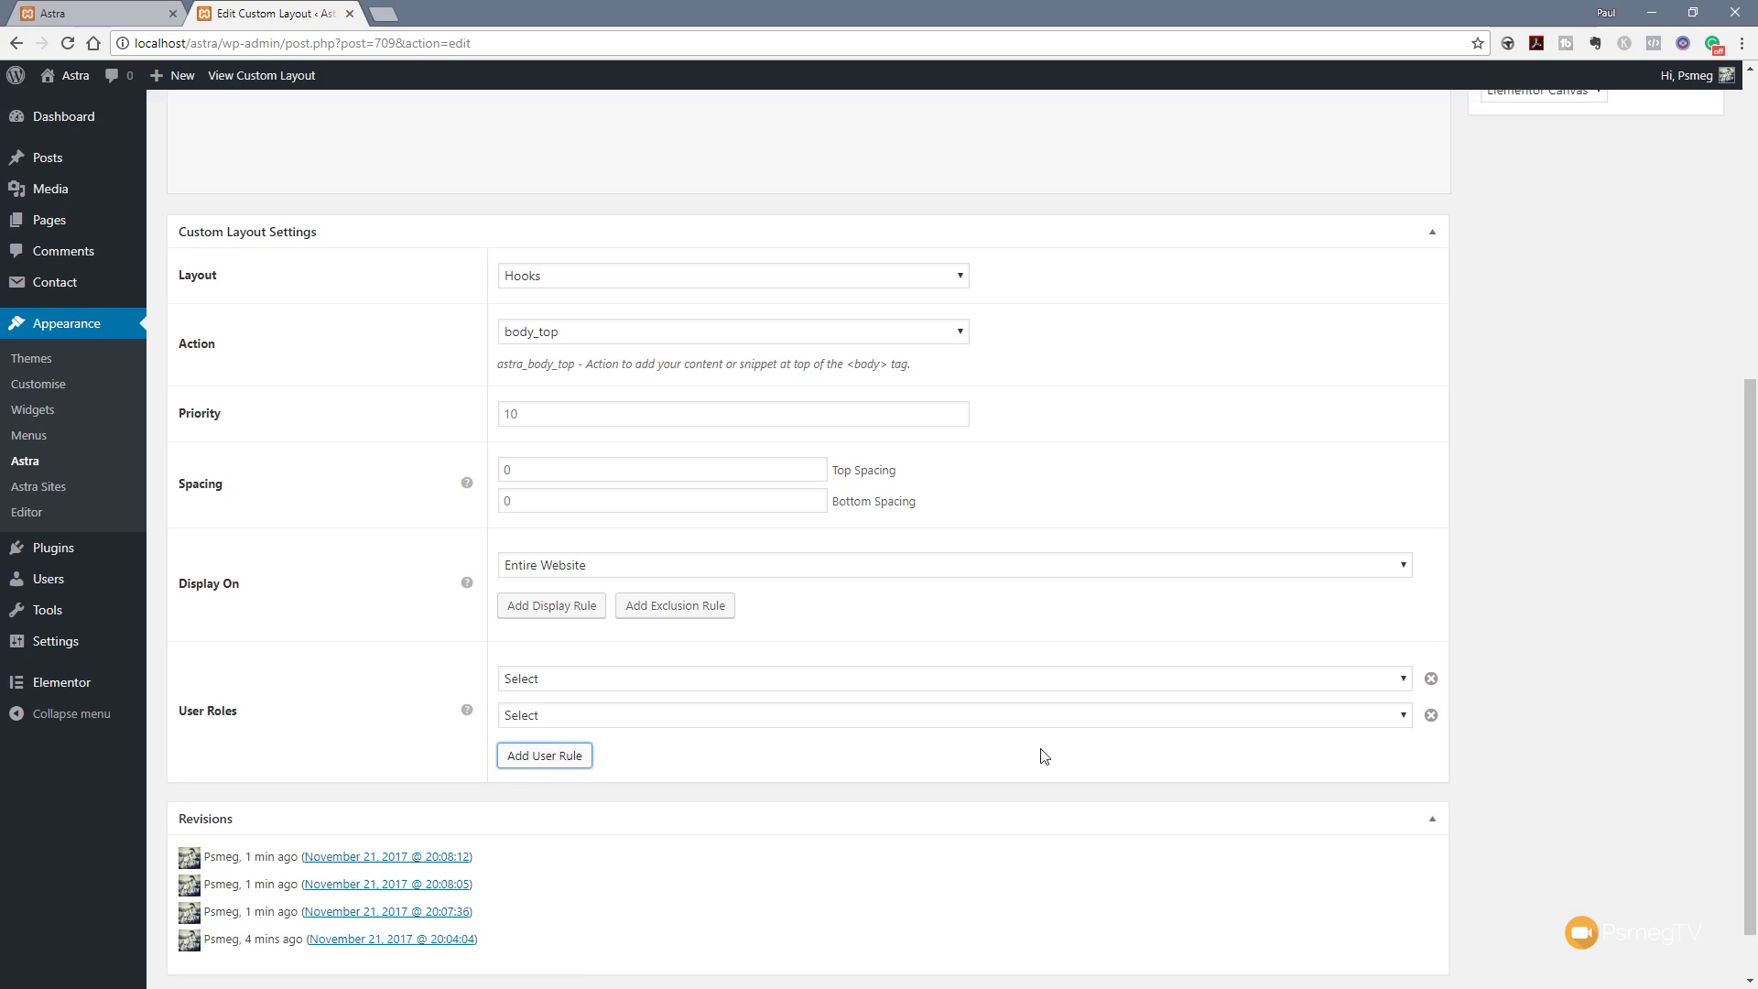
left_click(1430, 715)
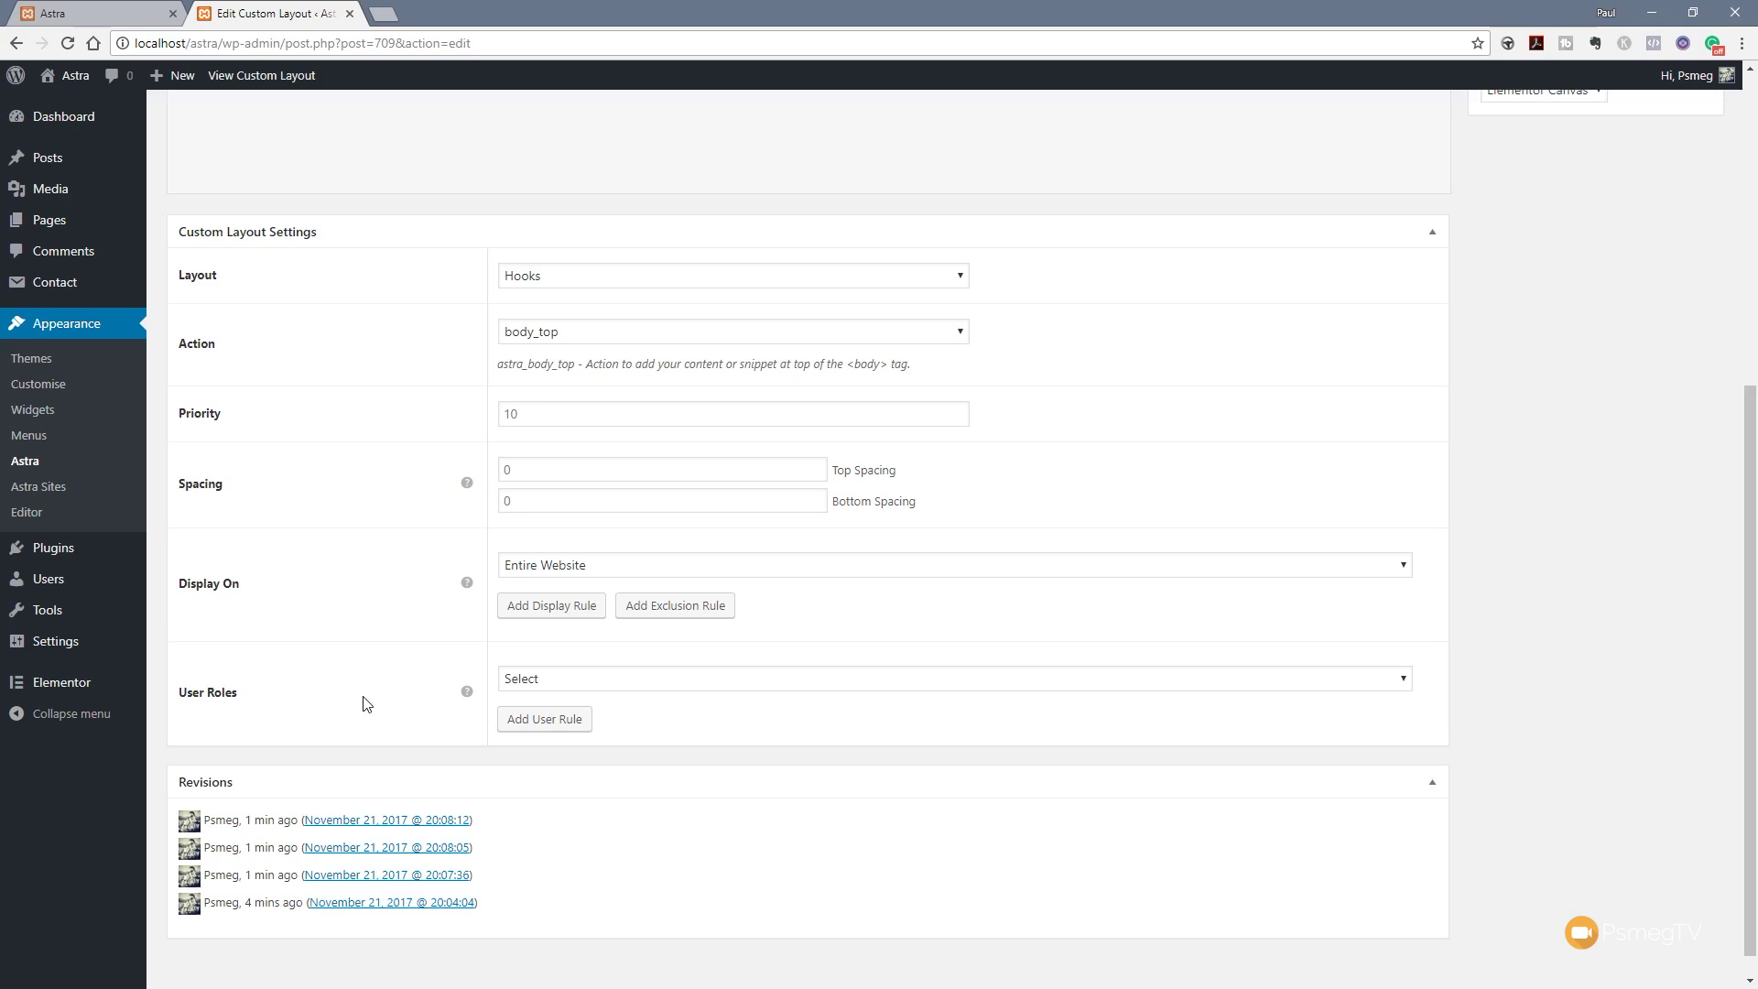
- Set the Sale Header's User Roles to All and update the layout
left_click(574, 684)
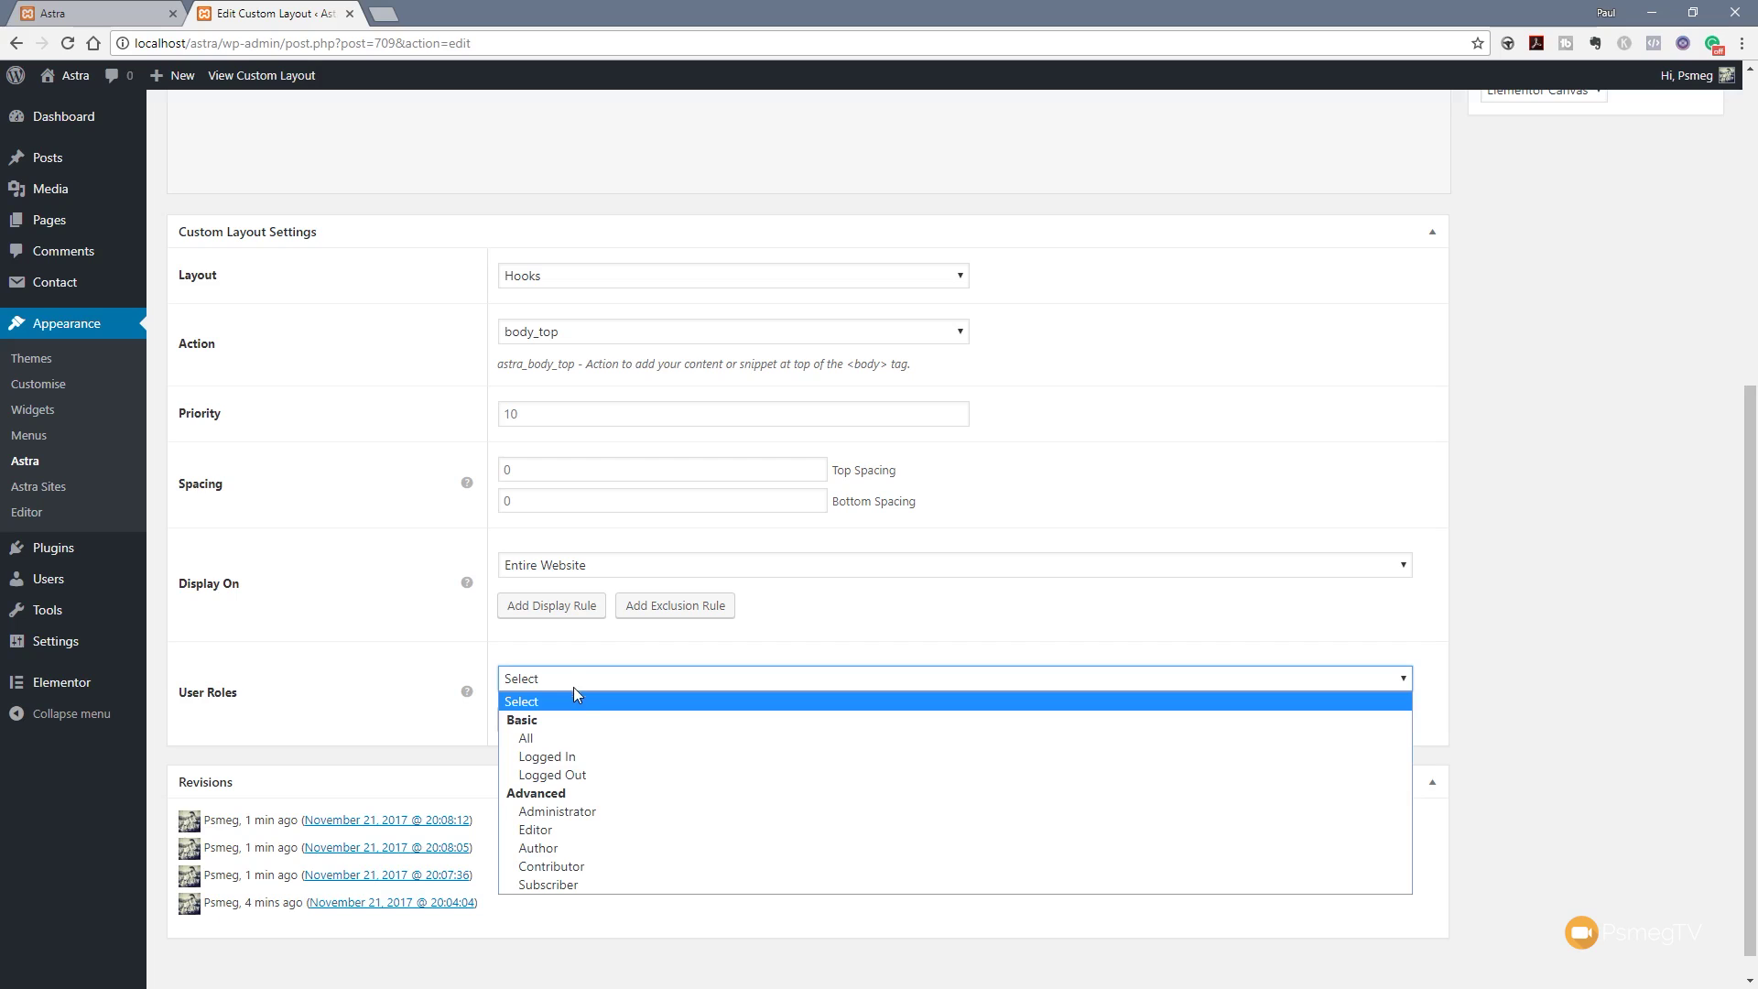
left_click(563, 738)
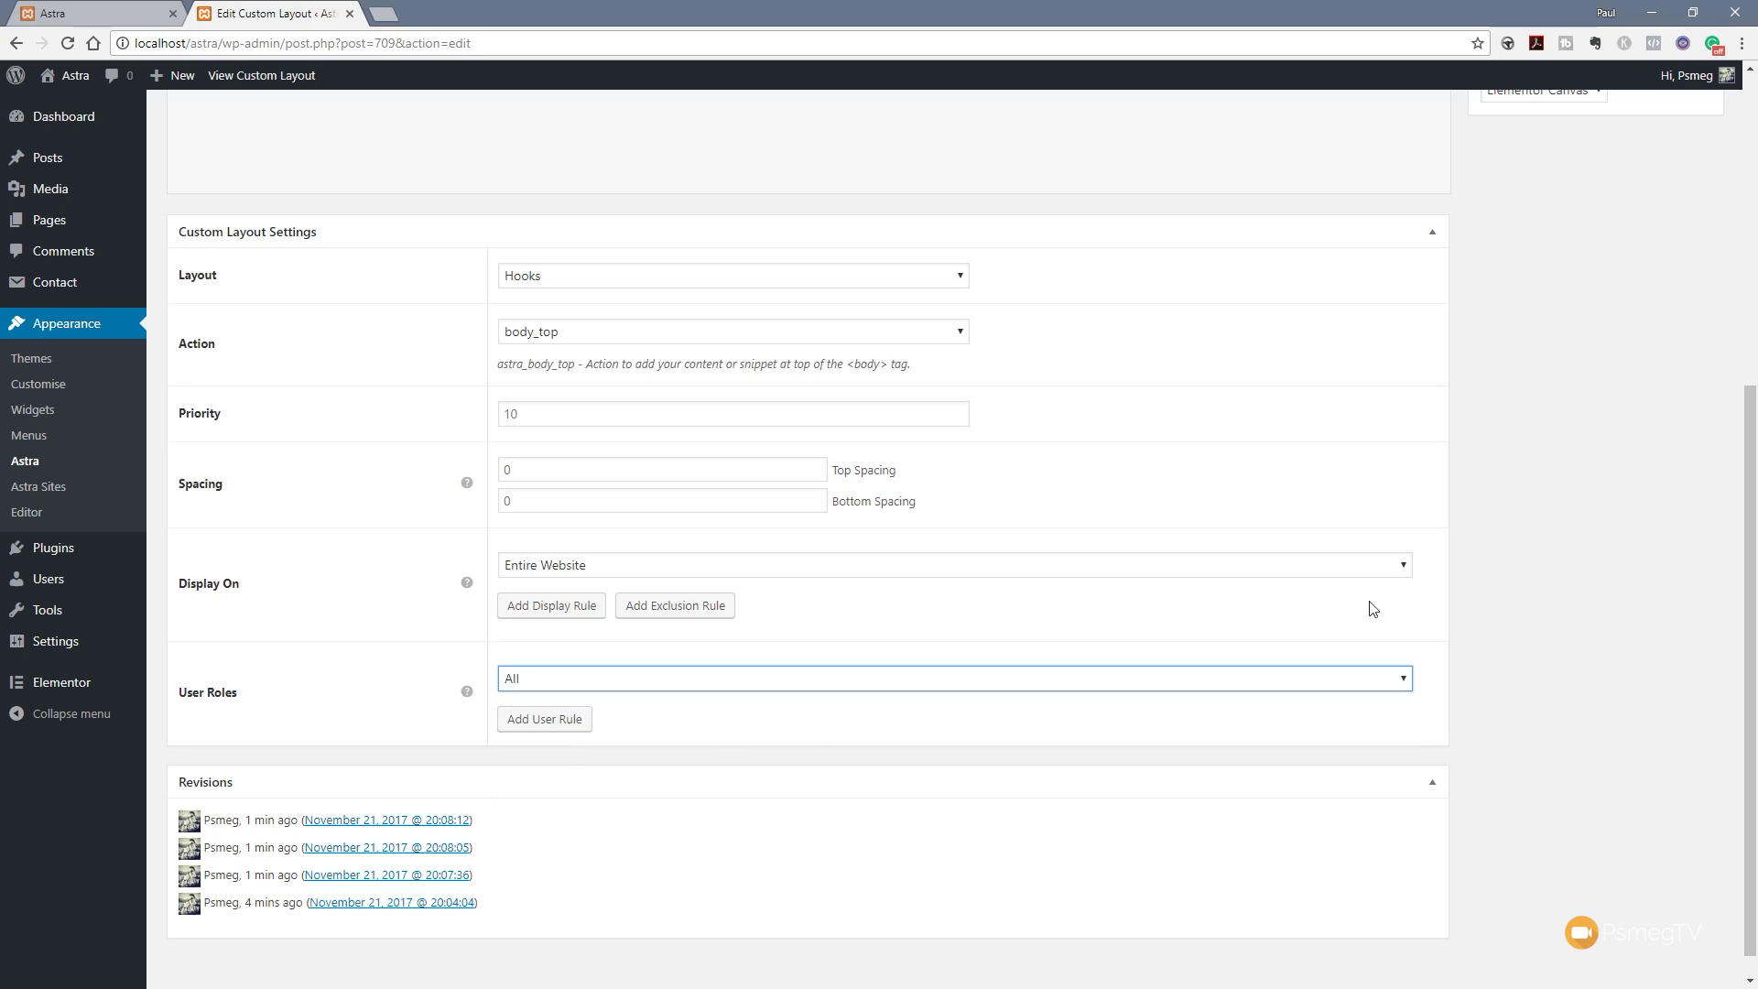
left_click(1593, 537)
scroll(1593, 537, "up", 5)
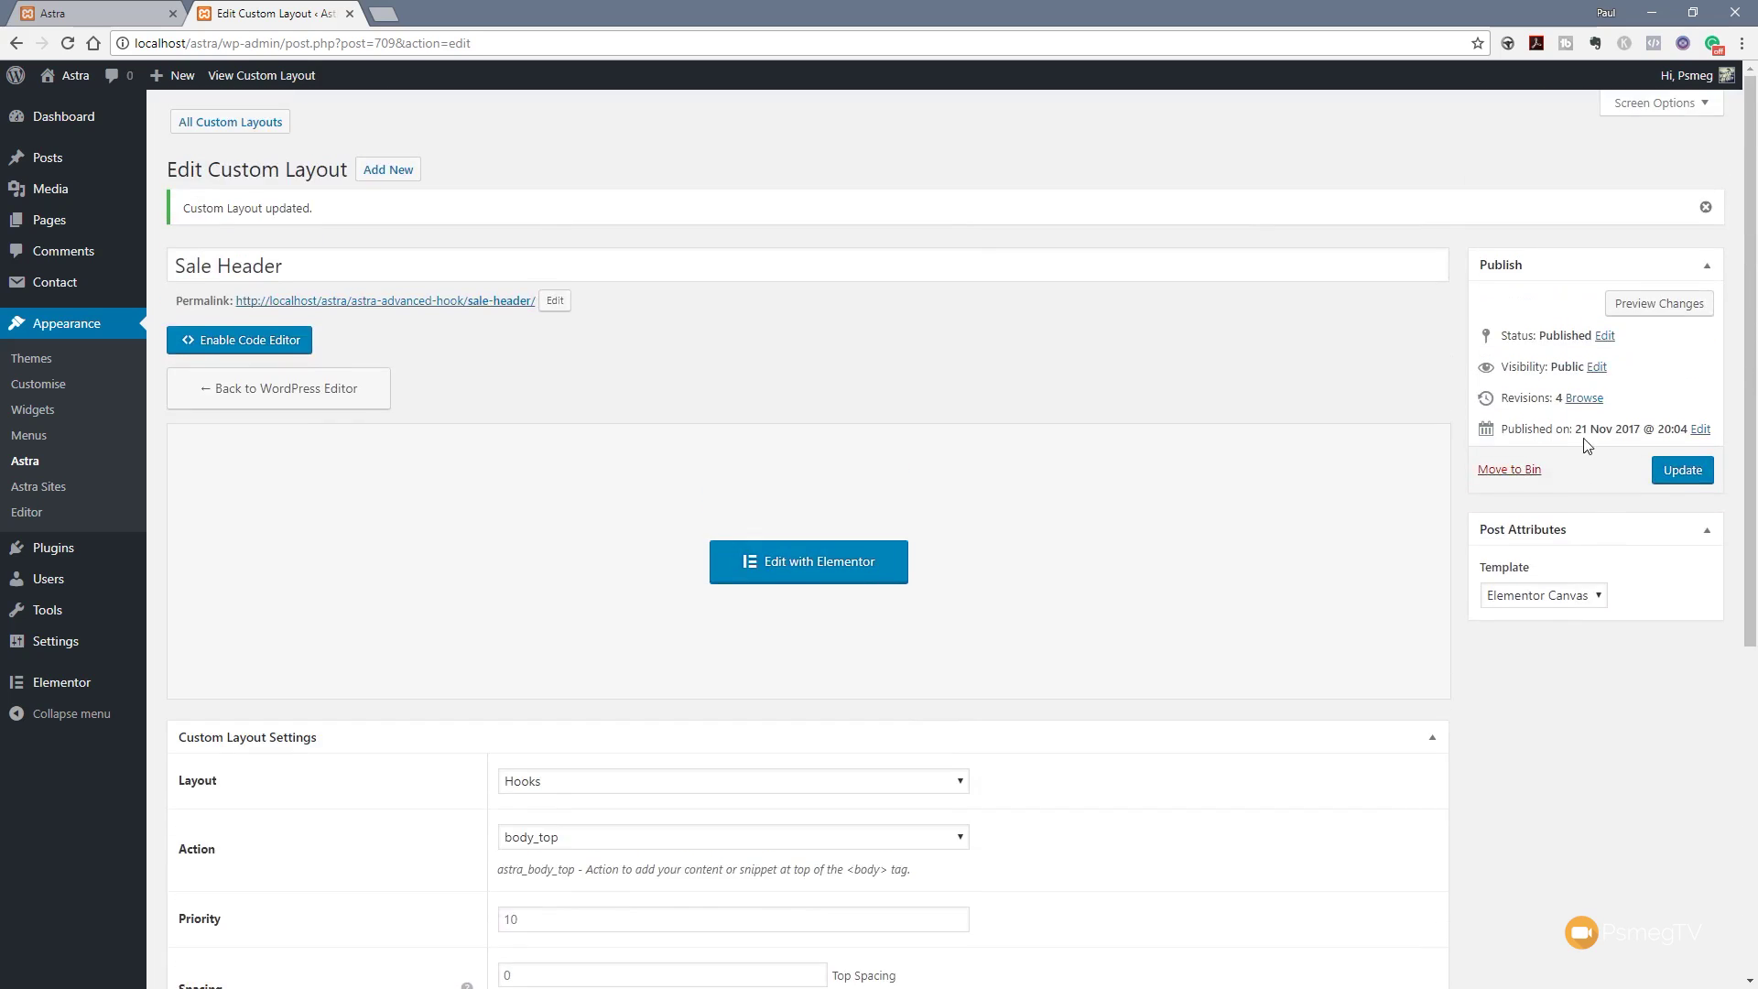
left_click(1676, 469)
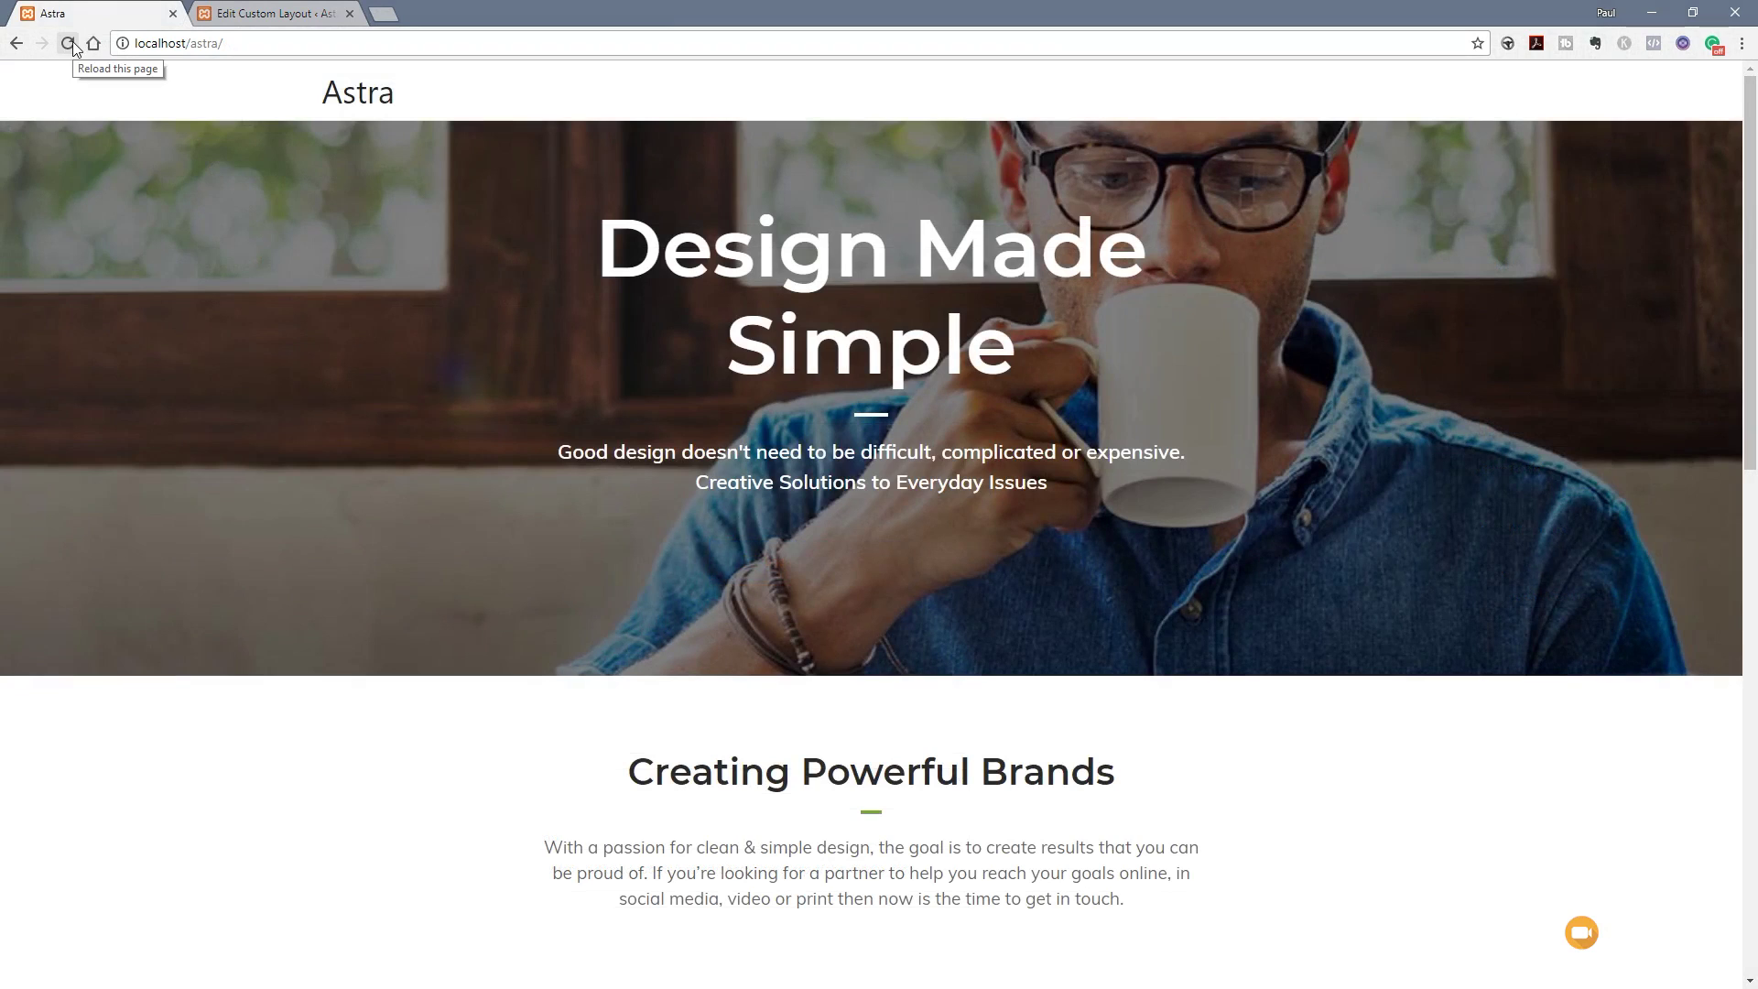
- Reload the front page to see the Black Friday Big Sale banner, then return to the layout editor
left_click(71, 44)
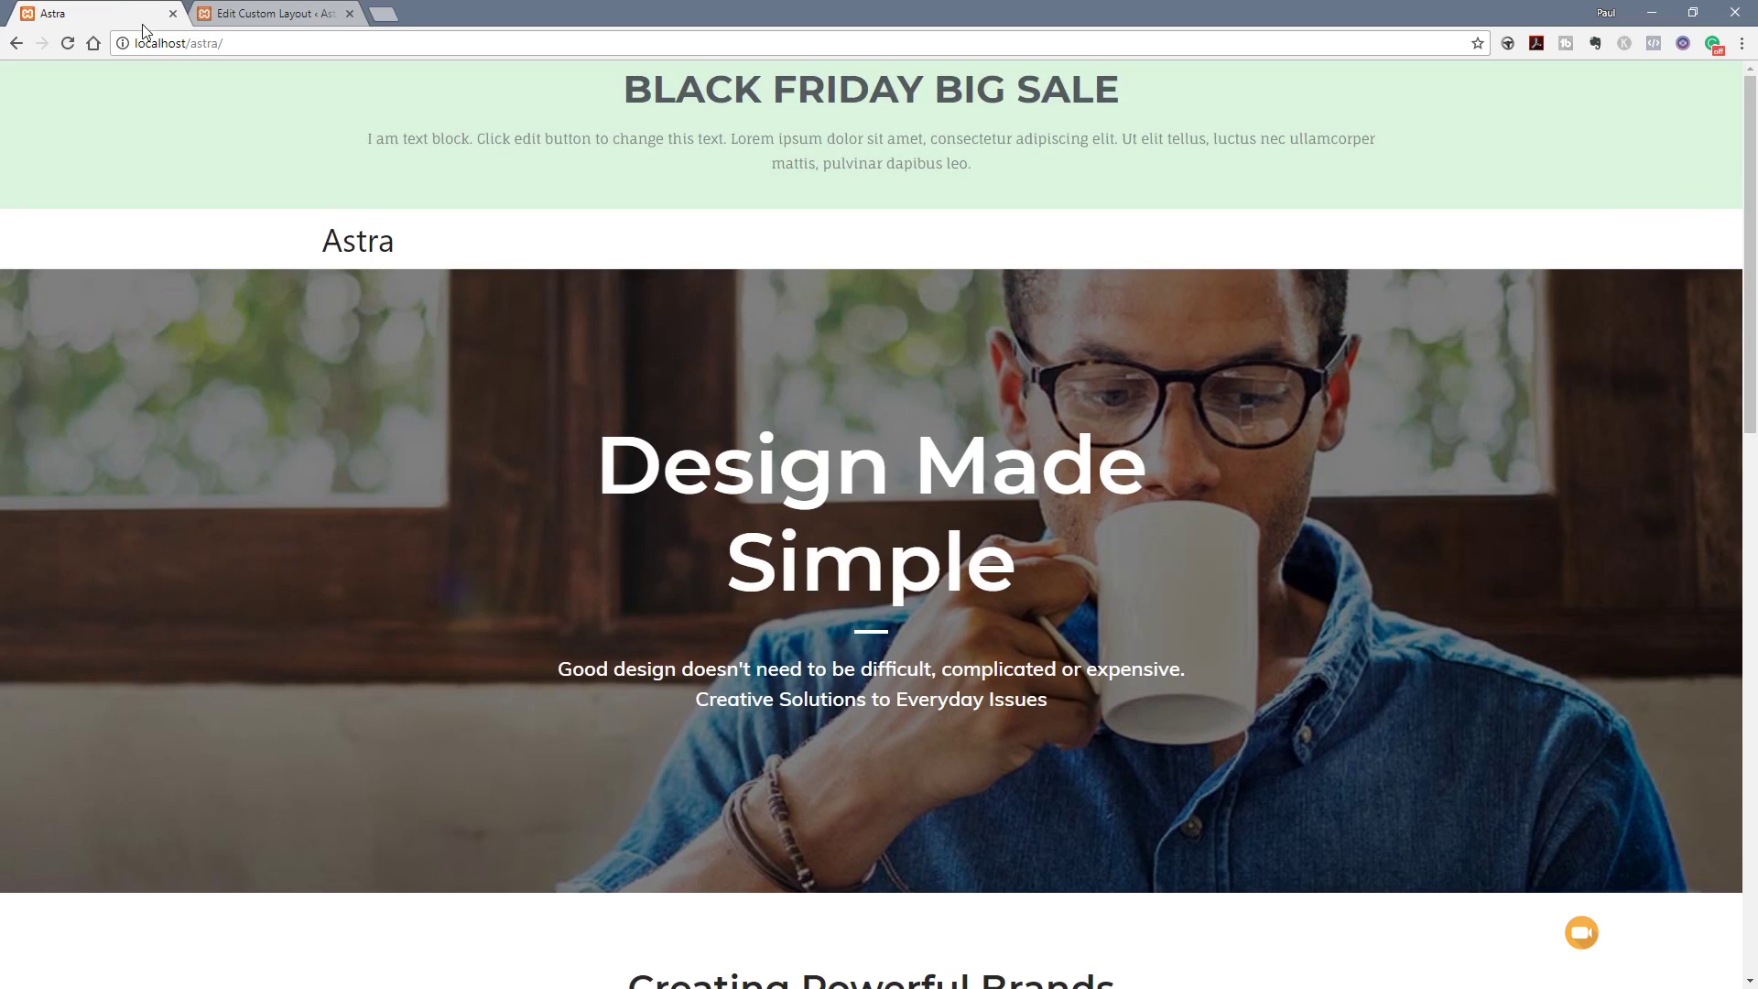
left_click(278, 14)
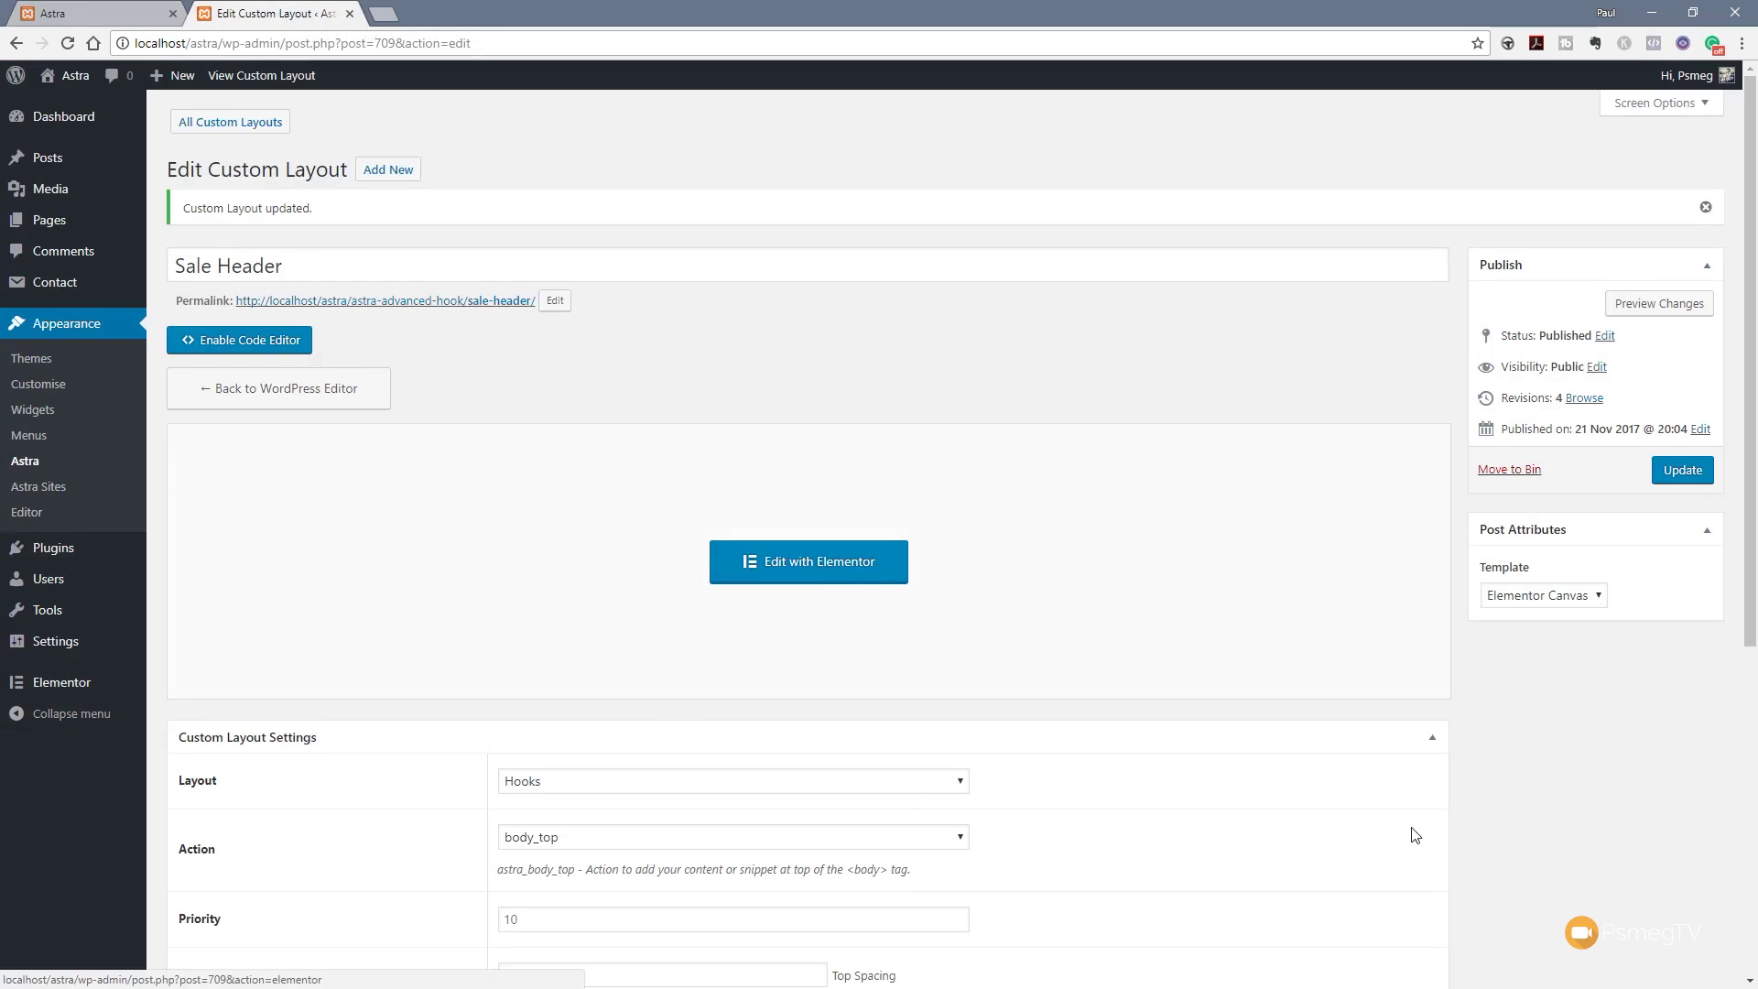
- Change the Sale Header hook action to content_before and update the layout
scroll(864, 718, "down", 3)
left_click(565, 566)
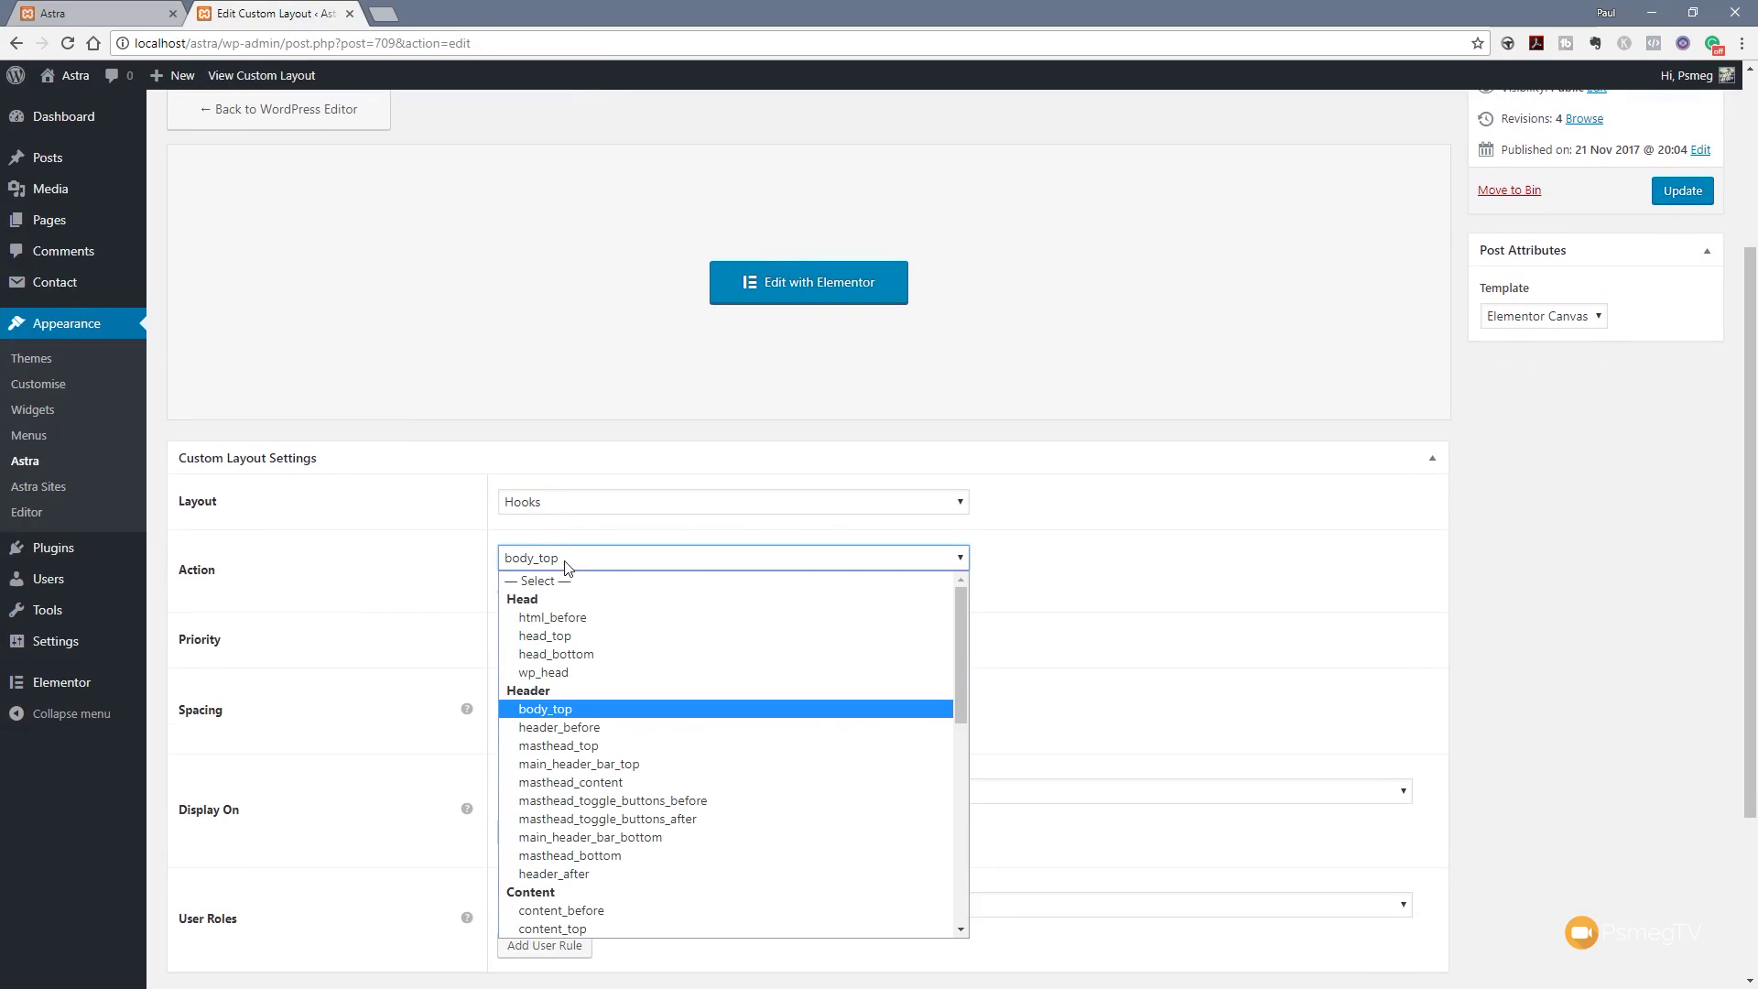
scroll(738, 778, "down", 2)
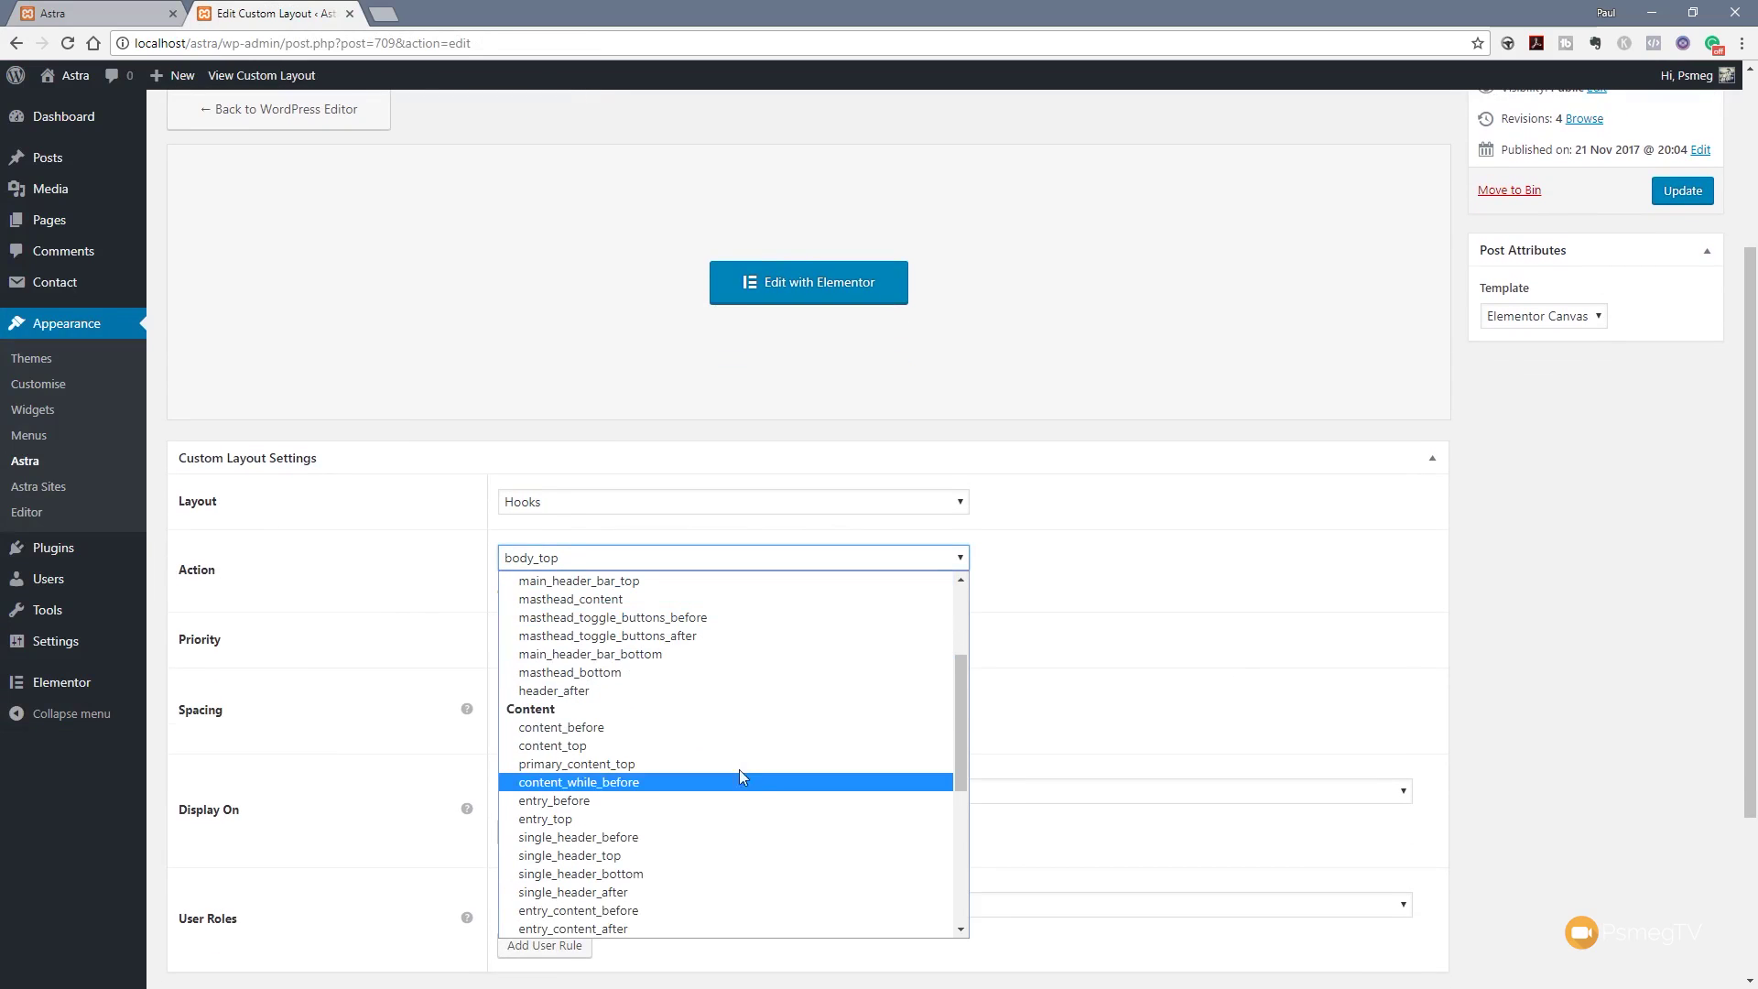
left_click(641, 729)
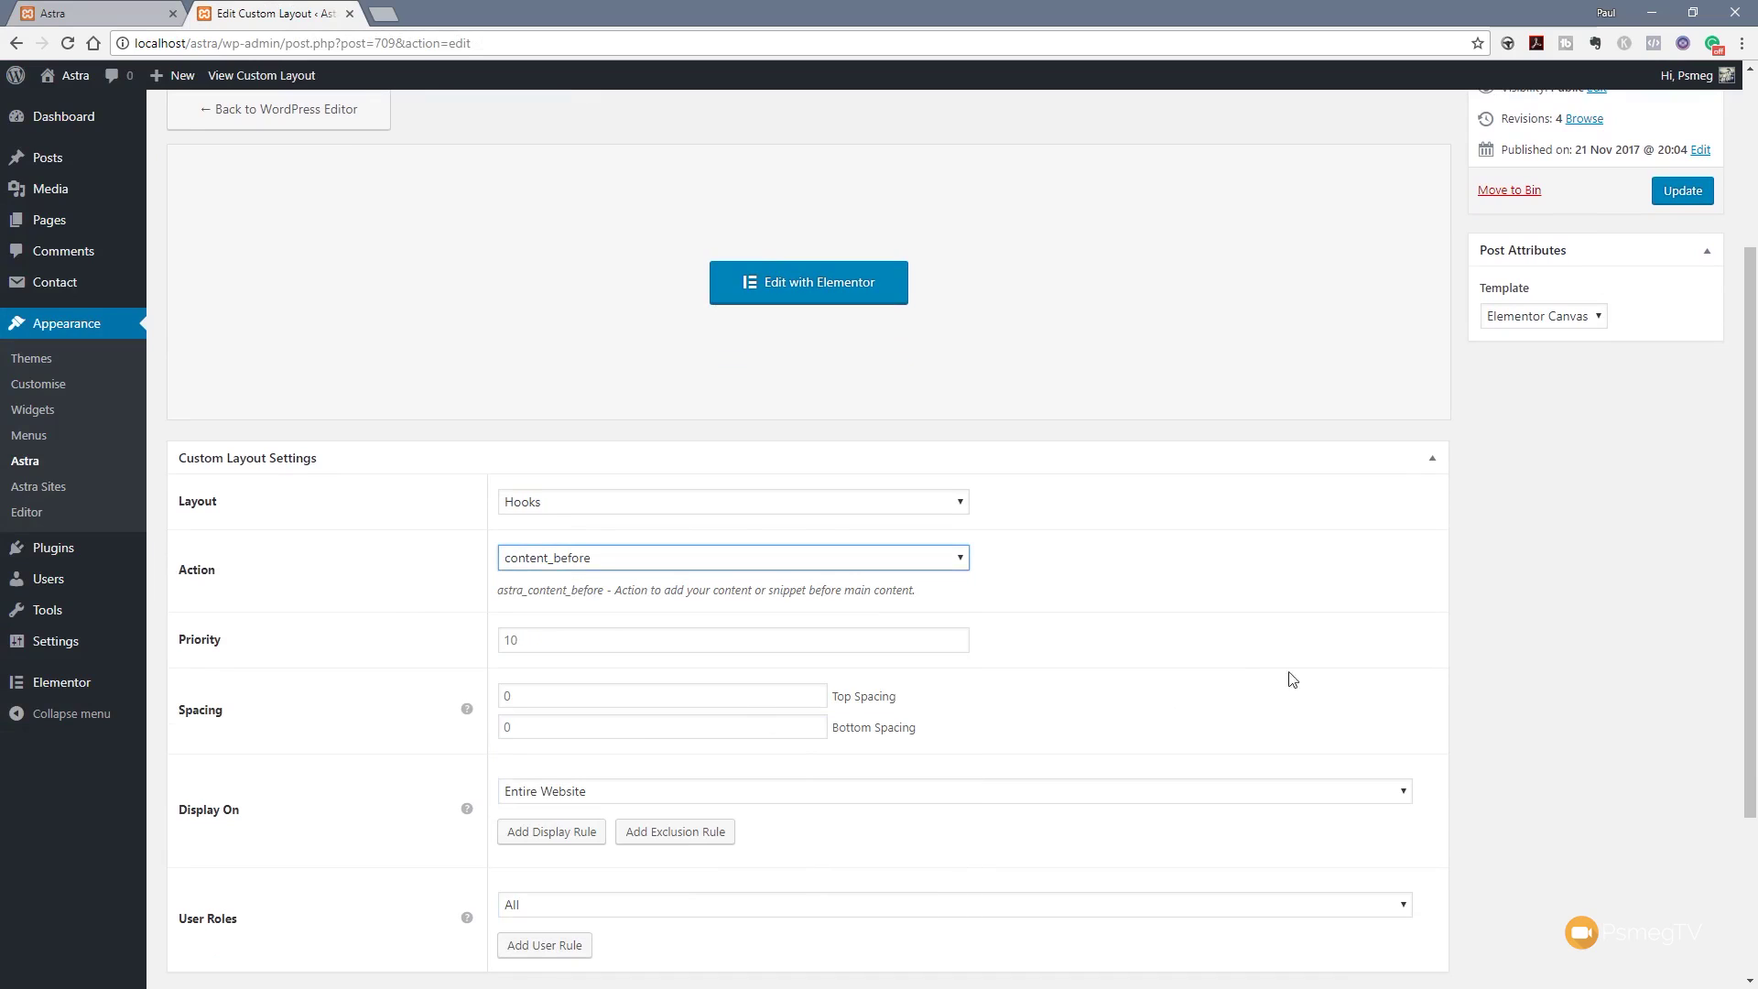
left_click(1682, 192)
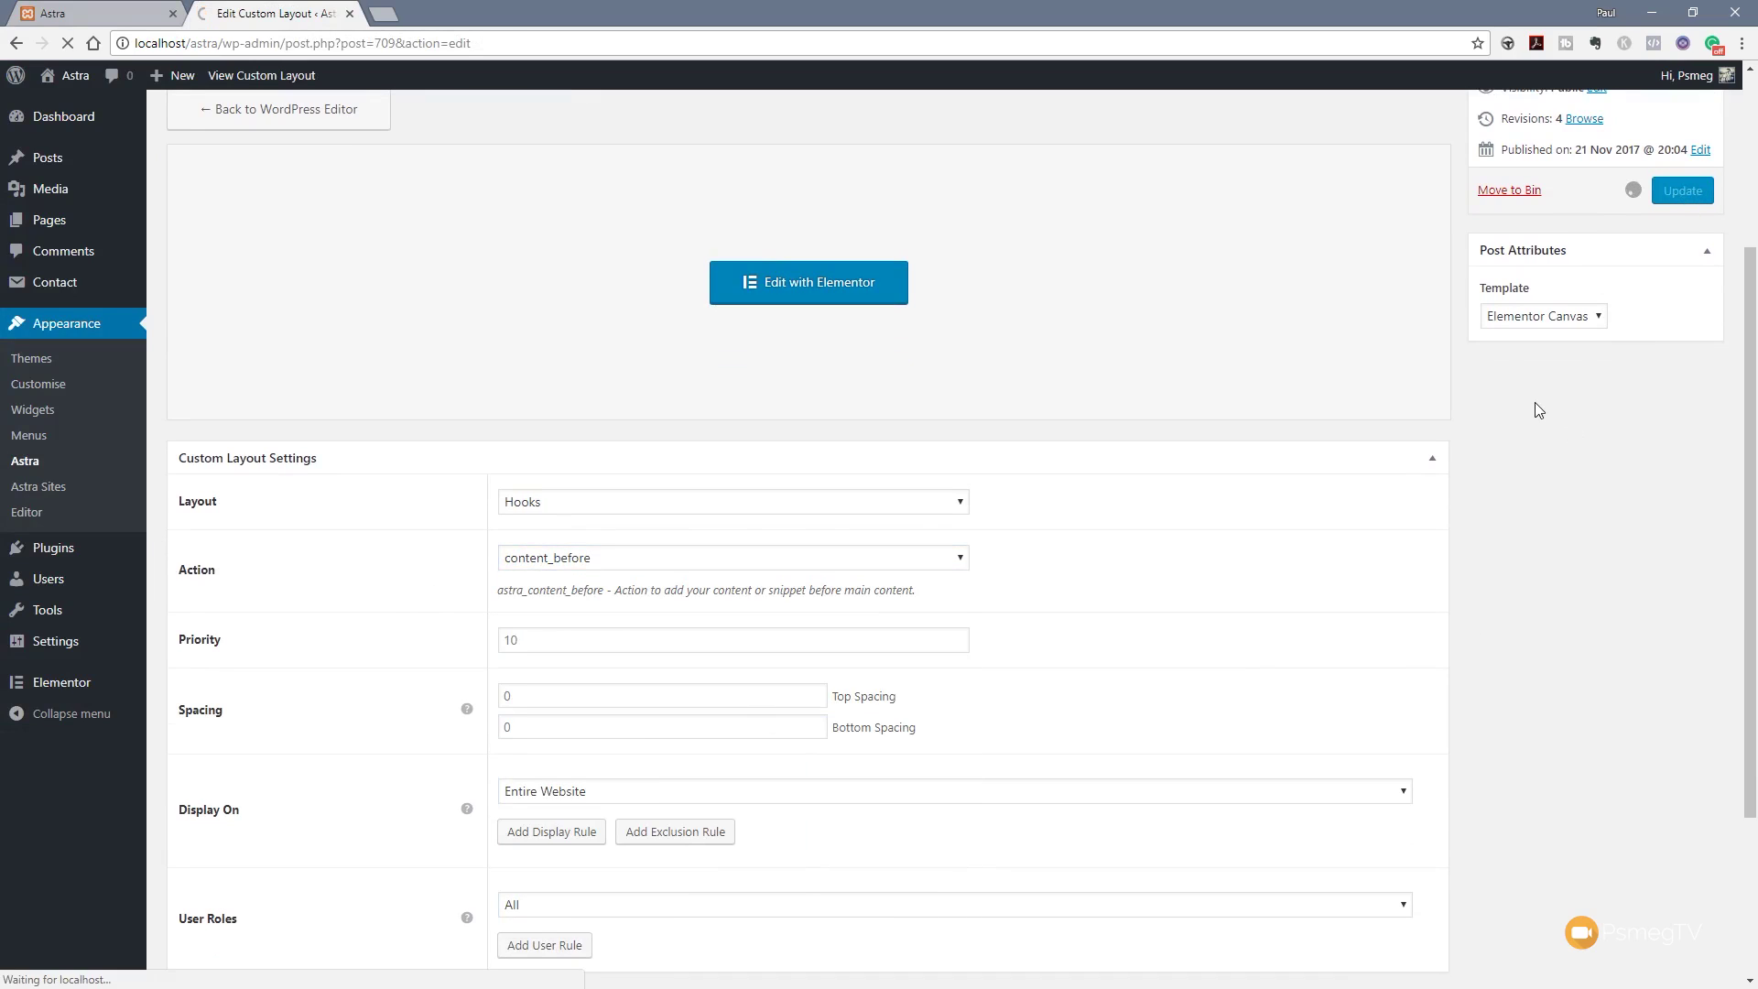
- Reload the front page to check the banner's new position, then return to the editor
left_click(80, 19)
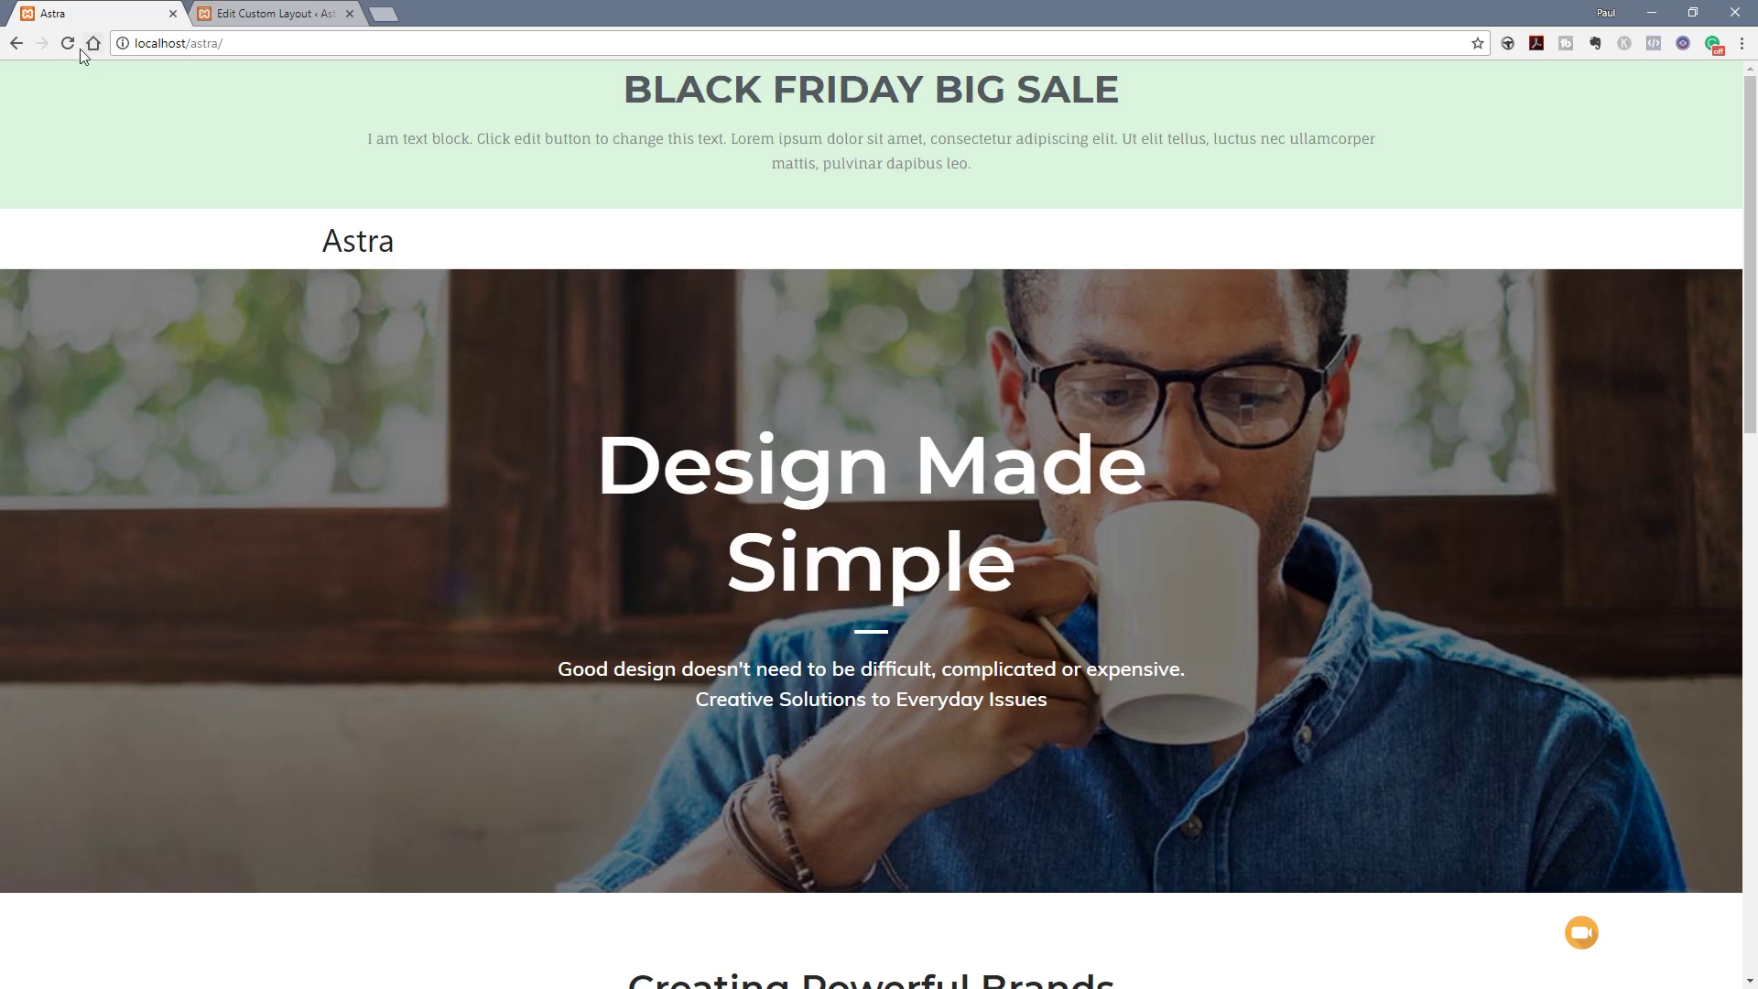
left_click(68, 46)
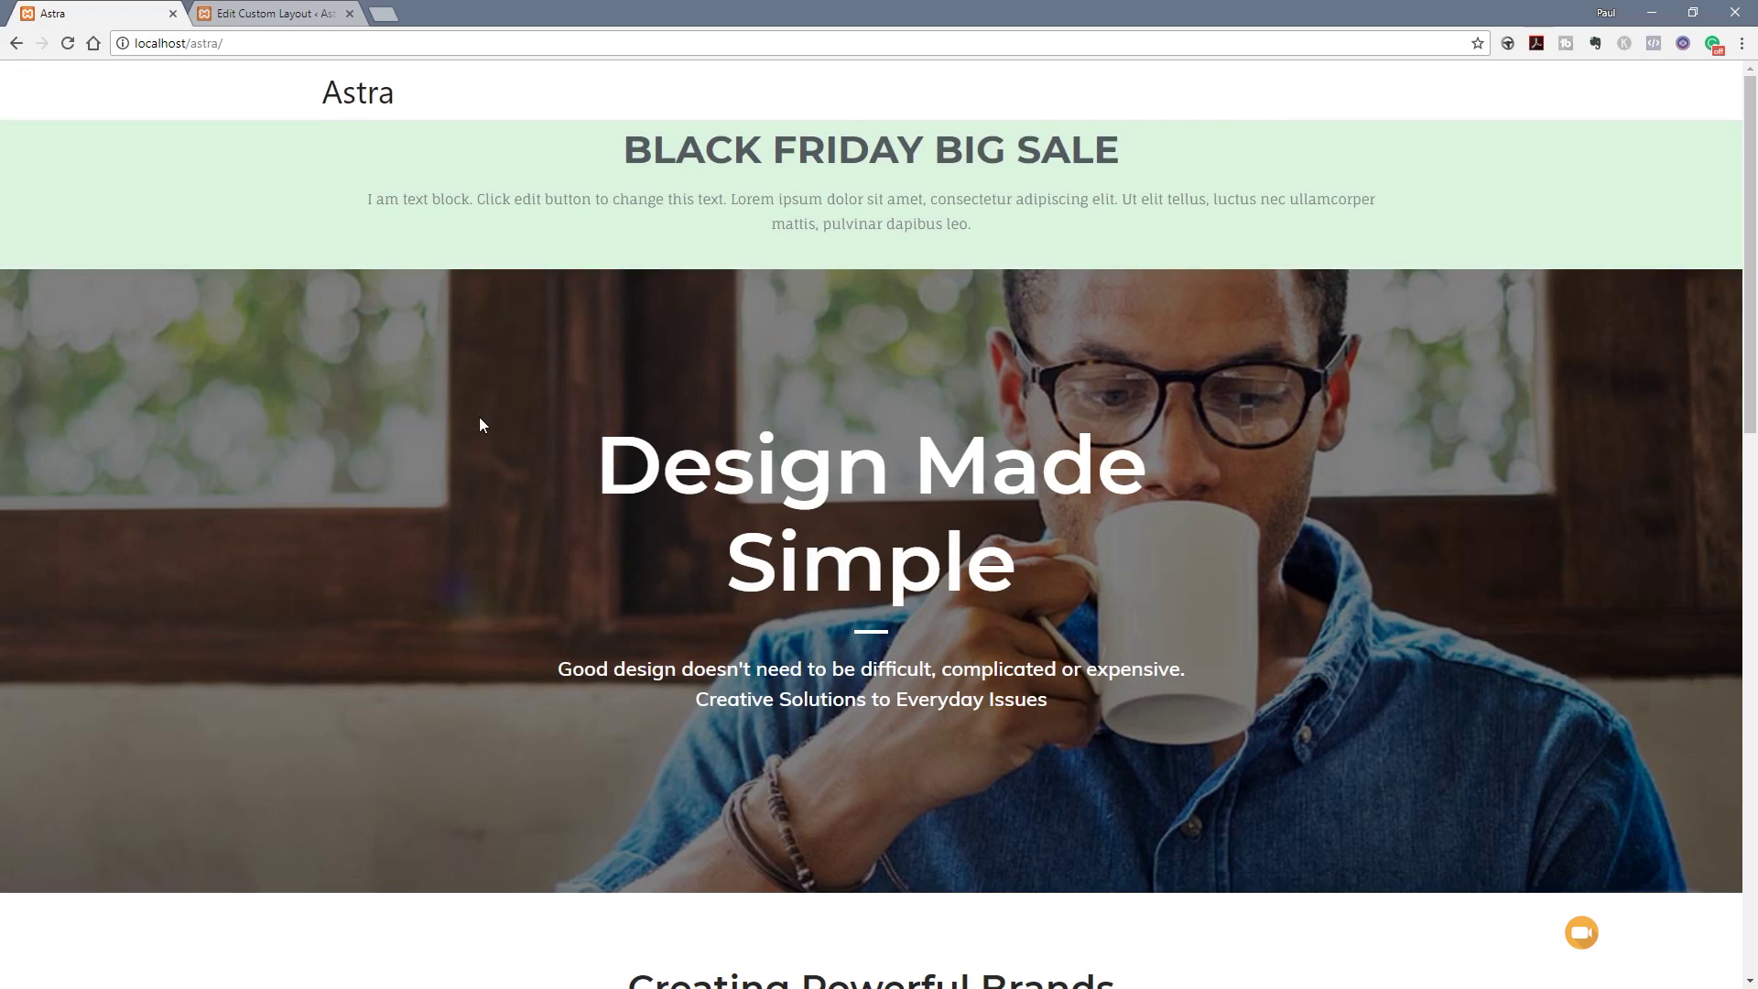
scroll(690, 519, "down", 20)
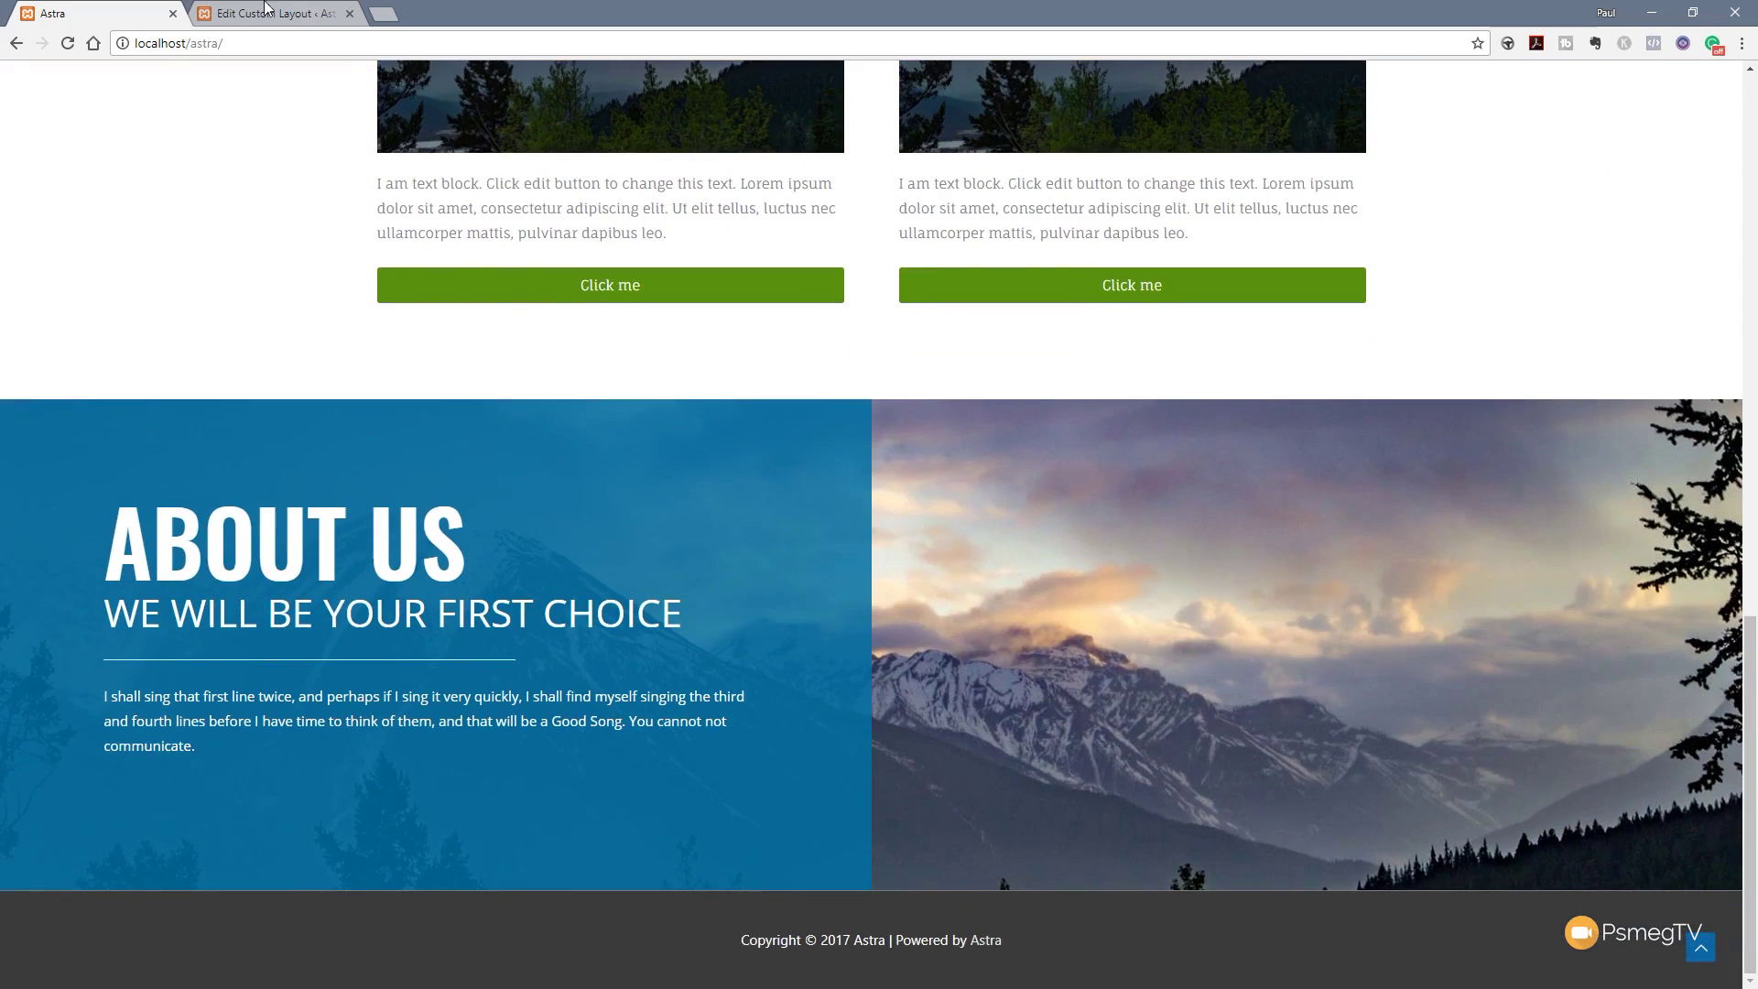
left_click(268, 13)
scroll(721, 436, "down", 6)
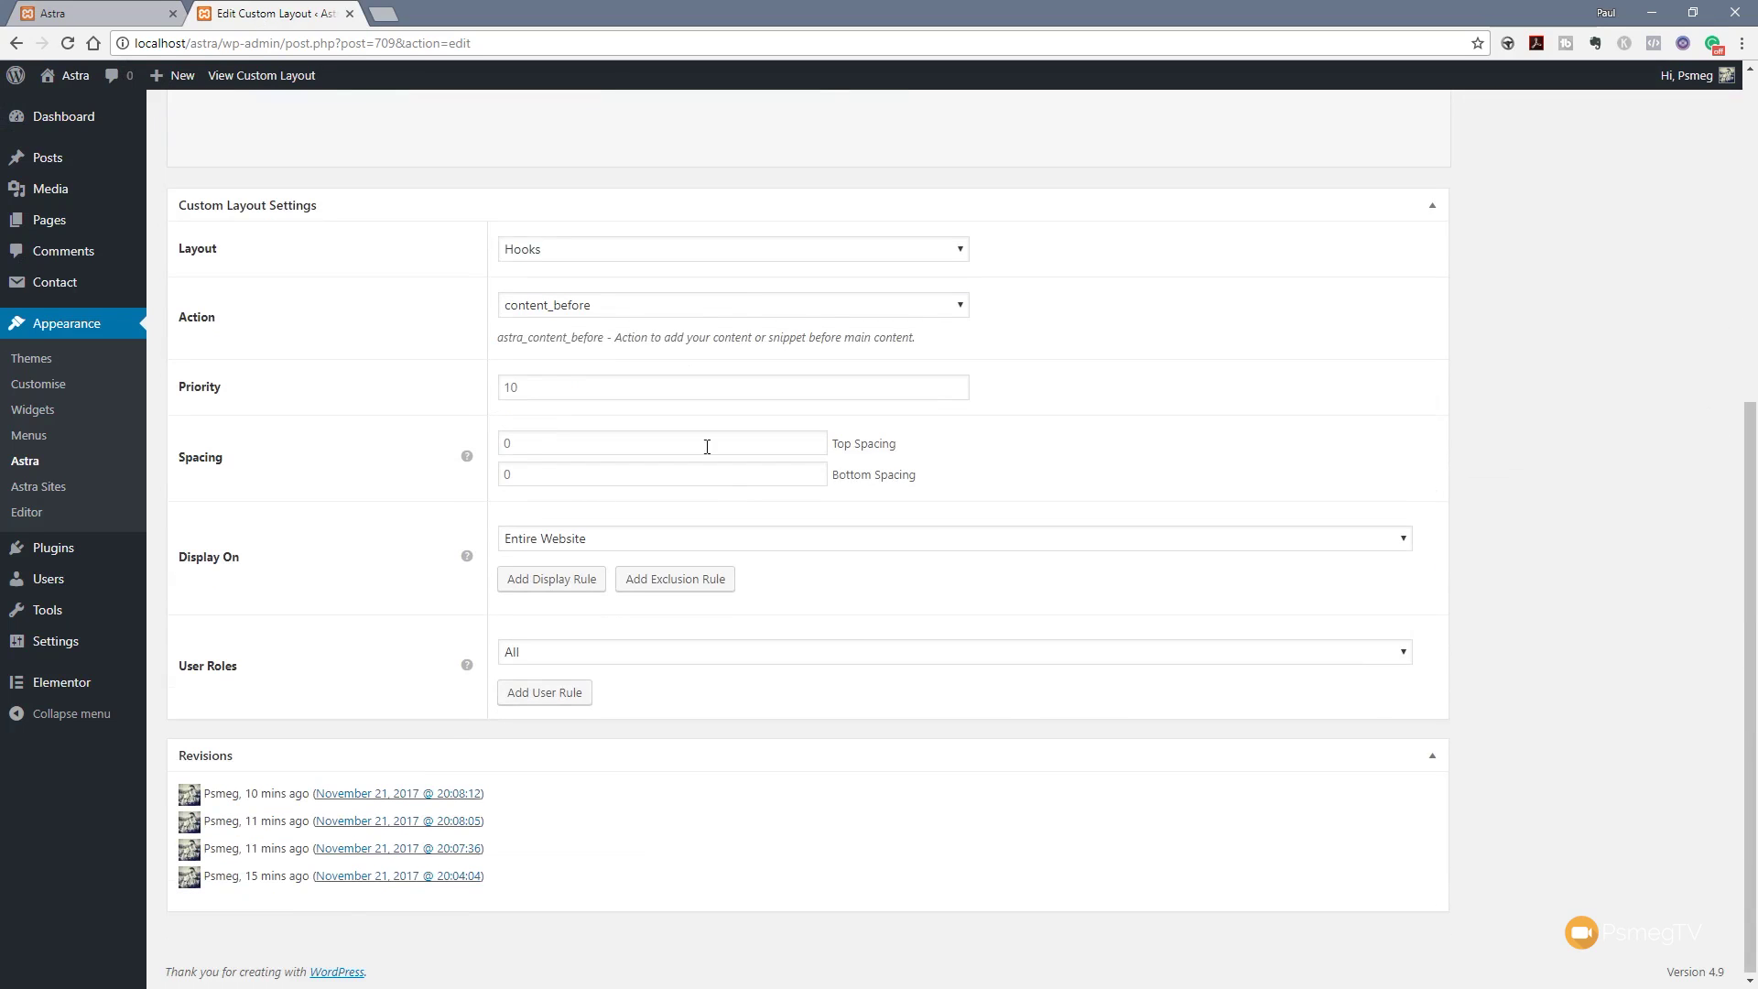
- Rehook the Sale Header to footer_before, update it, and reload the front page to confirm
left_click(671, 310)
scroll(723, 434, "down", 7)
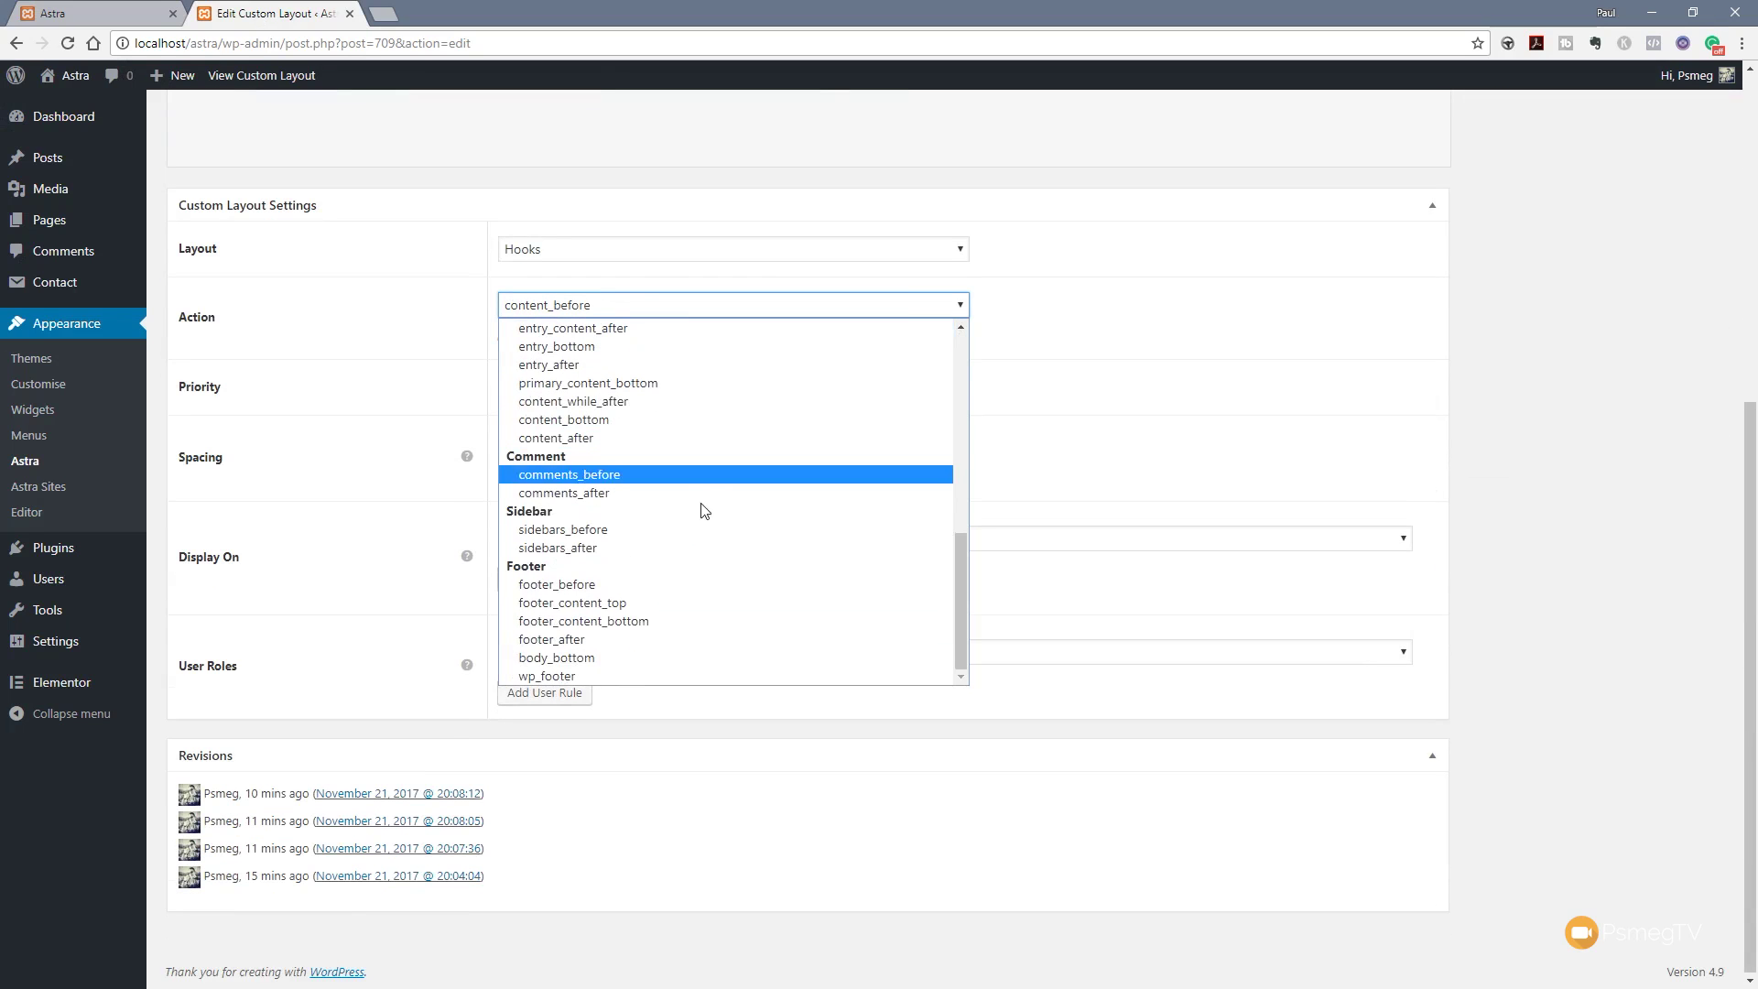
left_click(585, 589)
scroll(1515, 483, "up", 6)
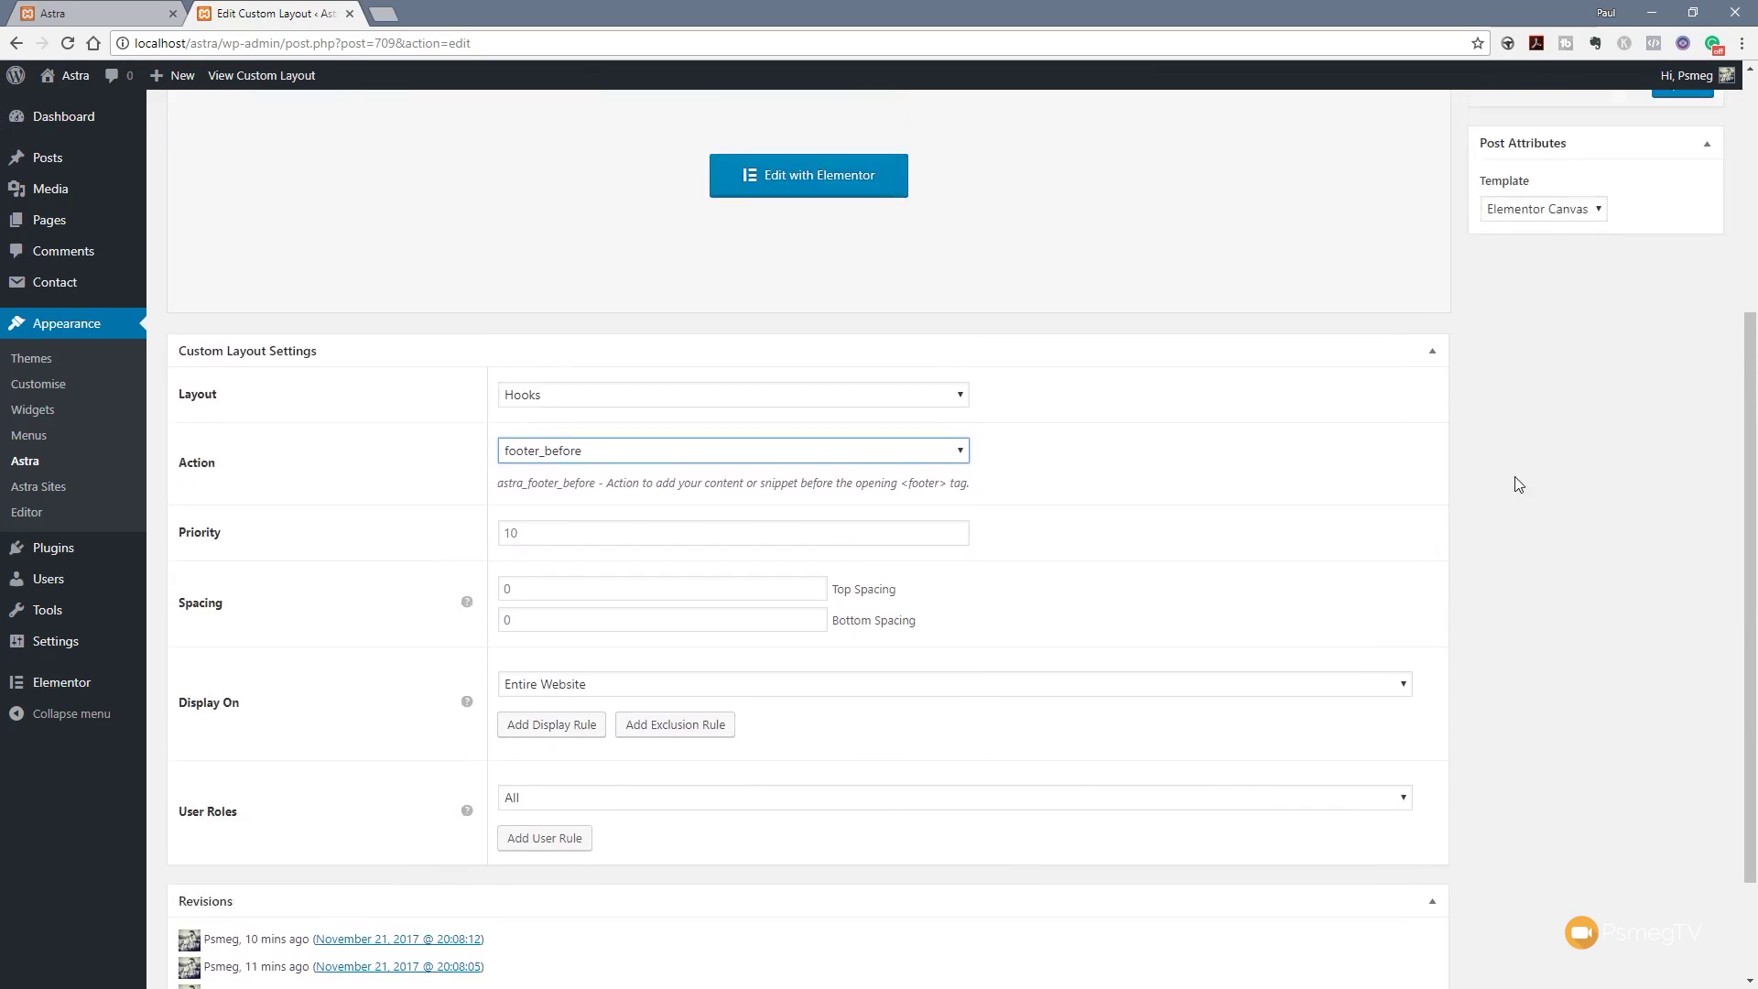
left_click(1682, 470)
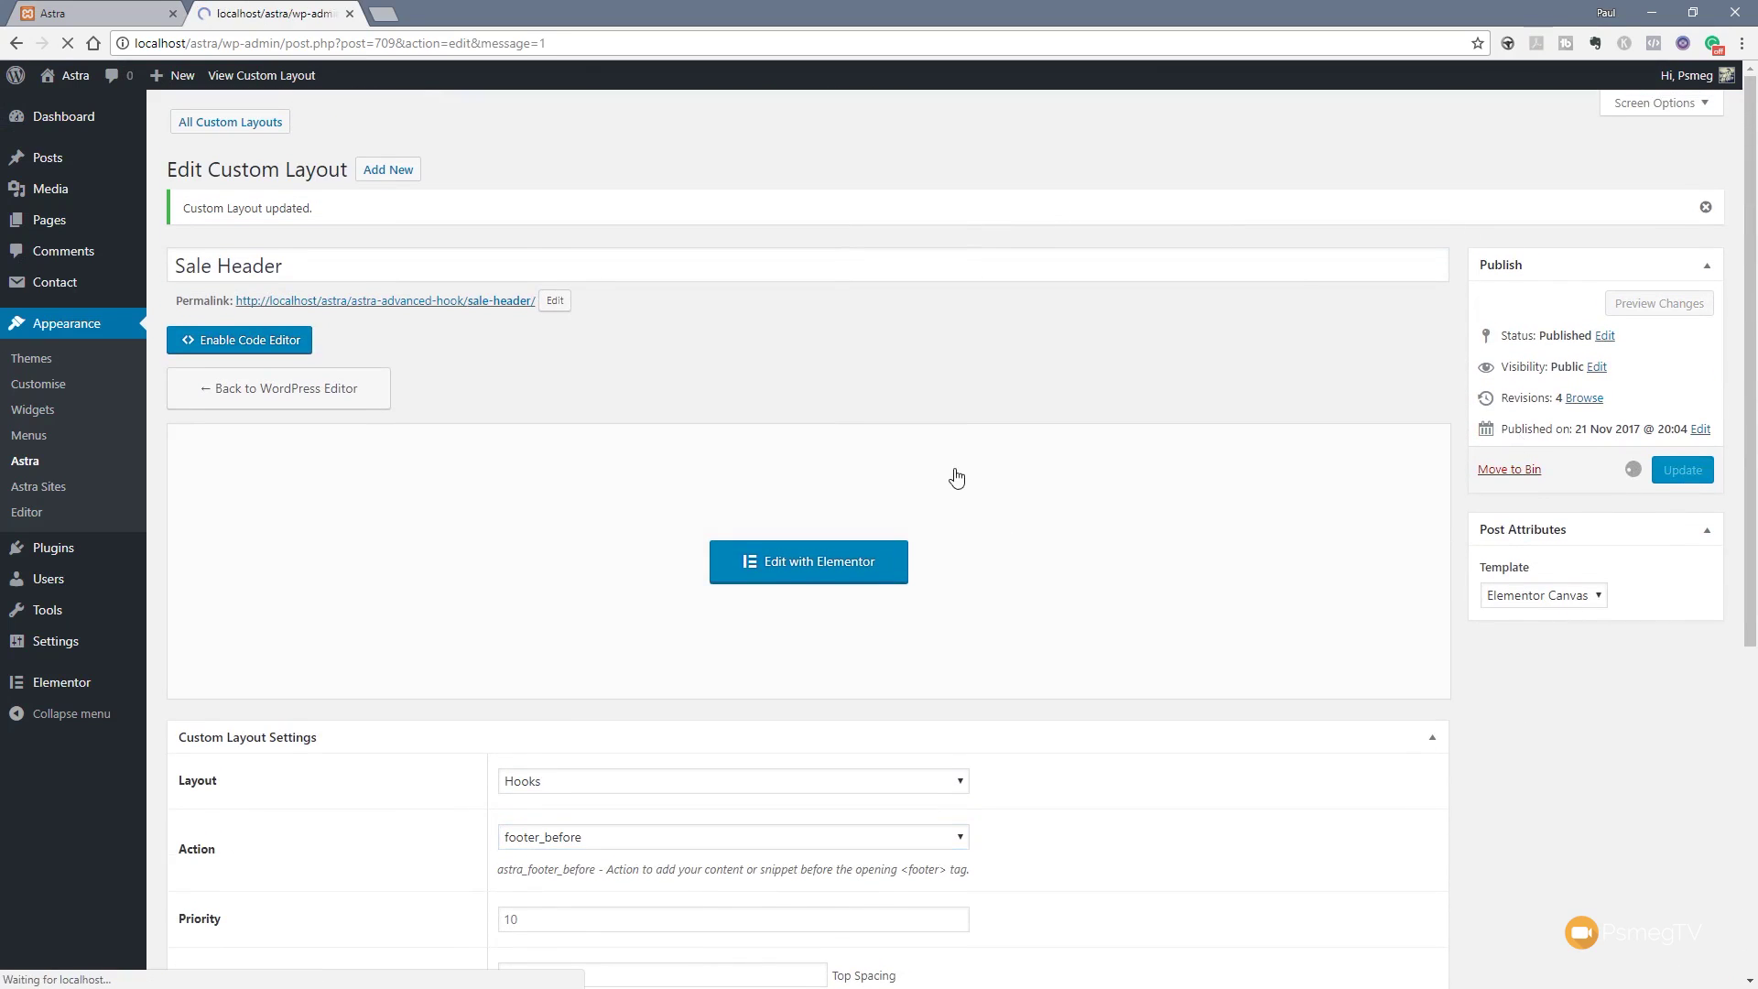
left_click(111, 11)
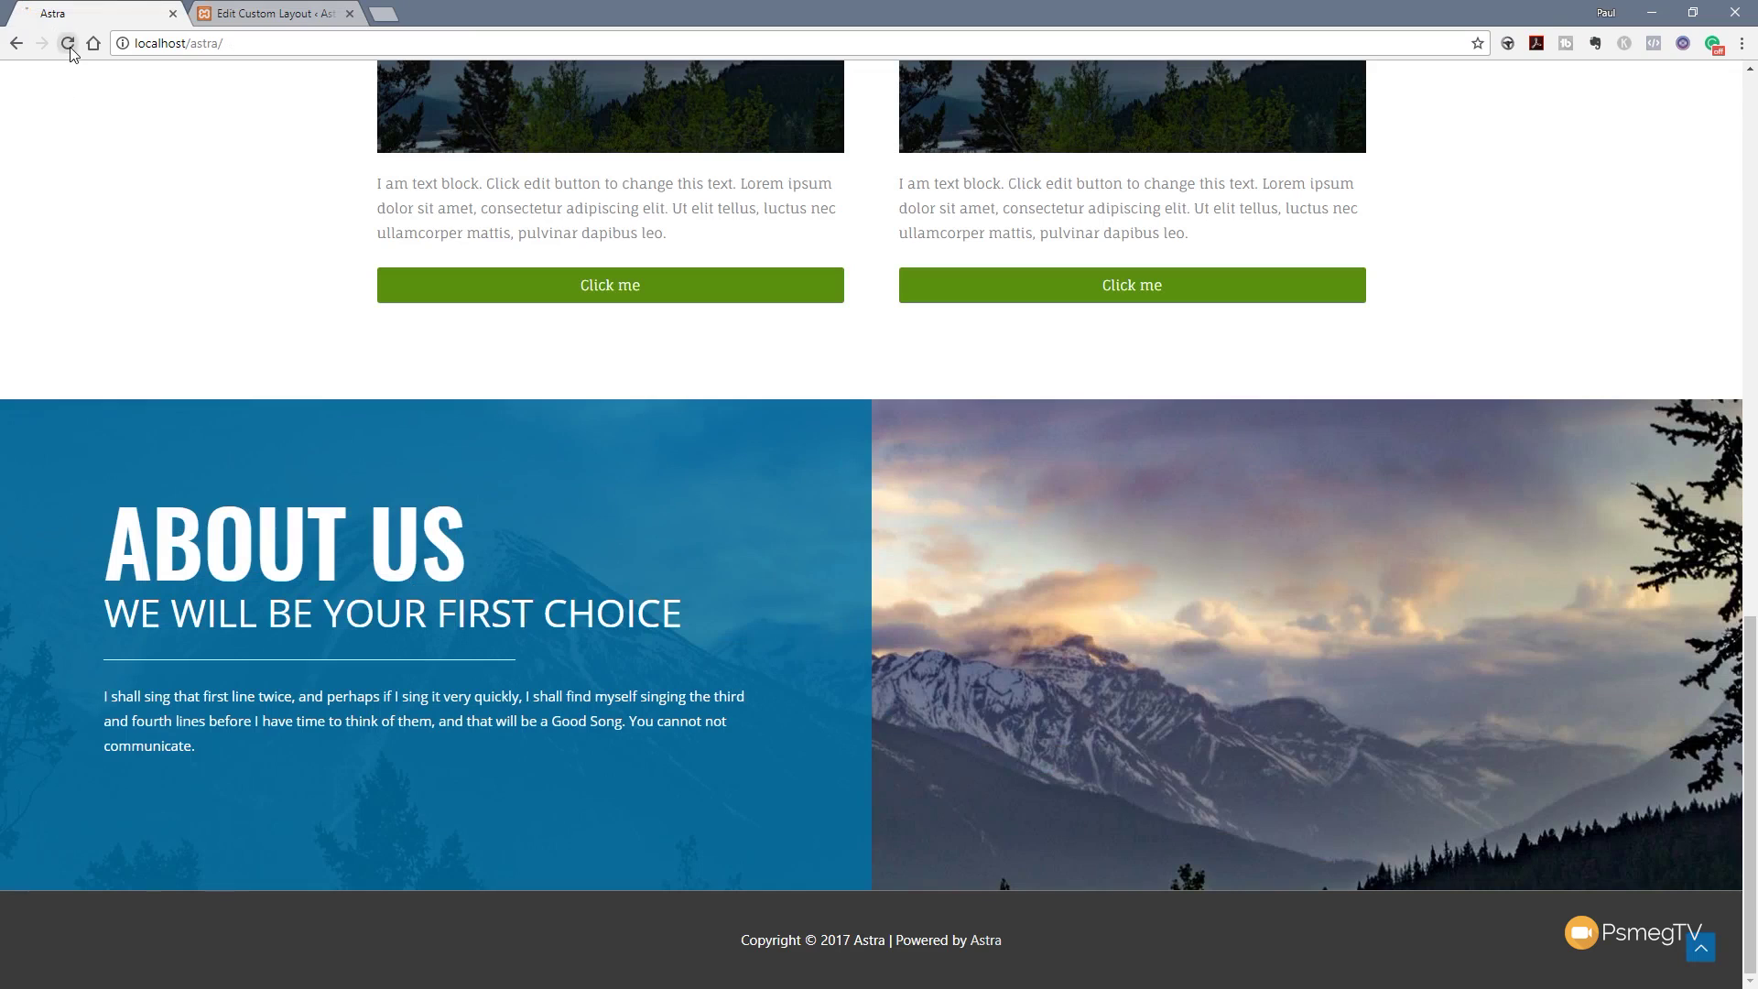
left_click(66, 43)
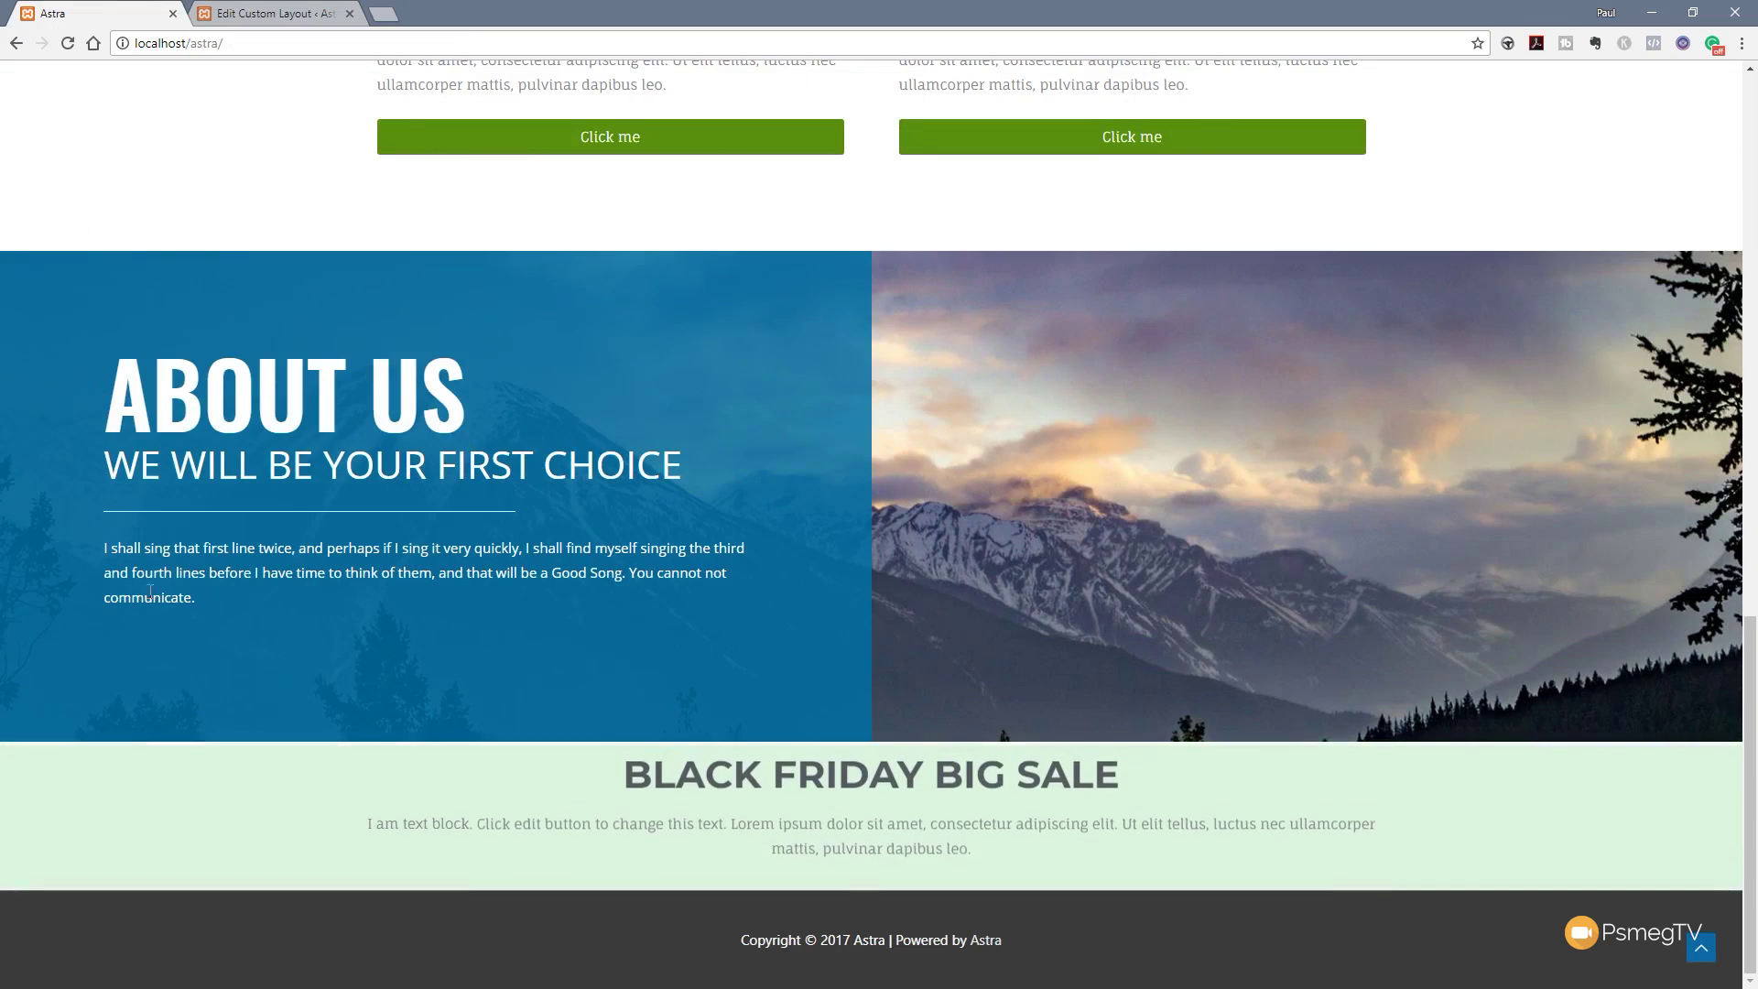